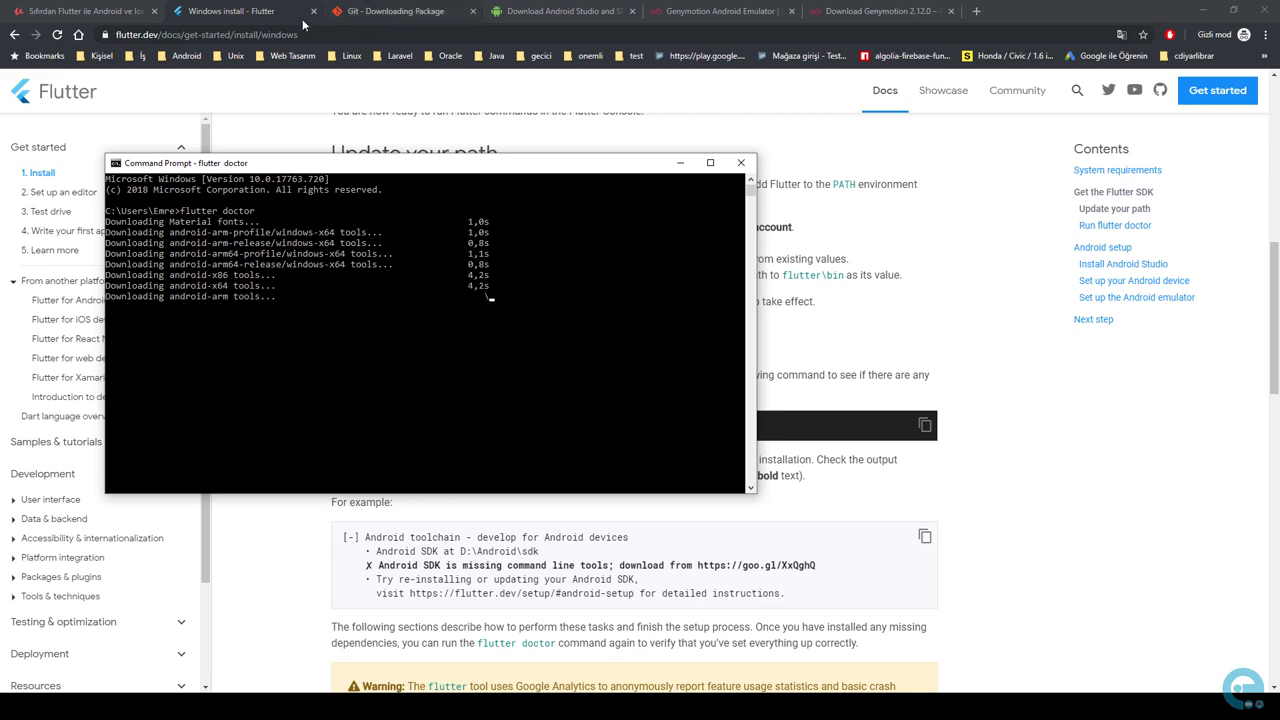
- Review the Flutter Windows install guide from the flutter doctor section through the Android setup and Install Android Studio instructions
{"action": "left_click", "coordinate": [257, 11]}
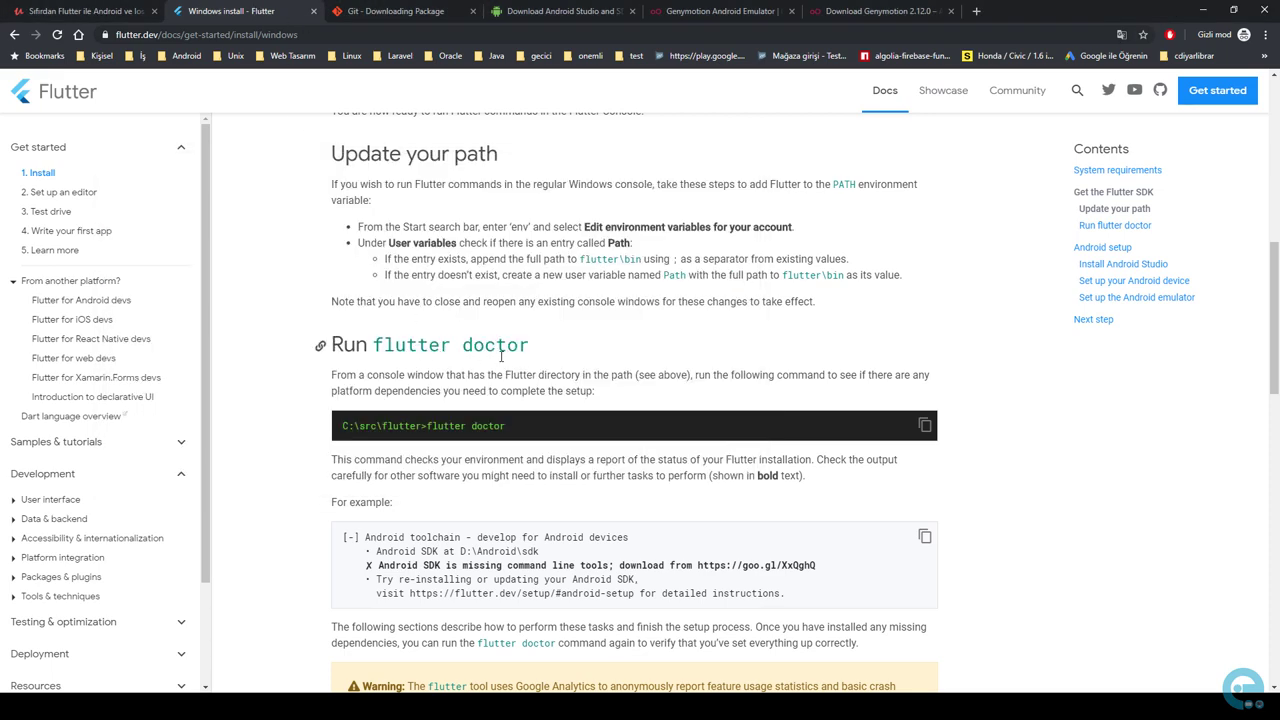
{"action": "scroll", "coordinate": [501, 355], "scroll_direction": "down", "scroll_amount": 2}
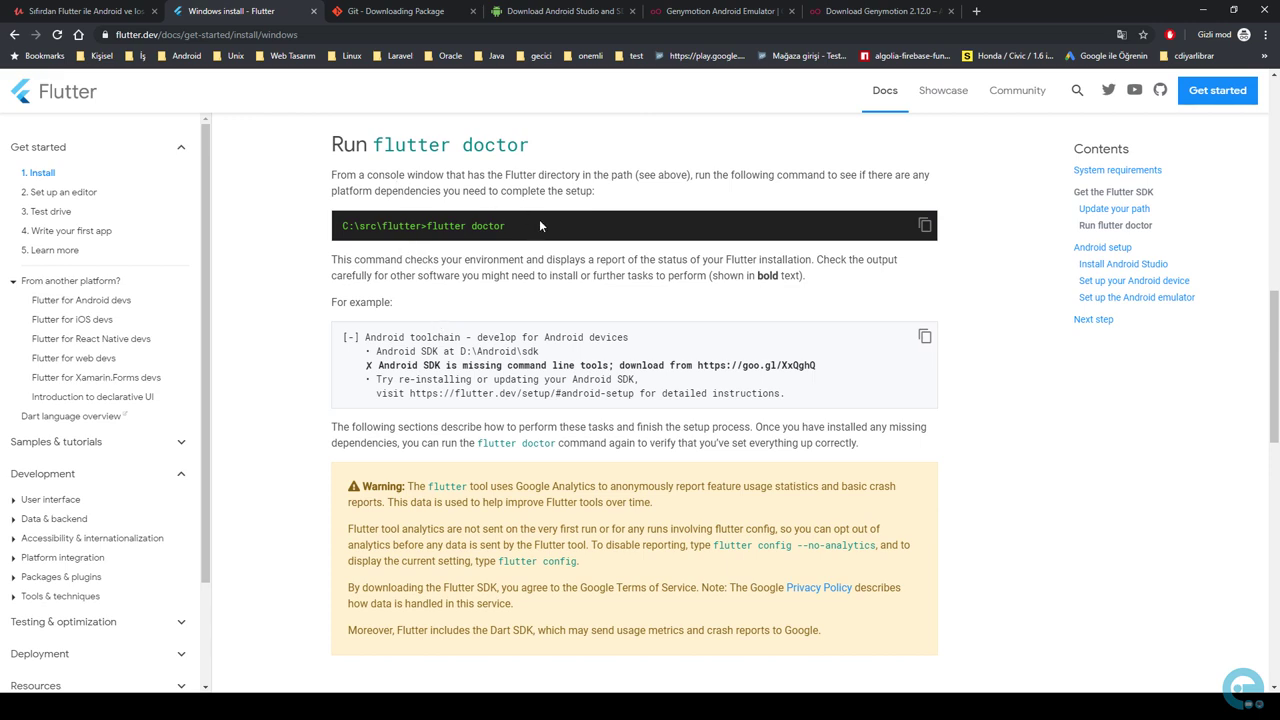
{"action": "scroll", "coordinate": [492, 351], "scroll_direction": "down", "scroll_amount": 2}
{"action": "scroll", "coordinate": [488, 258], "scroll_direction": "up", "scroll_amount": 1}
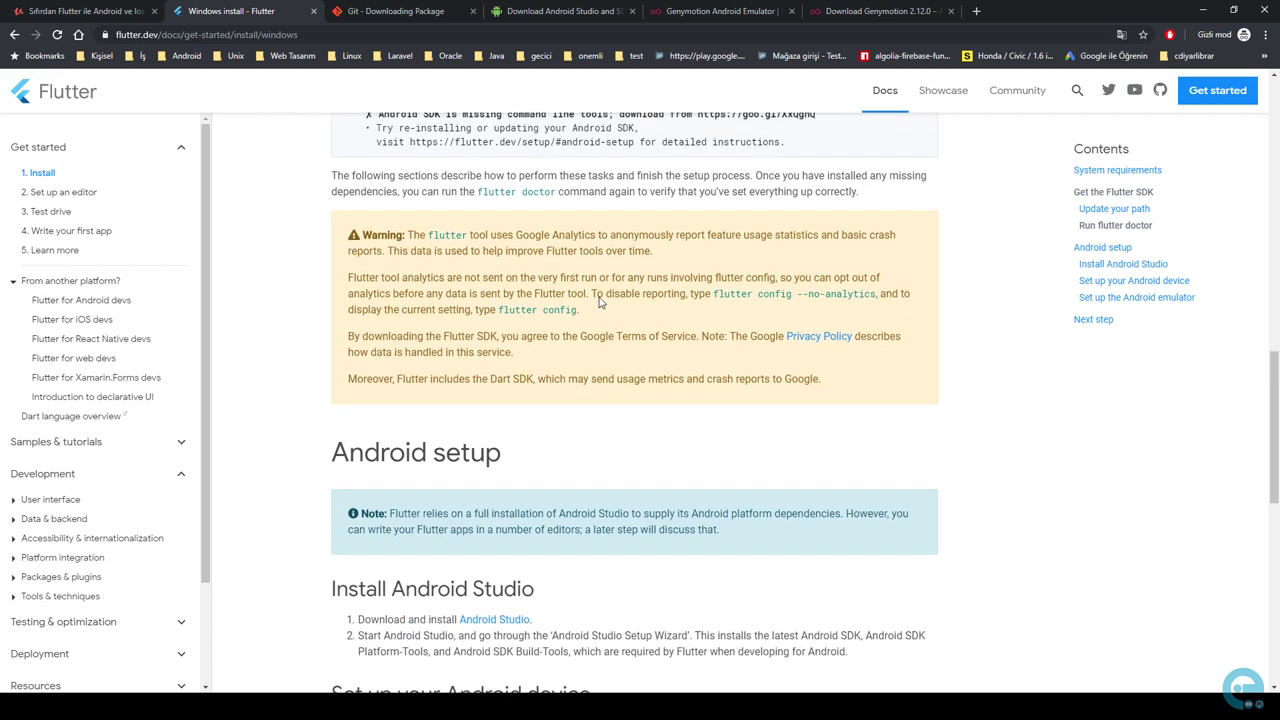
{"action": "left_click_drag", "start_coordinate": [414, 228], "coordinate": [814, 232]}
{"action": "scroll", "coordinate": [647, 293], "scroll_direction": "down", "scroll_amount": 3}
{"action": "left_click_drag", "start_coordinate": [334, 304], "coordinate": [526, 303]}
{"action": "scroll", "coordinate": [500, 290], "scroll_direction": "down", "scroll_amount": 2}
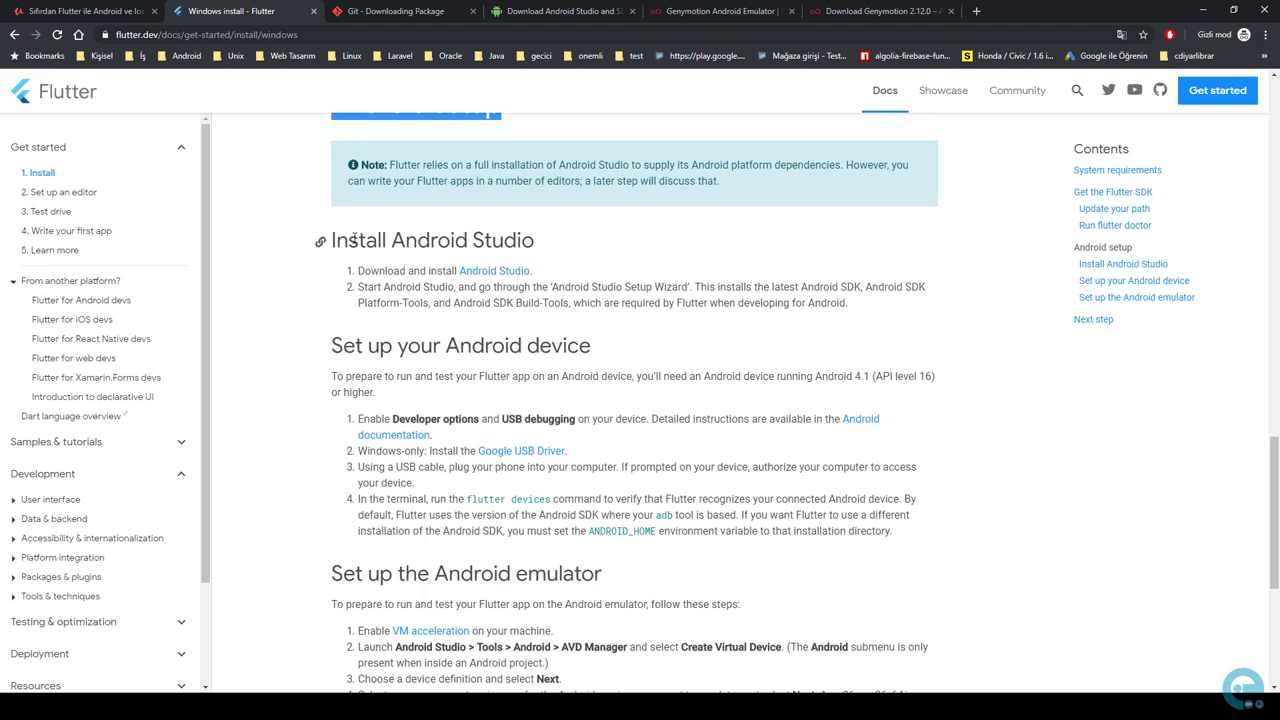
{"action": "left_click_drag", "start_coordinate": [348, 240], "coordinate": [534, 240]}
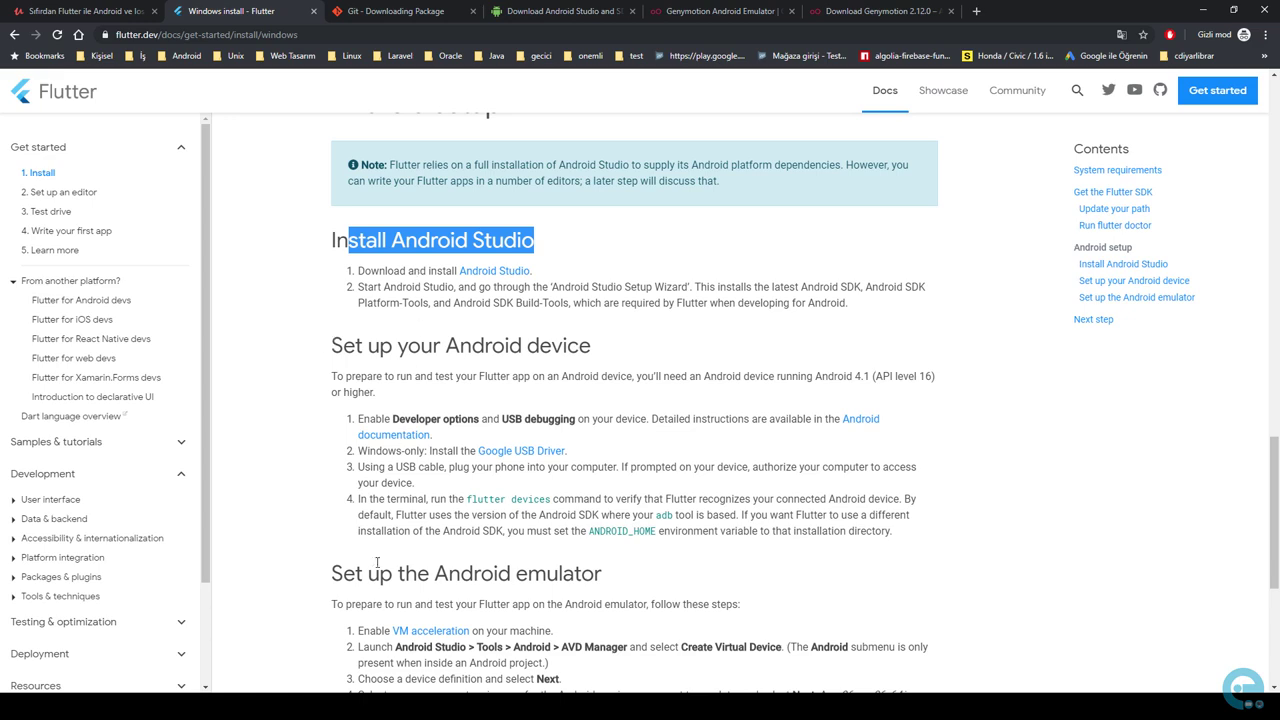
- Clear the open windows off the desktop and run the Android Studio installer from the Flutter group as administrator
{"action": "key", "text": "alt+Tab"}
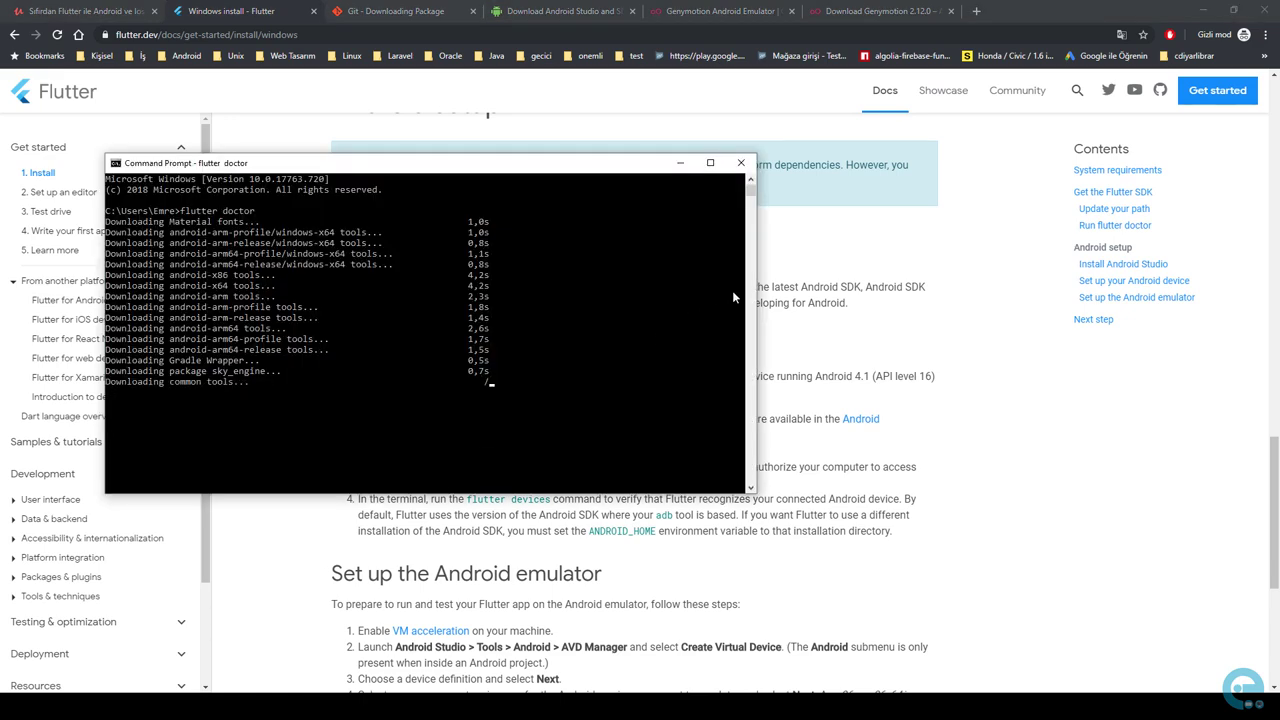
{"action": "left_click", "coordinate": [1205, 10]}
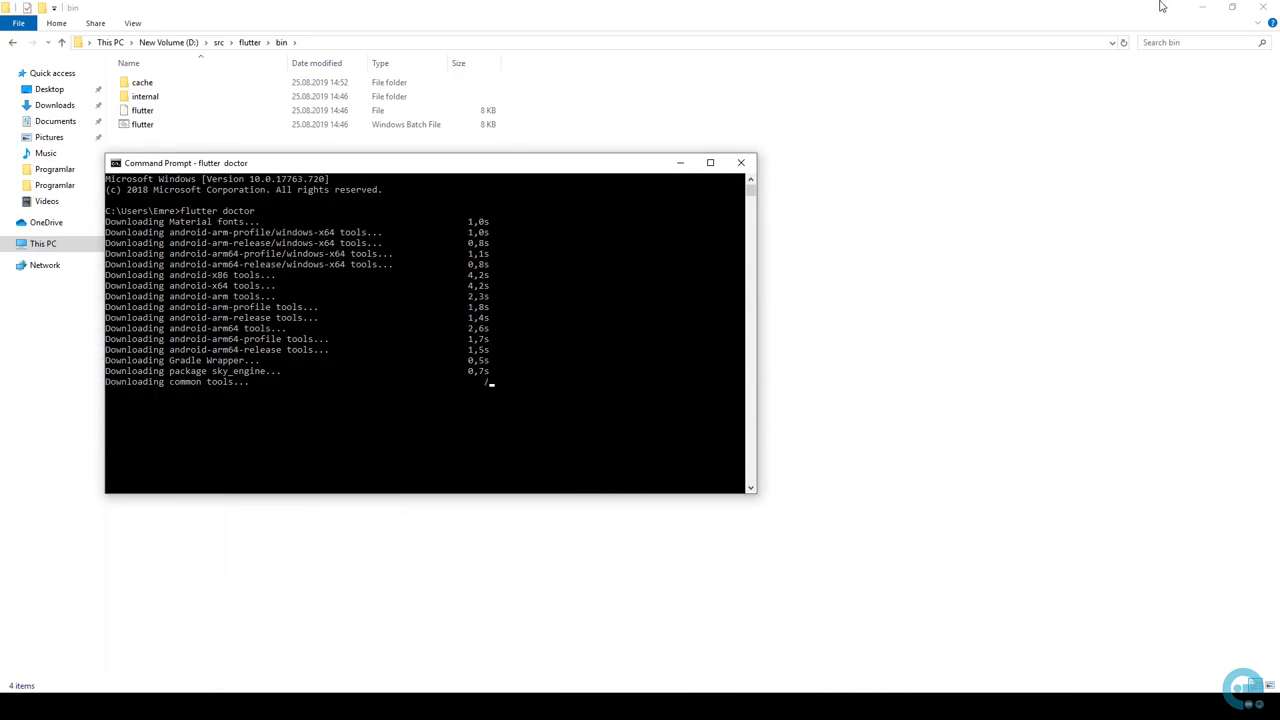
{"action": "left_click", "coordinate": [1202, 8]}
{"action": "right_click", "coordinate": [222, 120]}
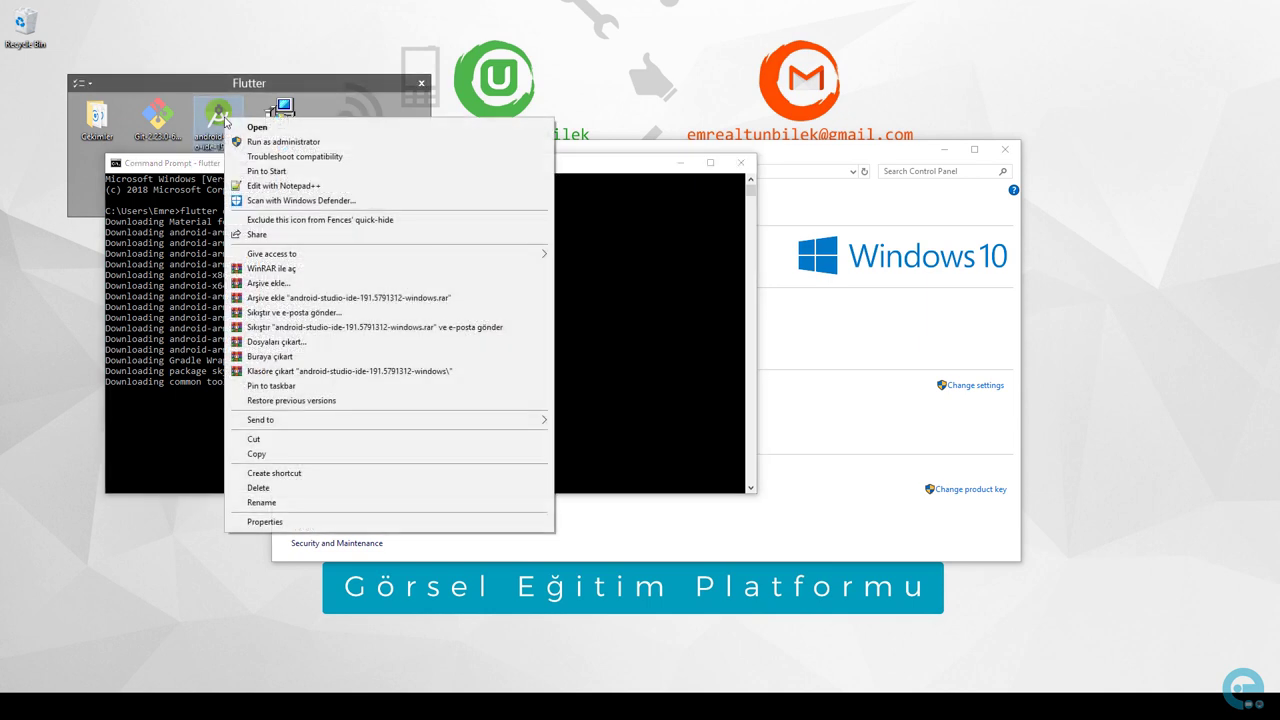
{"action": "left_click", "coordinate": [289, 142]}
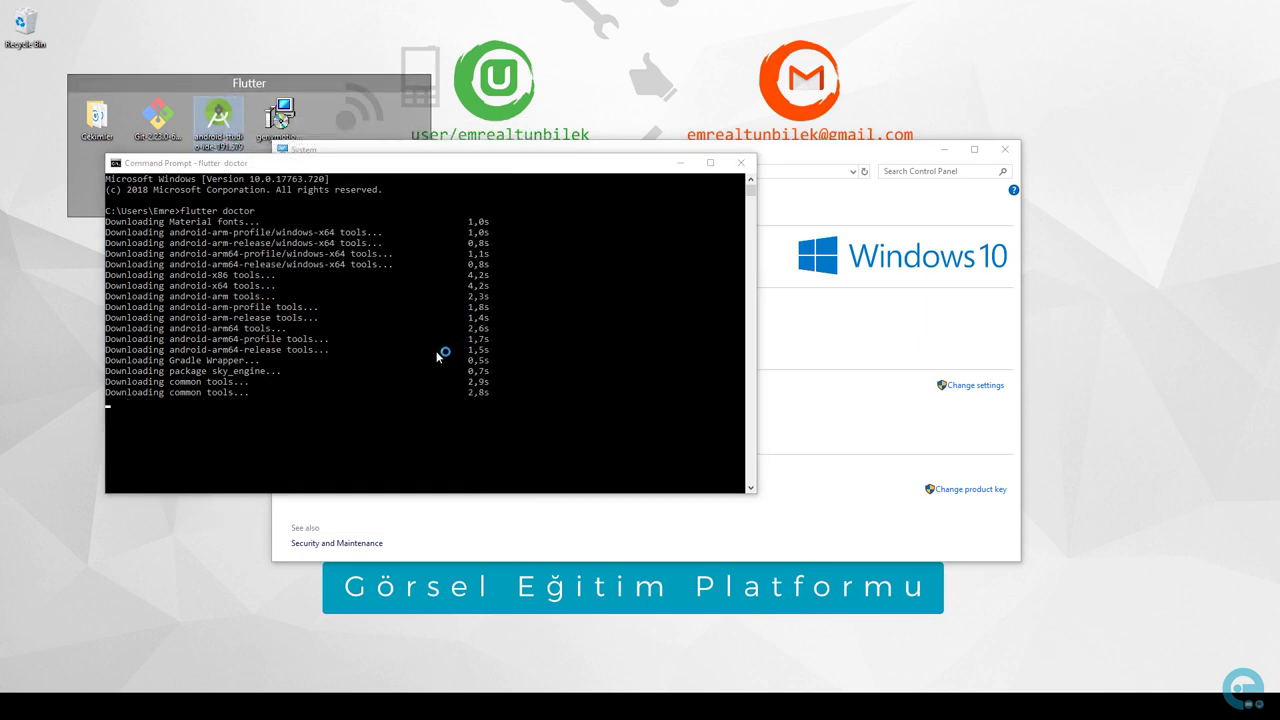
{"action": "left_click", "coordinate": [678, 164]}
{"action": "left_click", "coordinate": [678, 166]}
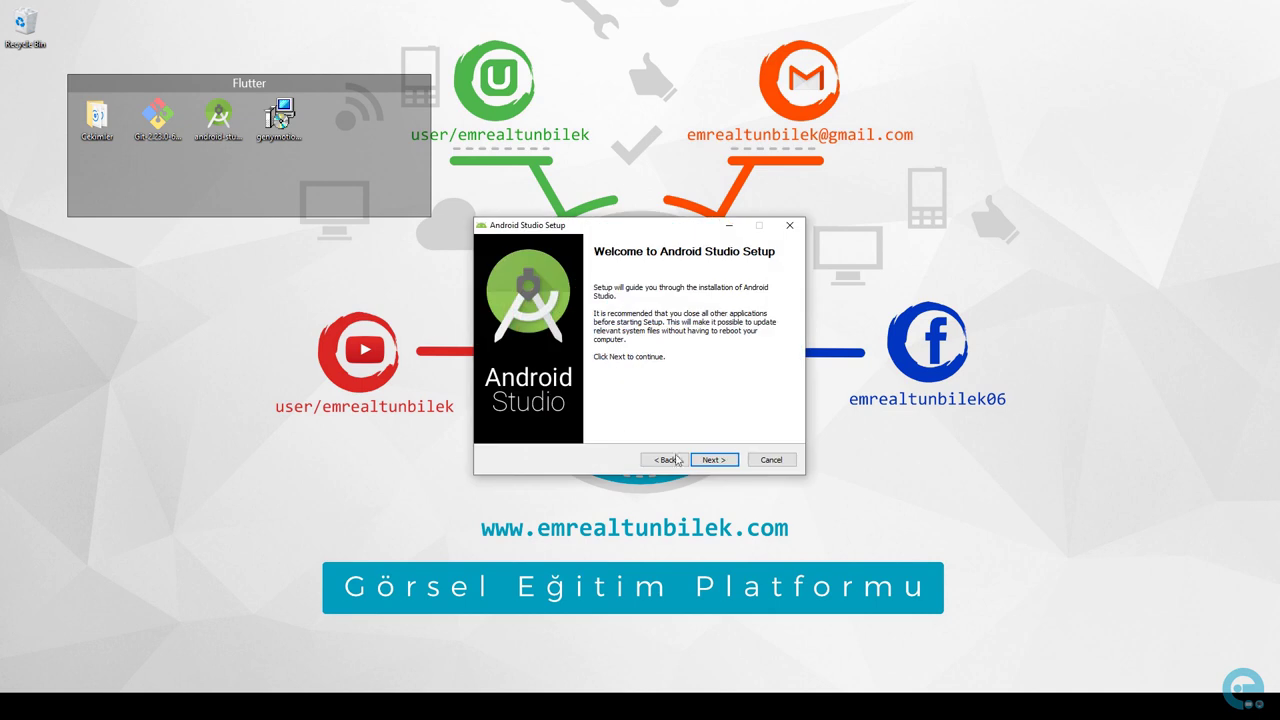
- Install Android Studio without the Android Virtual Device component, keeping the default install location and Start Menu folder
{"action": "left_click", "coordinate": [712, 459]}
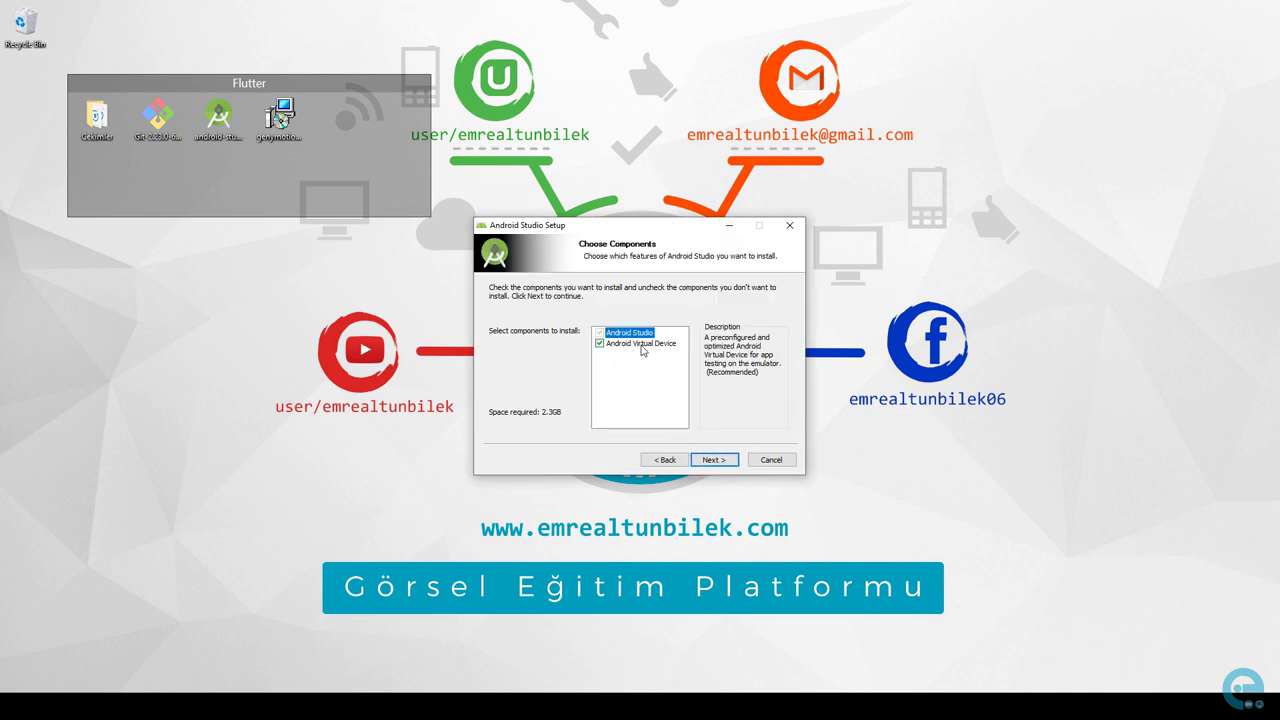
{"action": "left_click", "coordinate": [600, 344]}
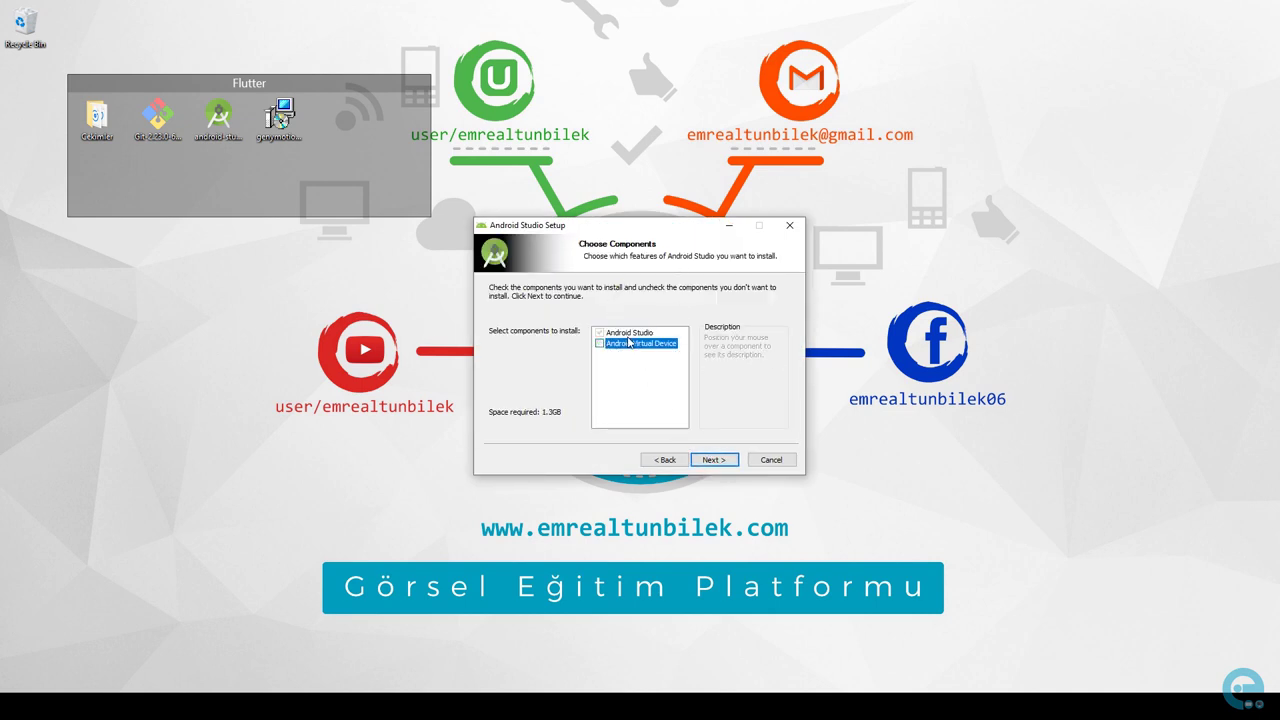
{"action": "left_click", "coordinate": [717, 461]}
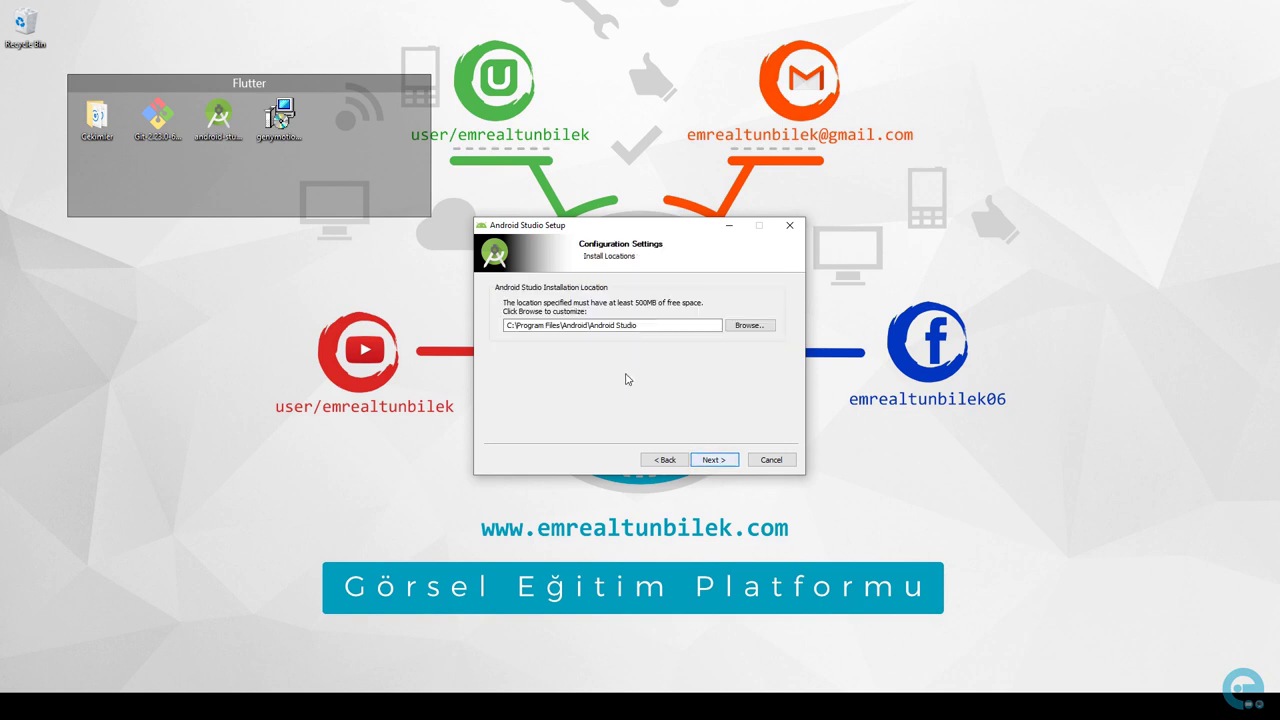
{"action": "left_click", "coordinate": [711, 461]}
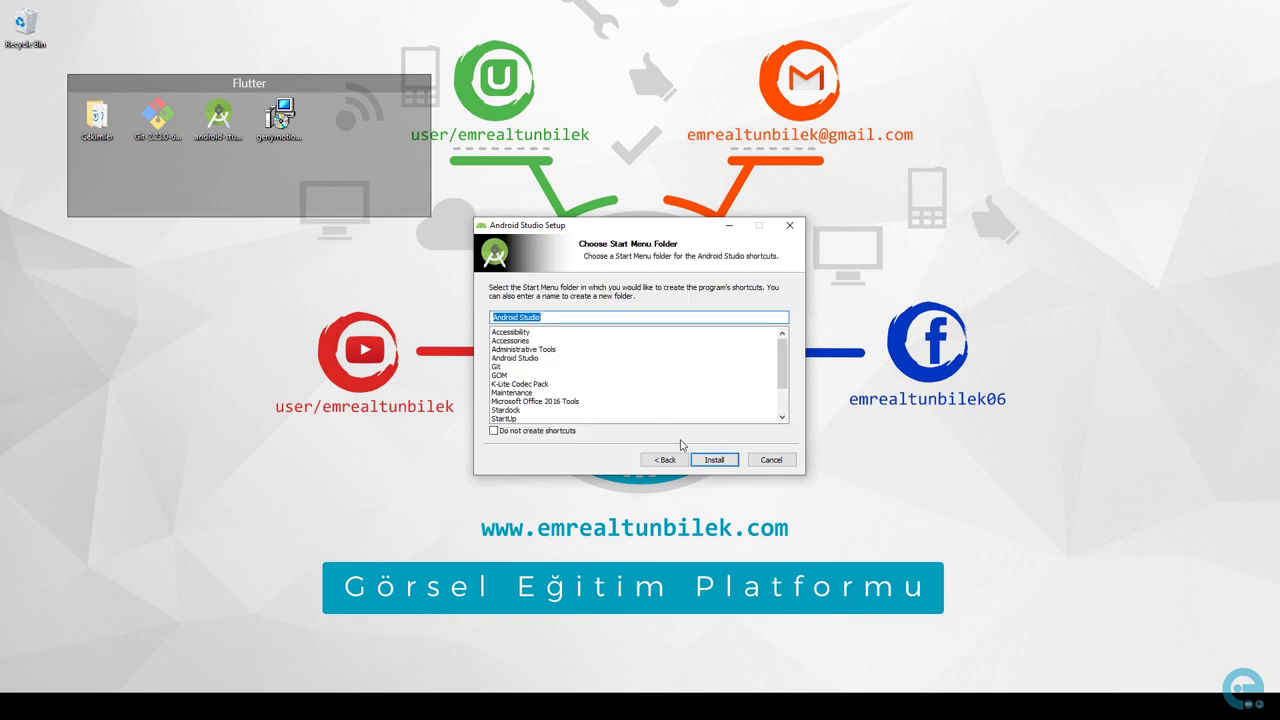
{"action": "left_click", "coordinate": [711, 461]}
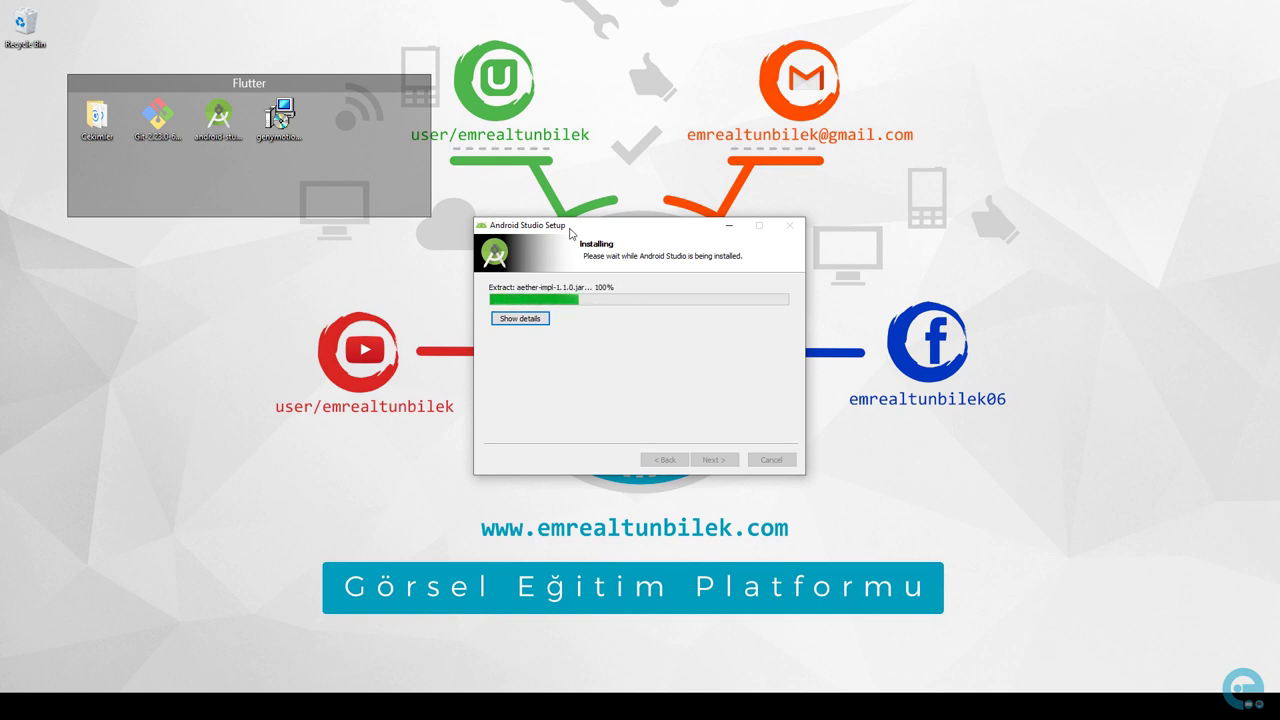
- Check the flutter doctor summary in Command Prompt and close that window
{"action": "key", "text": "alt+Tab"}
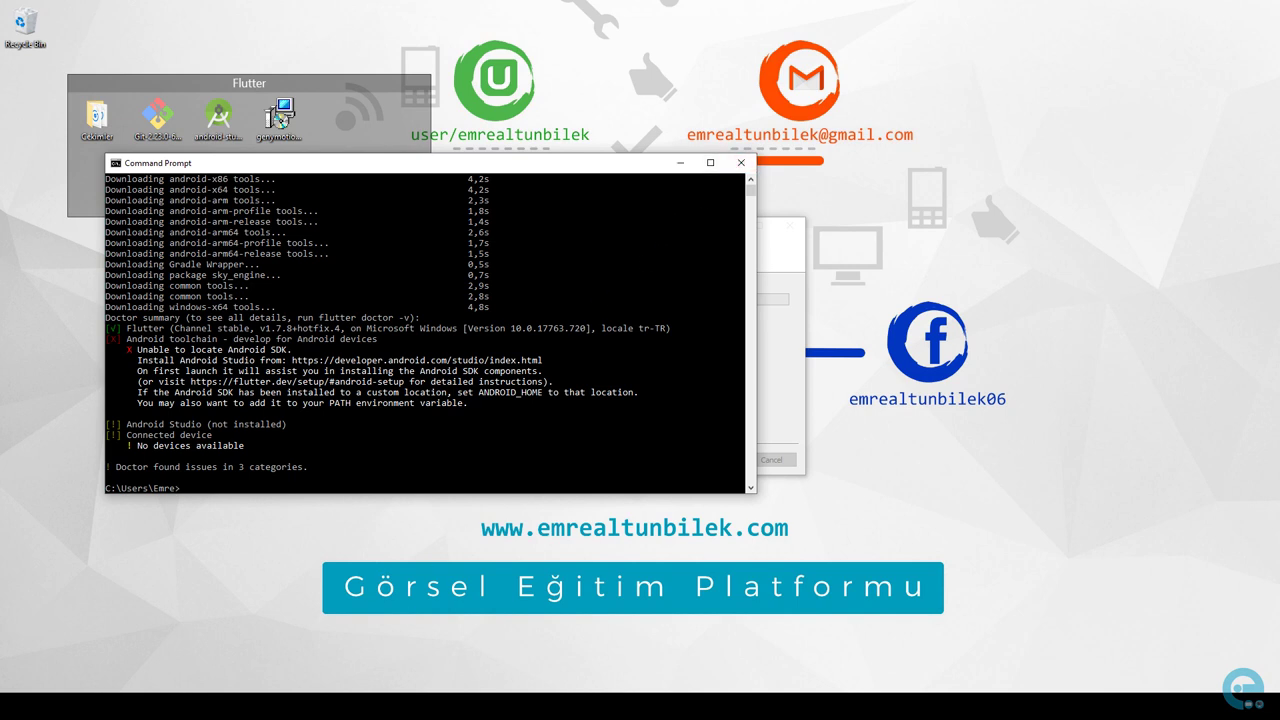
{"action": "right_click", "coordinate": [376, 706]}
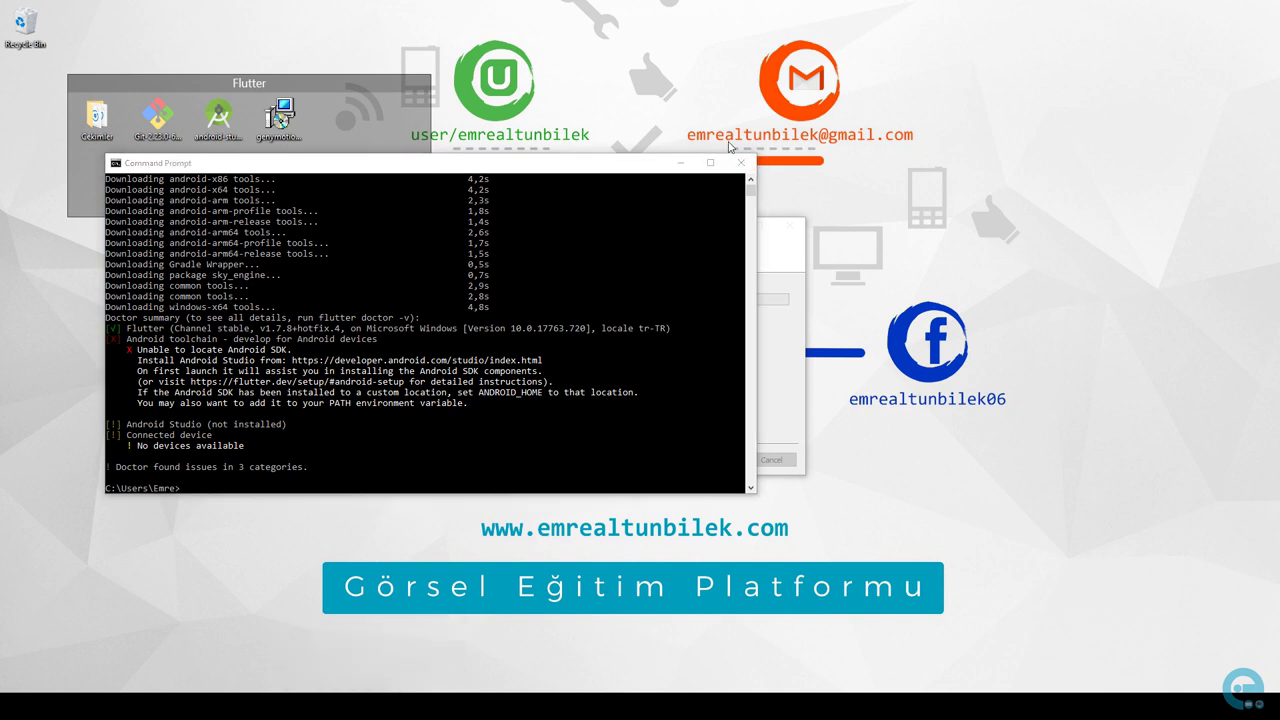
{"action": "left_click", "coordinate": [740, 163]}
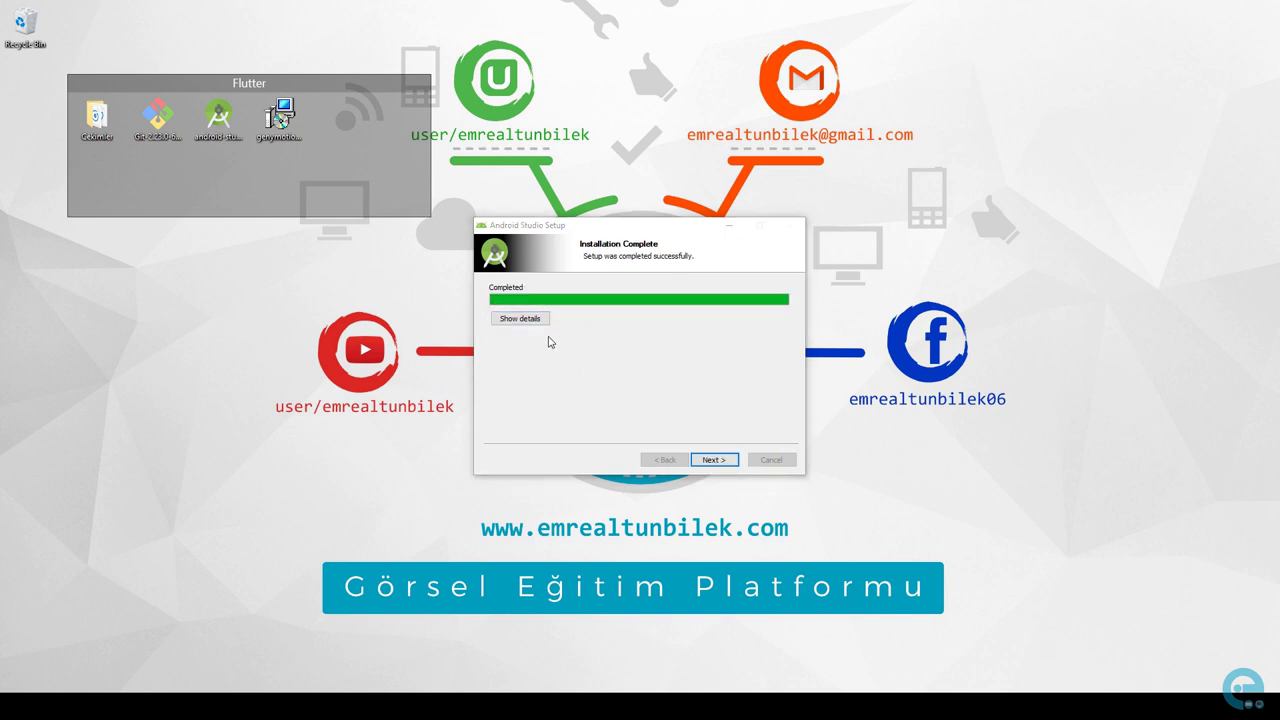
- Finish the Android Studio setup with Start Android Studio enabled and choose not to import settings
{"action": "left_click", "coordinate": [714, 459]}
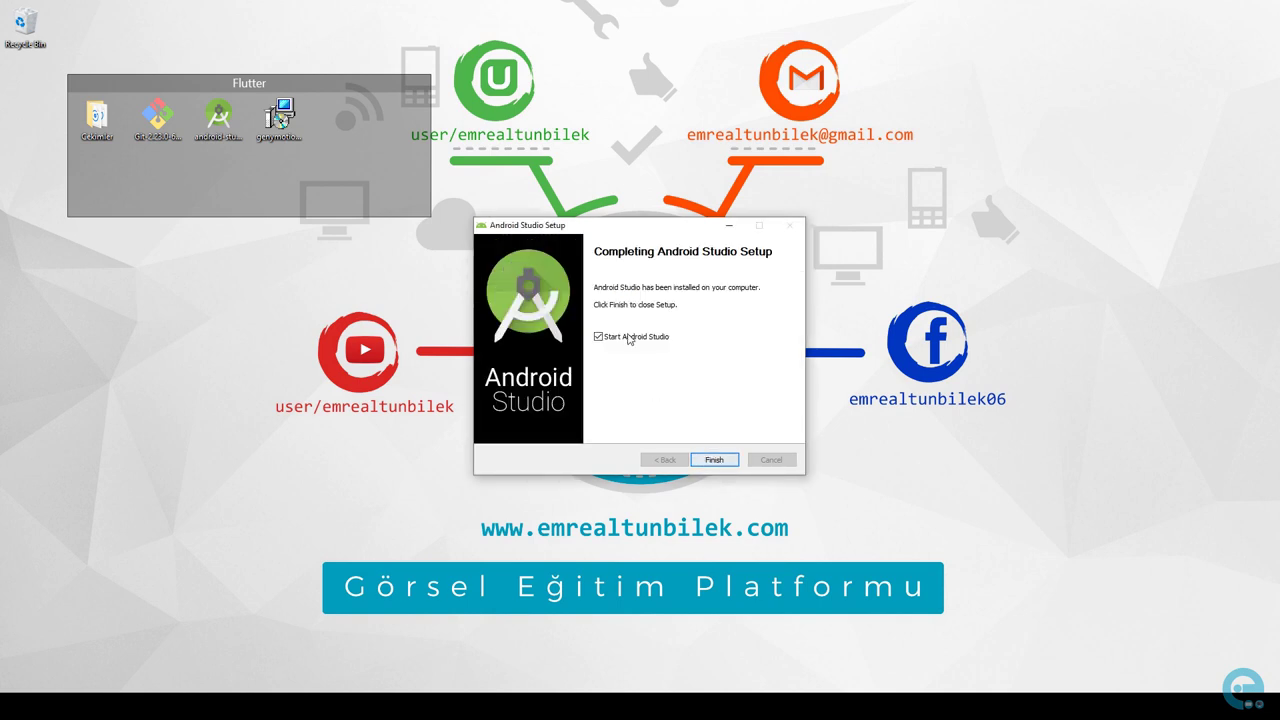
{"action": "left_click", "coordinate": [714, 459]}
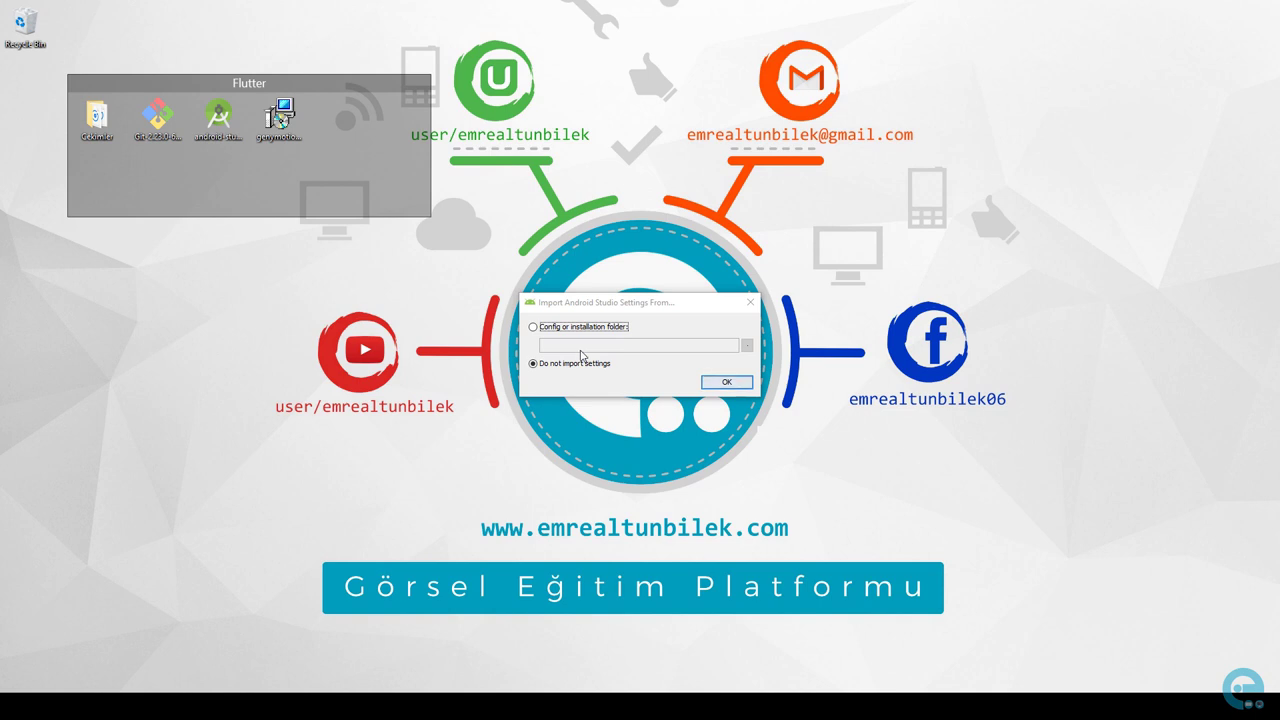
{"action": "left_click", "coordinate": [727, 382]}
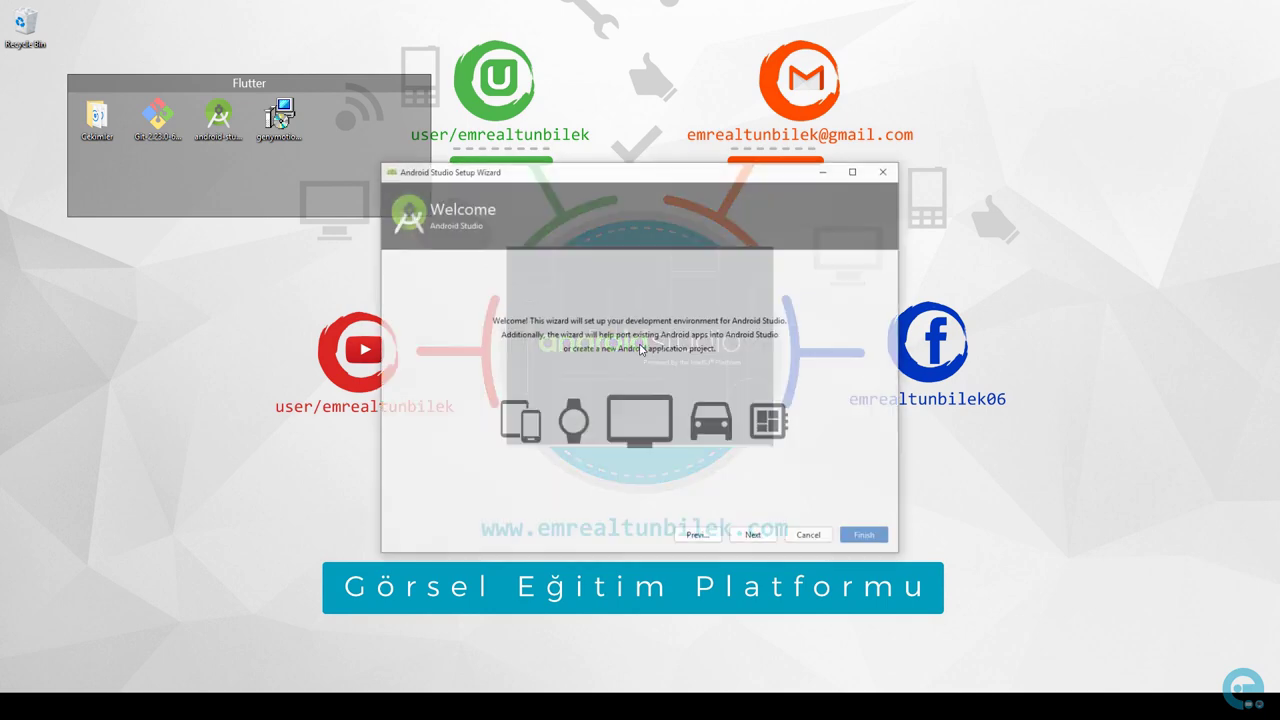
- Choose the Custom install type and the Darcula UI theme in the Android Studio Setup Wizard
{"action": "left_click", "coordinate": [755, 537]}
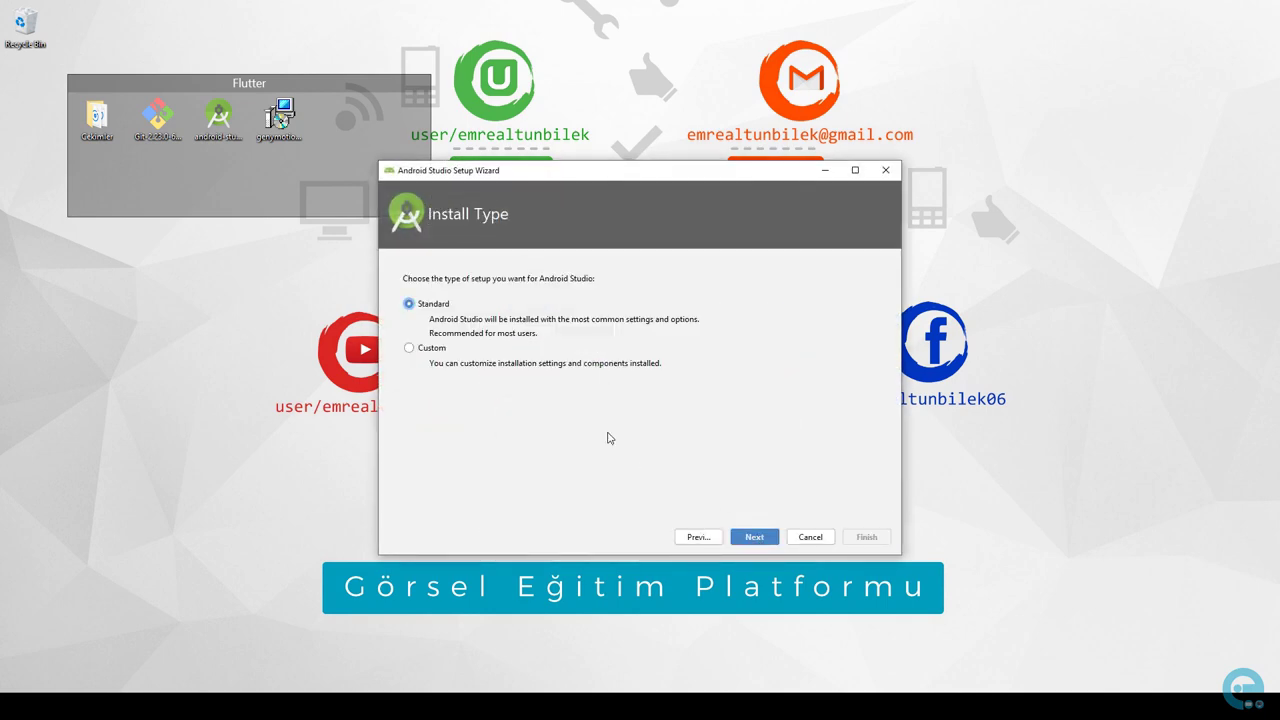
{"action": "left_click", "coordinate": [432, 349]}
{"action": "left_click", "coordinate": [752, 537]}
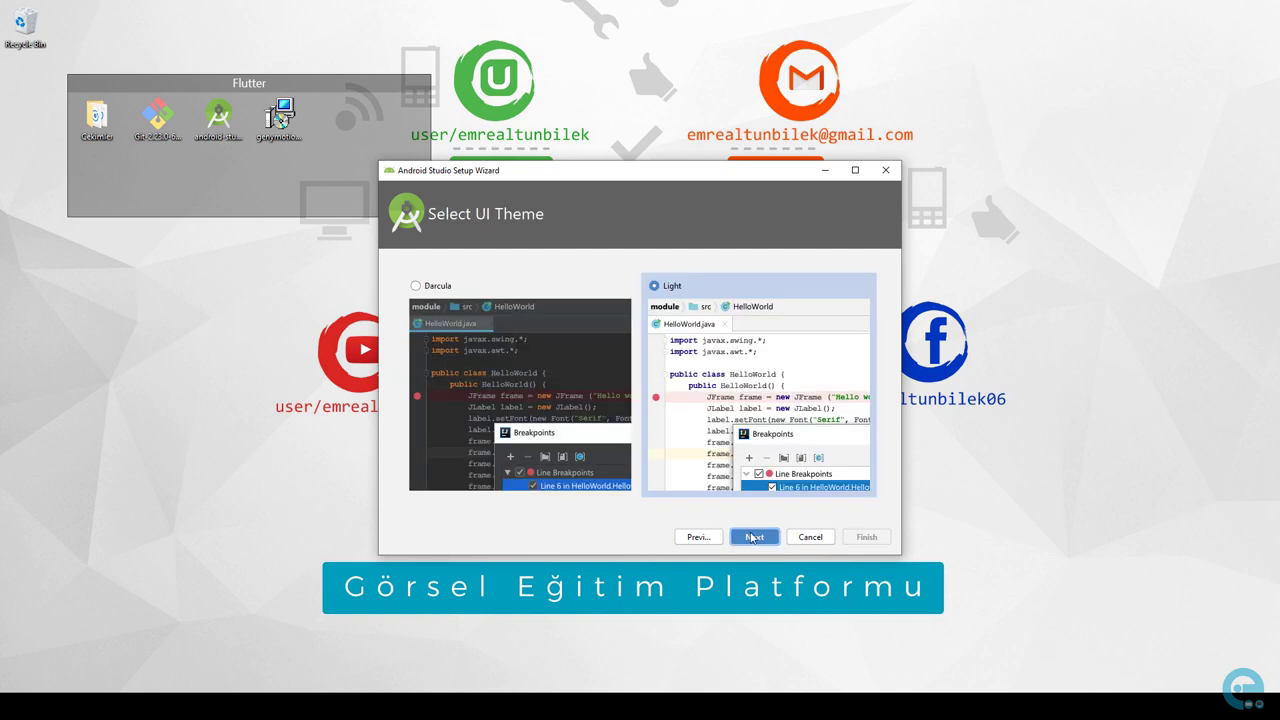
{"action": "left_click", "coordinate": [428, 287]}
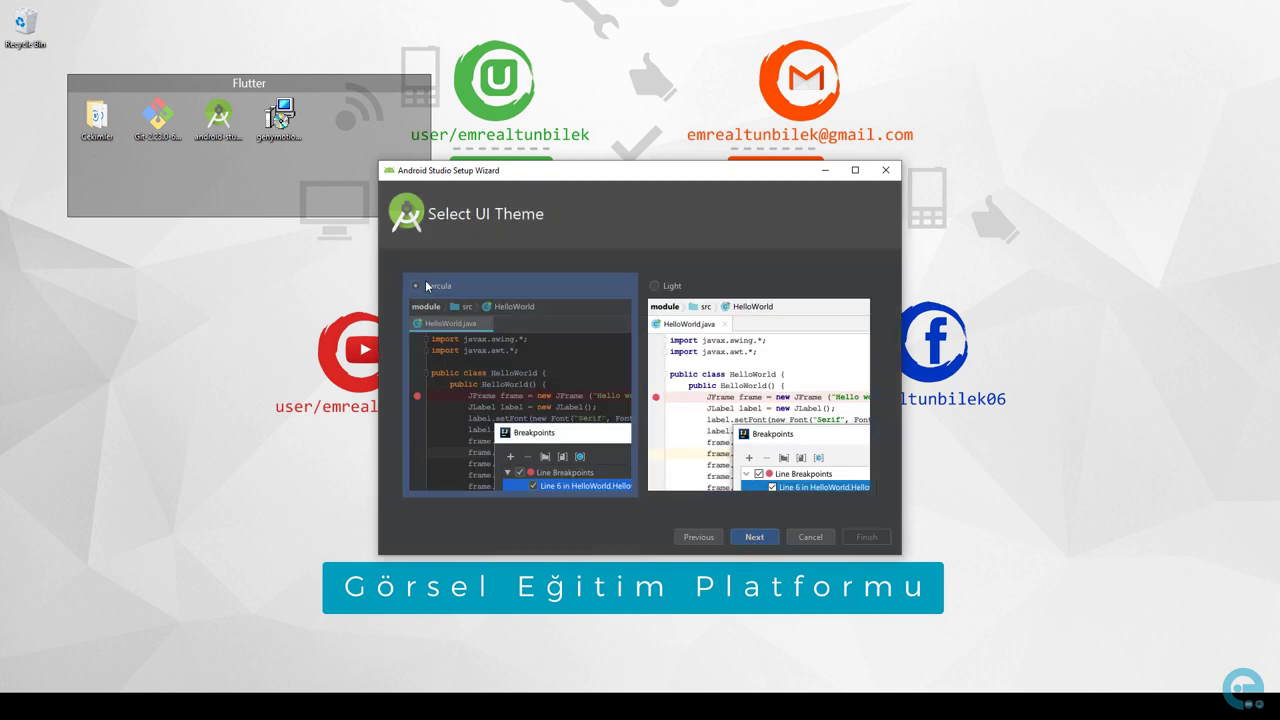
{"action": "left_click", "coordinate": [755, 536]}
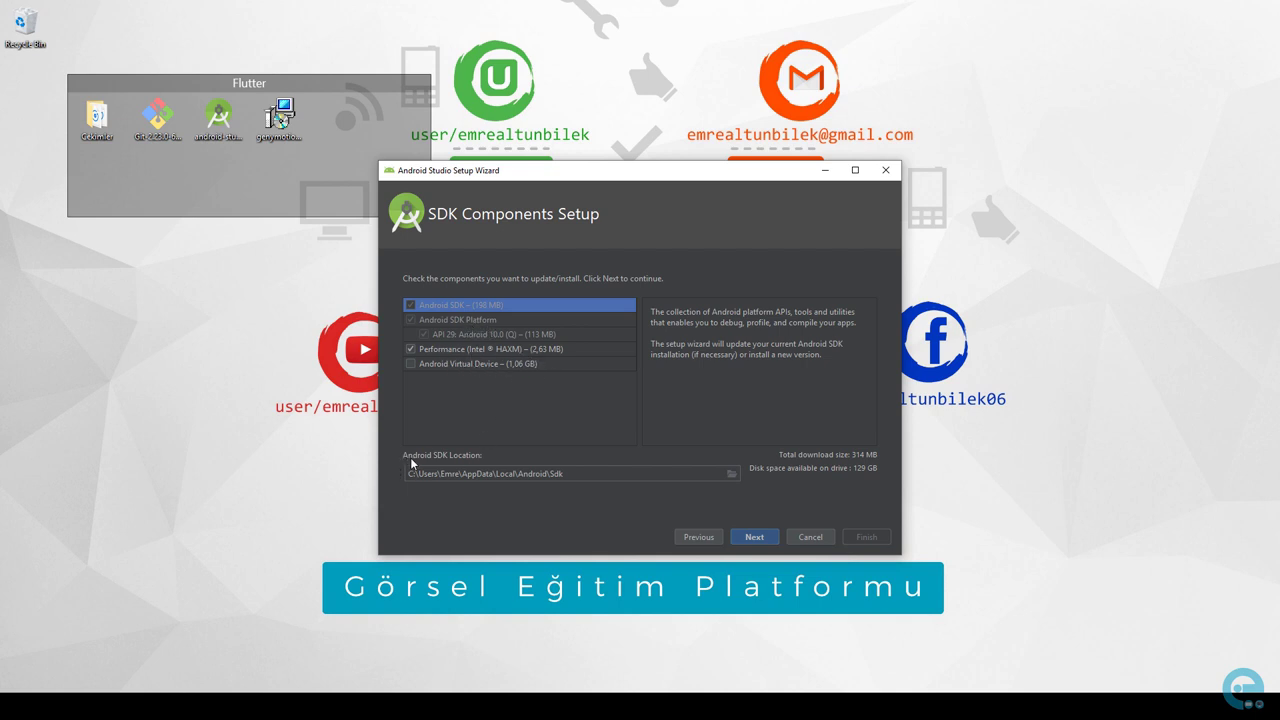
- Browse for the Android SDK install directory and create a new folder named sdk on the D: drive
{"action": "left_click_drag", "start_coordinate": [426, 477], "coordinate": [592, 474]}
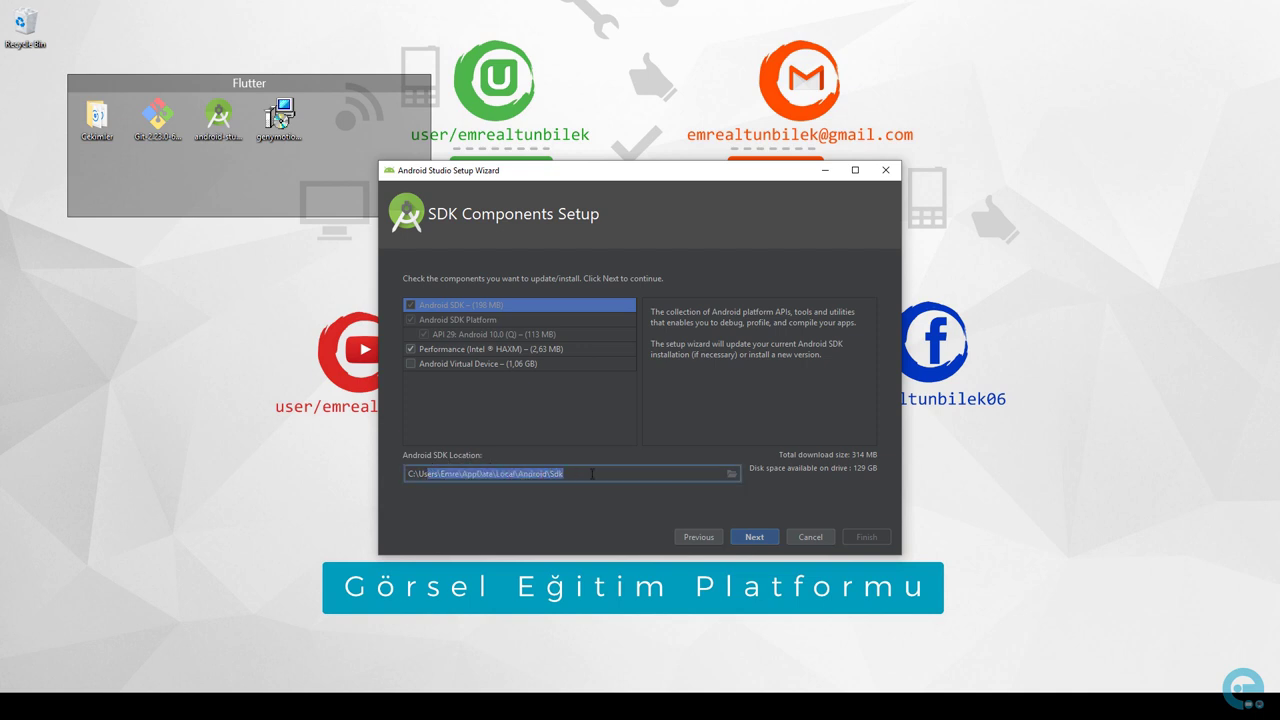
{"action": "left_click", "coordinate": [731, 474]}
{"action": "scroll", "coordinate": [554, 313], "scroll_direction": "up", "scroll_amount": 5}
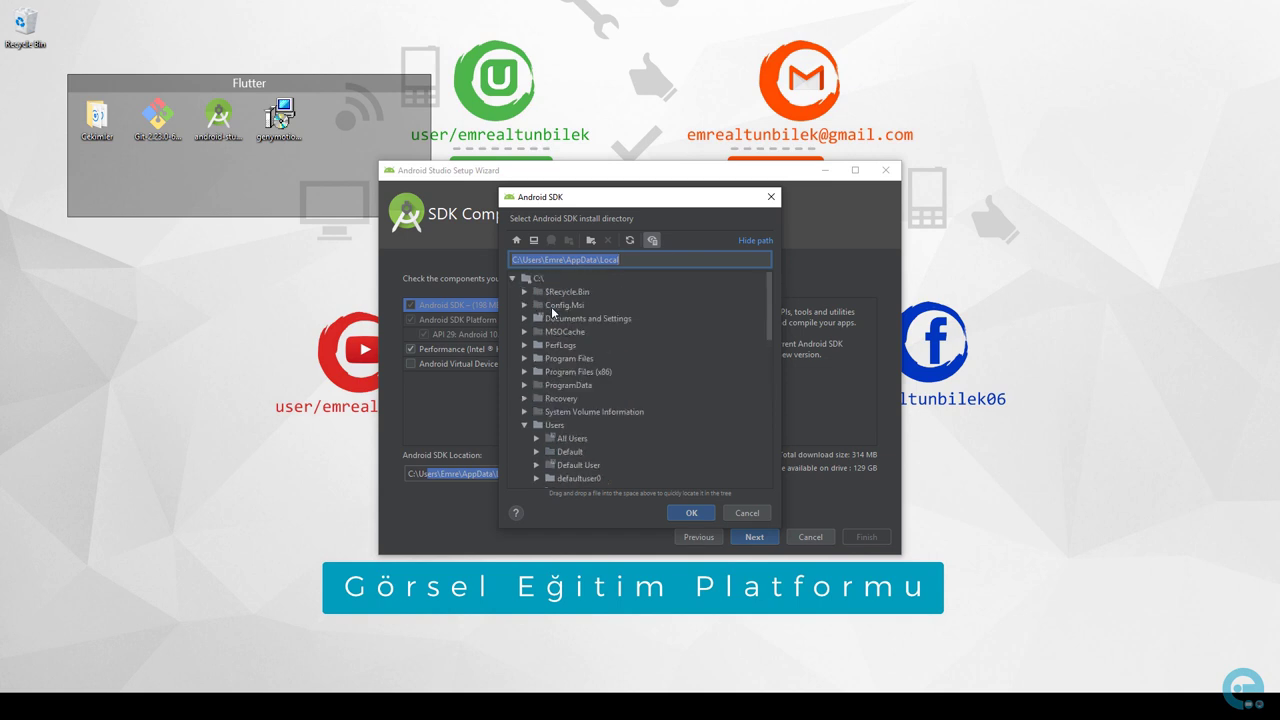
{"action": "left_click", "coordinate": [511, 278]}
{"action": "left_click", "coordinate": [514, 291]}
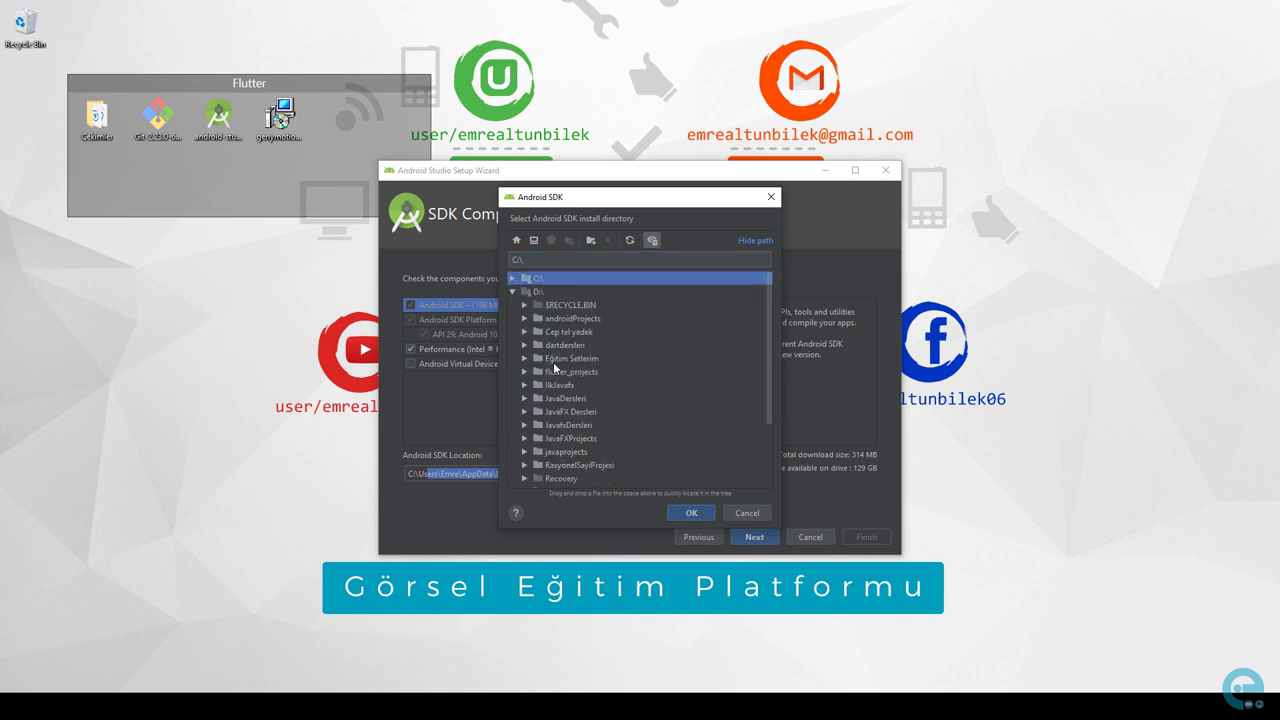
{"action": "scroll", "coordinate": [553, 362], "scroll_direction": "down", "scroll_amount": 3}
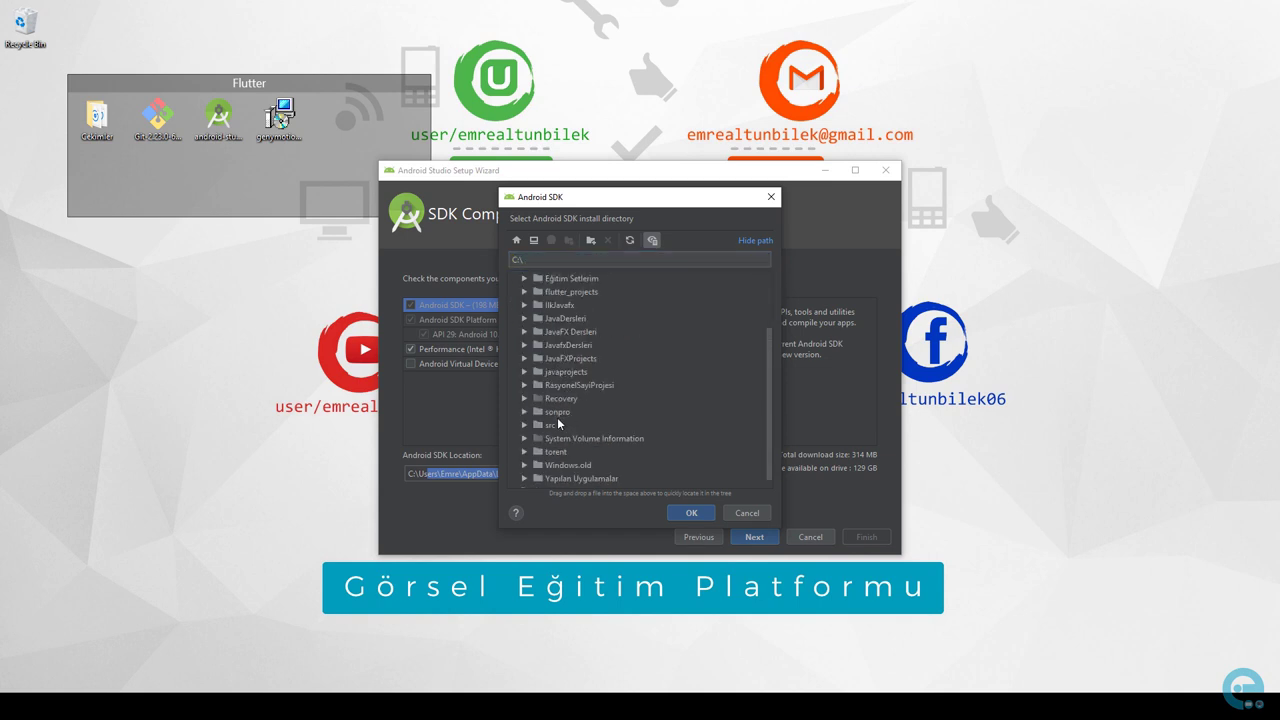
{"action": "scroll", "coordinate": [556, 350], "scroll_direction": "up", "scroll_amount": 4}
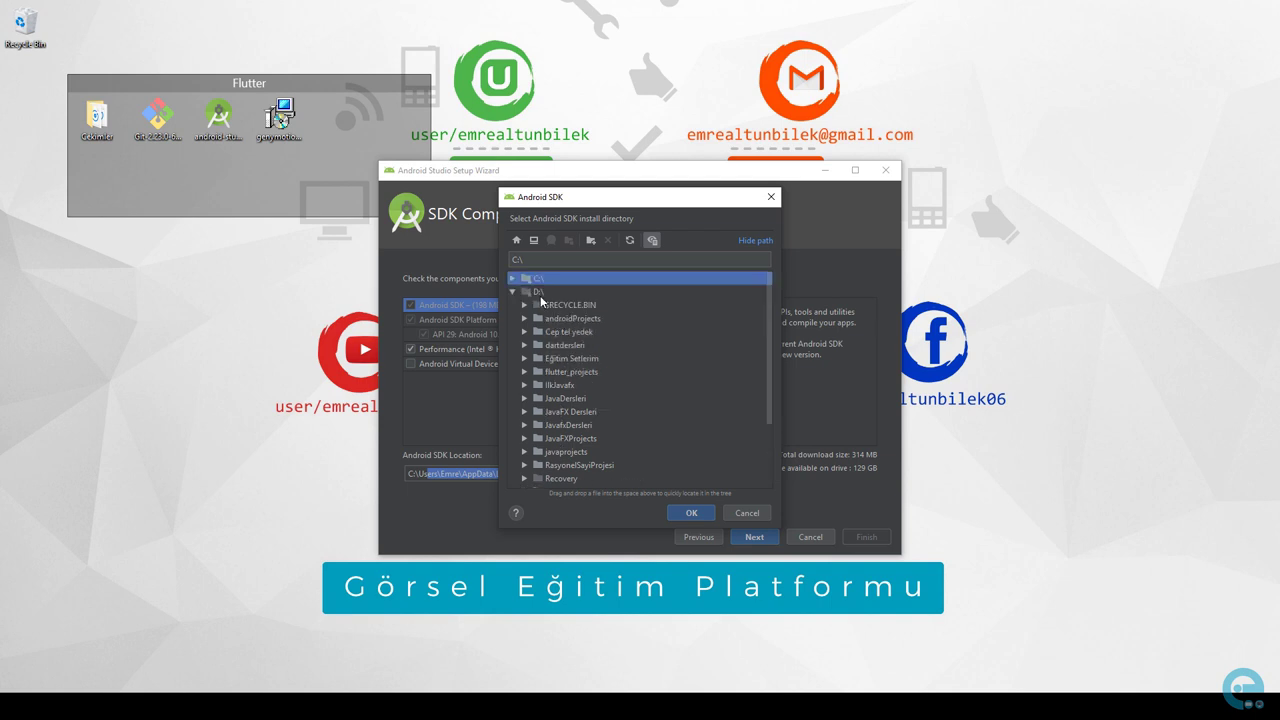
{"action": "left_click", "coordinate": [540, 292]}
{"action": "left_click", "coordinate": [591, 241]}
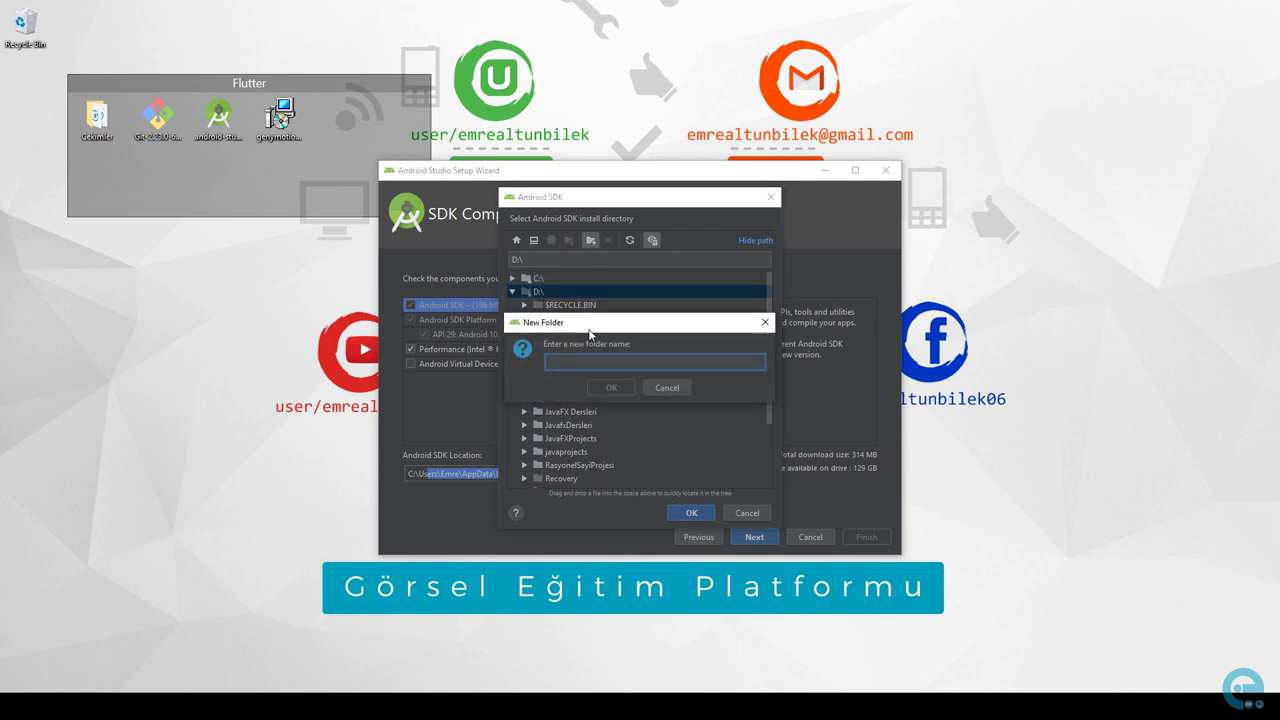
{"action": "type", "text": "c"}
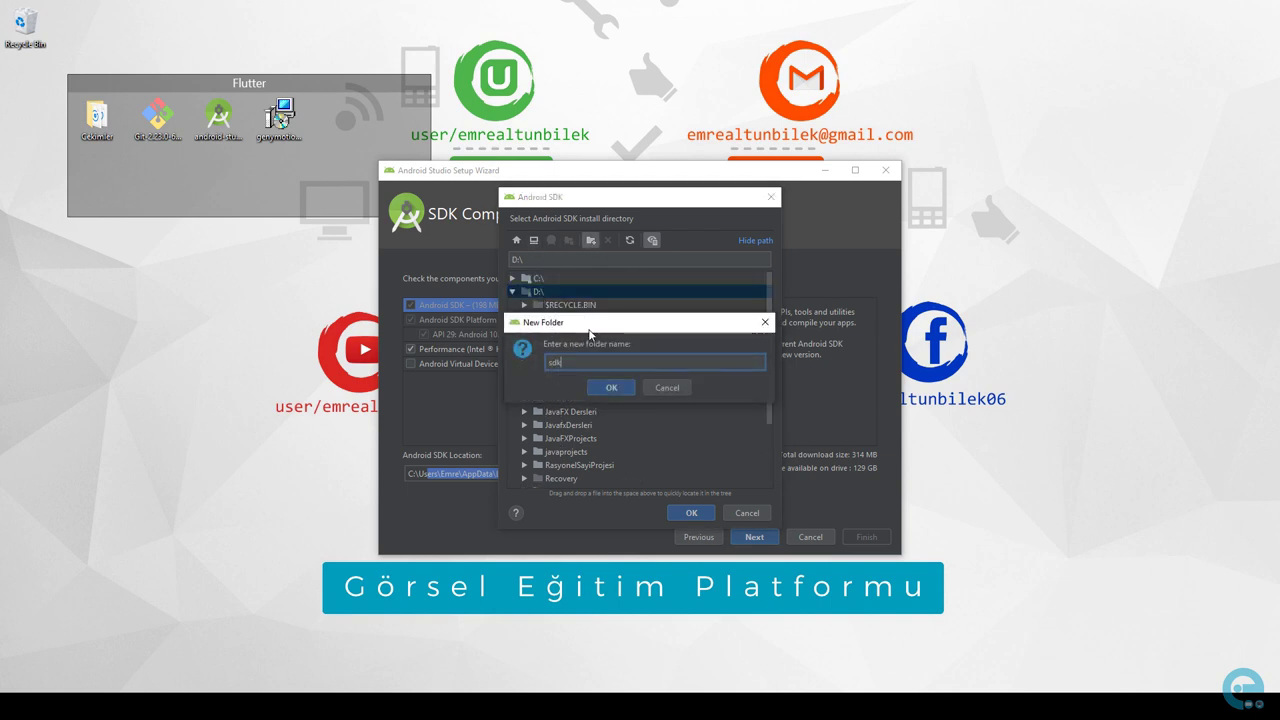
{"action": "key", "text": "Return"}
- Set D:\sdk as the Android SDK location and continue to the emulator settings
{"action": "left_click", "coordinate": [560, 393]}
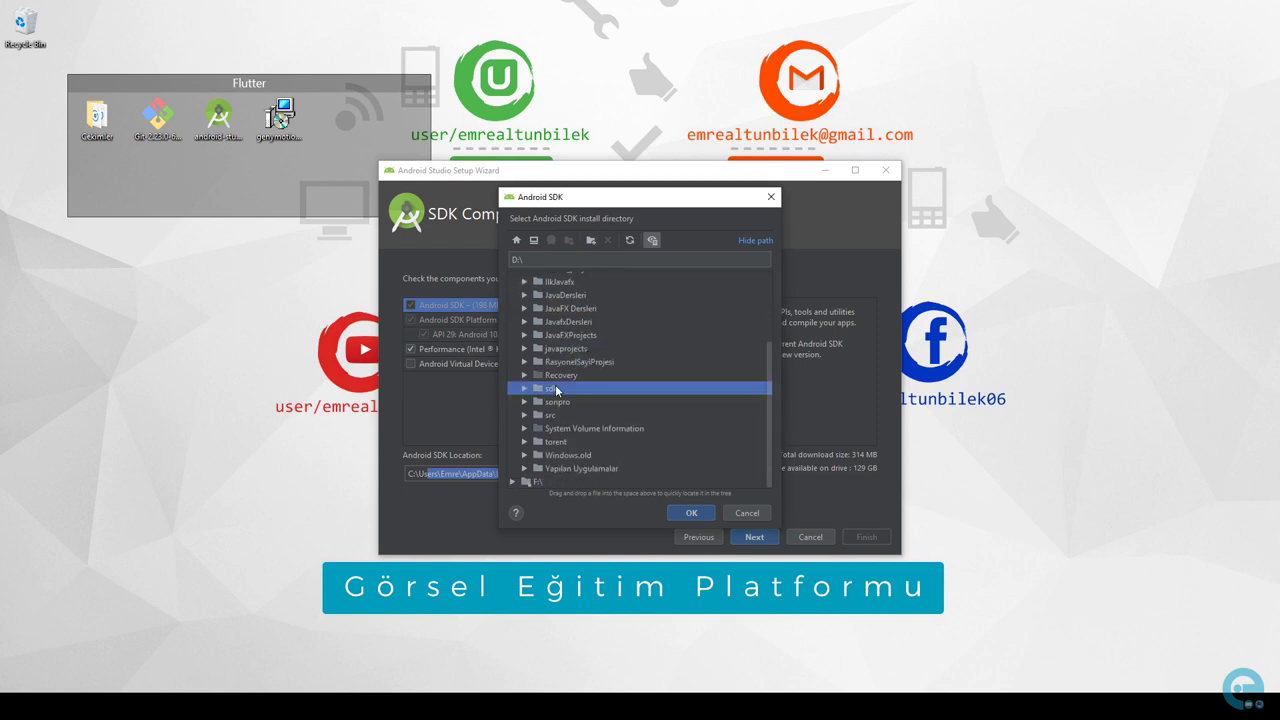
{"action": "key", "text": "Return"}
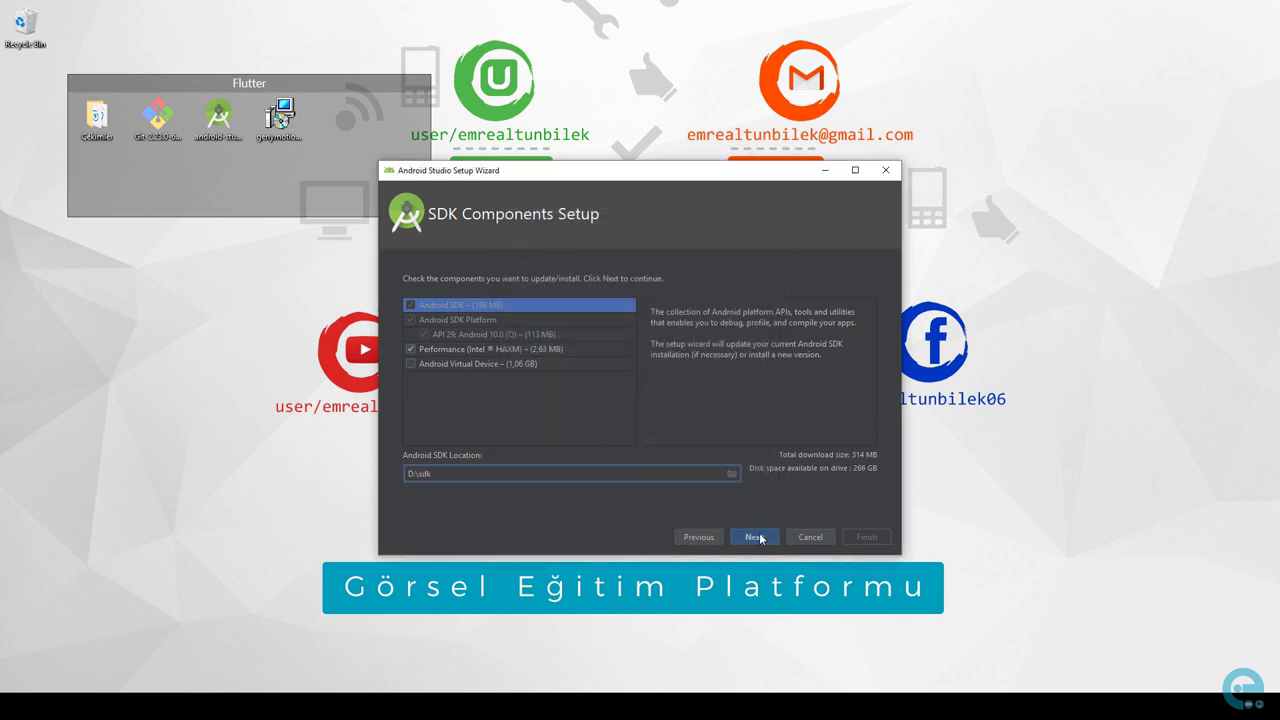
{"action": "left_click", "coordinate": [757, 537]}
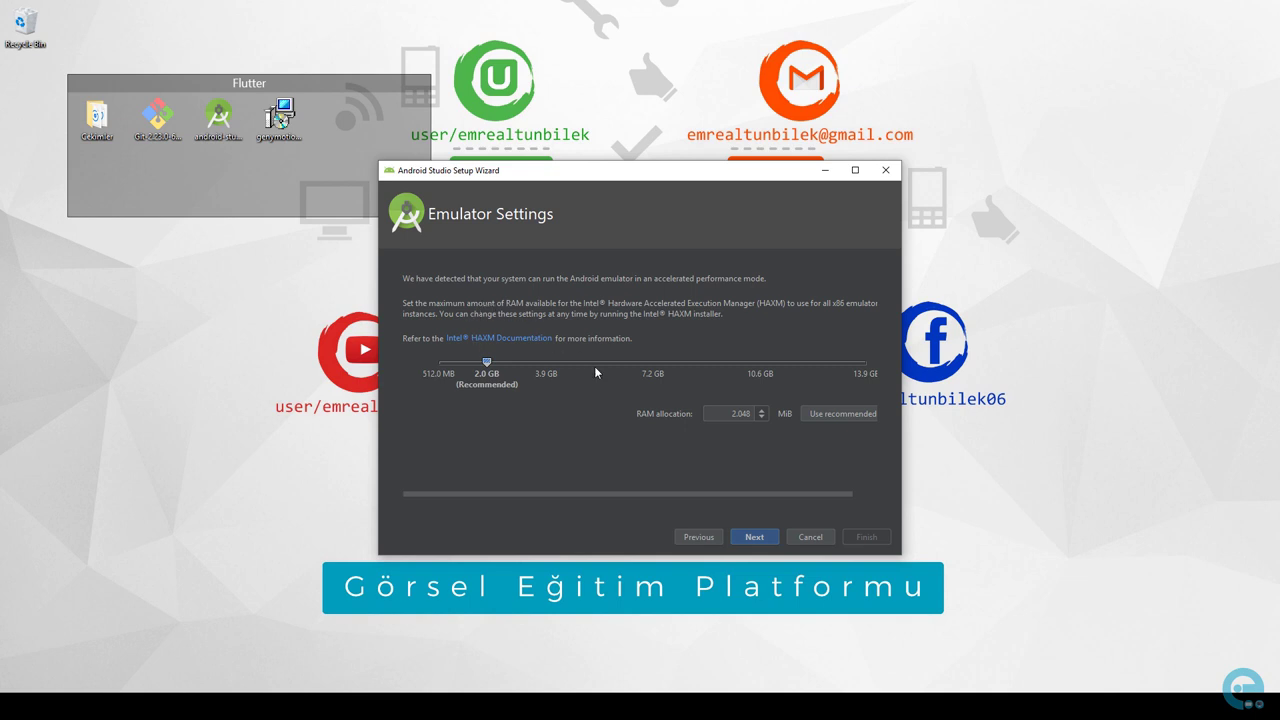
- Accept the recommended 2.0 GB emulator RAM, review the installation settings, and finish the wizard to download the SDK components
{"action": "left_click", "coordinate": [755, 538]}
{"action": "scroll", "coordinate": [556, 380], "scroll_direction": "down", "scroll_amount": 1}
{"action": "scroll", "coordinate": [510, 368], "scroll_direction": "up", "scroll_amount": 2}
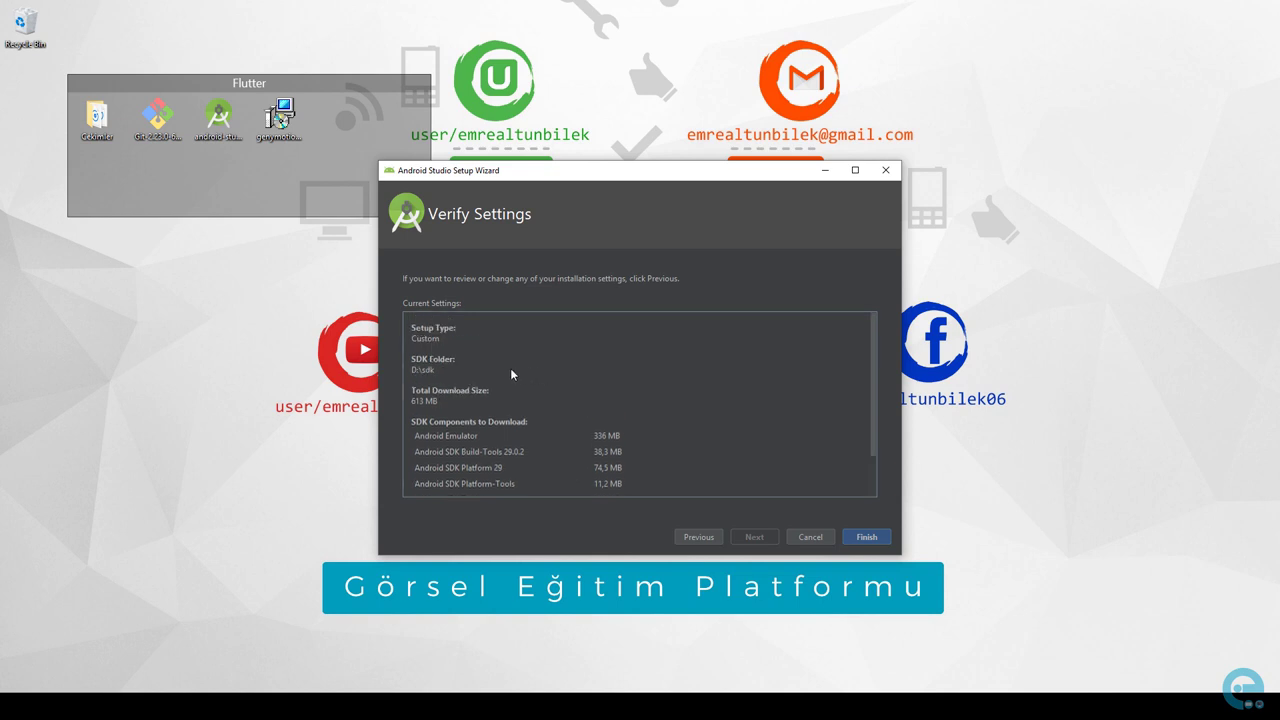
{"action": "scroll", "coordinate": [498, 364], "scroll_direction": "down", "scroll_amount": 2}
{"action": "scroll", "coordinate": [488, 357], "scroll_direction": "up", "scroll_amount": 2}
{"action": "triple_click", "coordinate": [415, 402]}
{"action": "scroll", "coordinate": [491, 420], "scroll_direction": "down", "scroll_amount": 2}
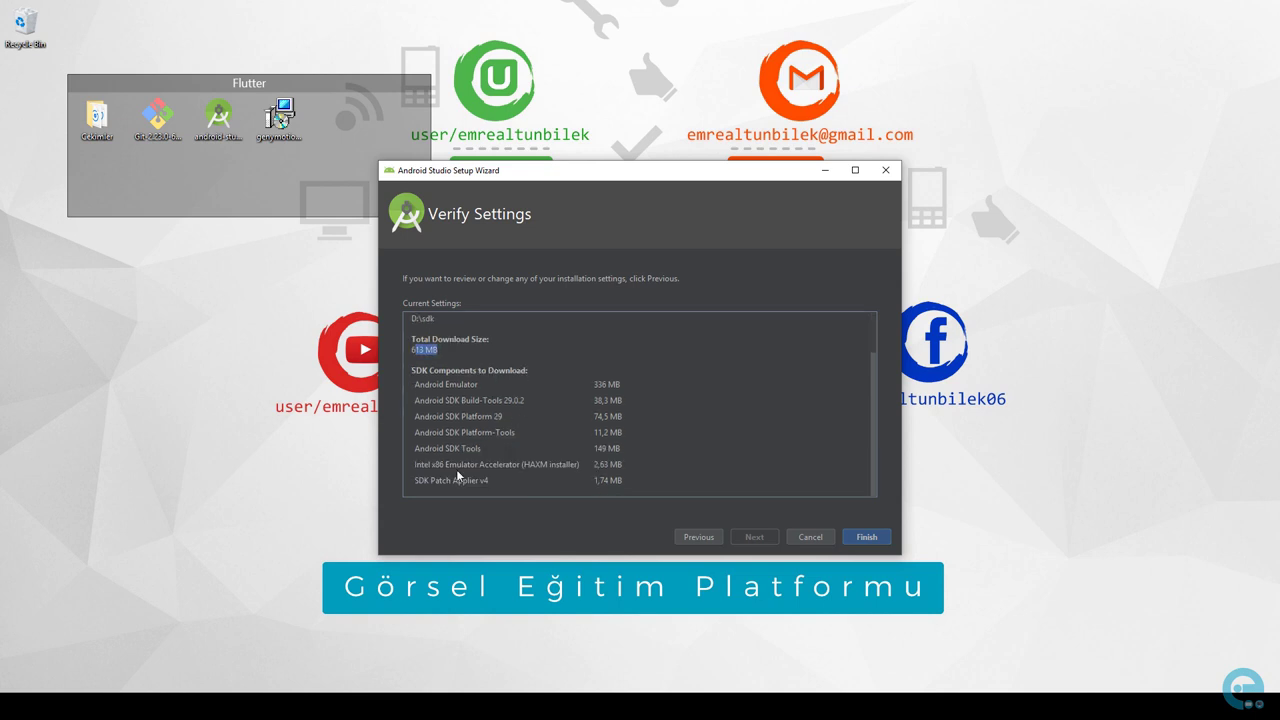
{"action": "left_click", "coordinate": [862, 537]}
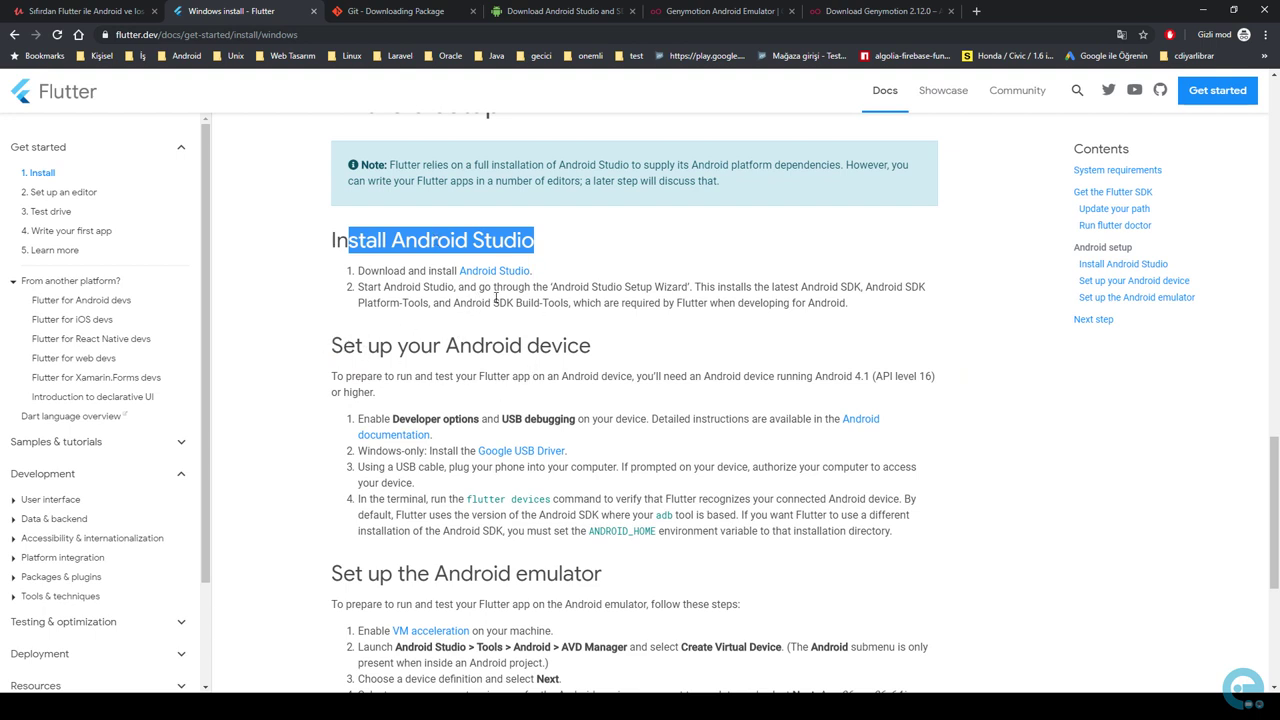
- Read the Flutter guide's Android Studio and Android device sections, including the API level, USB debugging and Android SDK location requirements
{"action": "left_click_drag", "start_coordinate": [462, 303], "coordinate": [817, 303]}
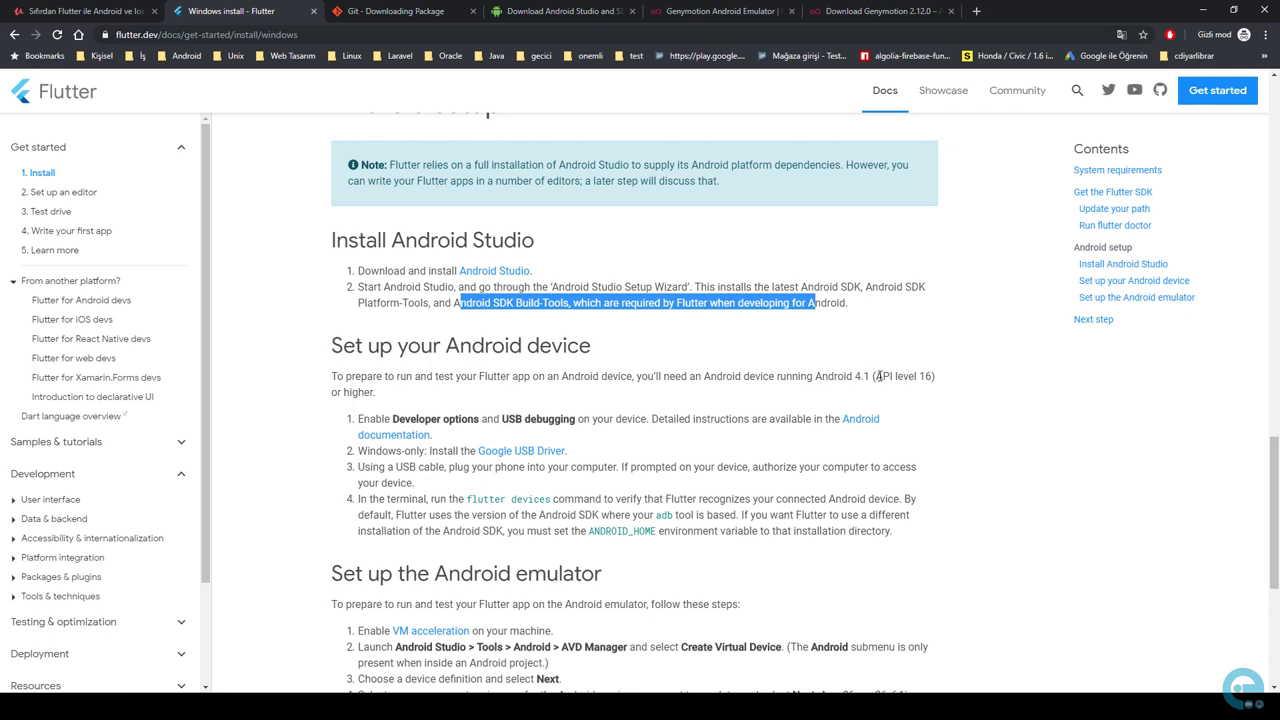
{"action": "left_click_drag", "start_coordinate": [864, 376], "coordinate": [950, 382]}
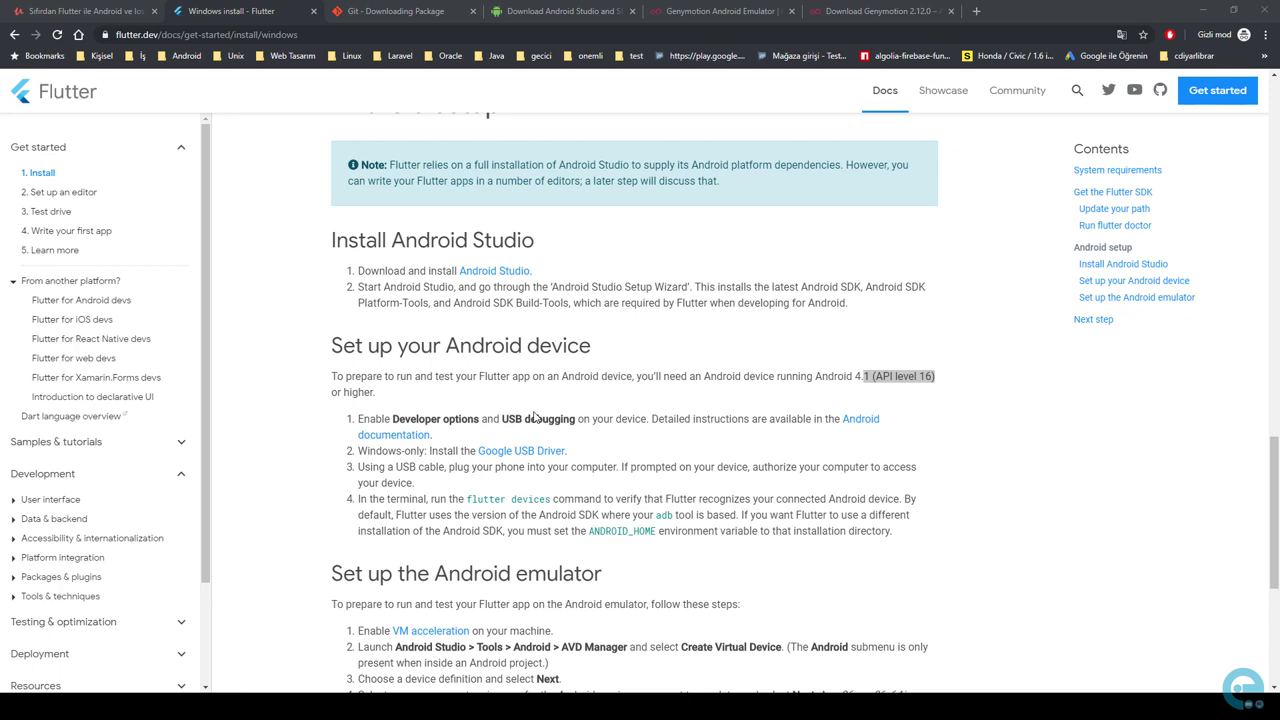
{"action": "left_click_drag", "start_coordinate": [898, 376], "coordinate": [938, 383]}
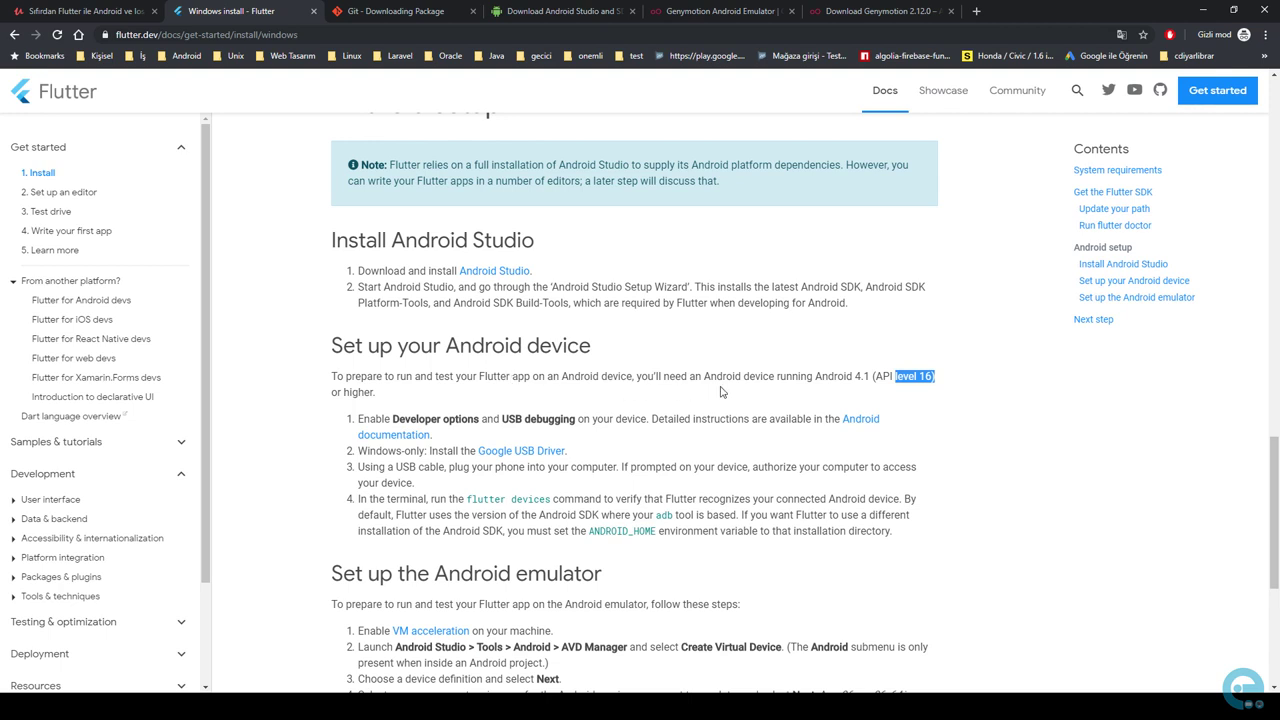
{"action": "left_click", "coordinate": [924, 379]}
{"action": "left_click_drag", "start_coordinate": [932, 377], "coordinate": [888, 376]}
{"action": "left_click_drag", "start_coordinate": [502, 419], "coordinate": [588, 419]}
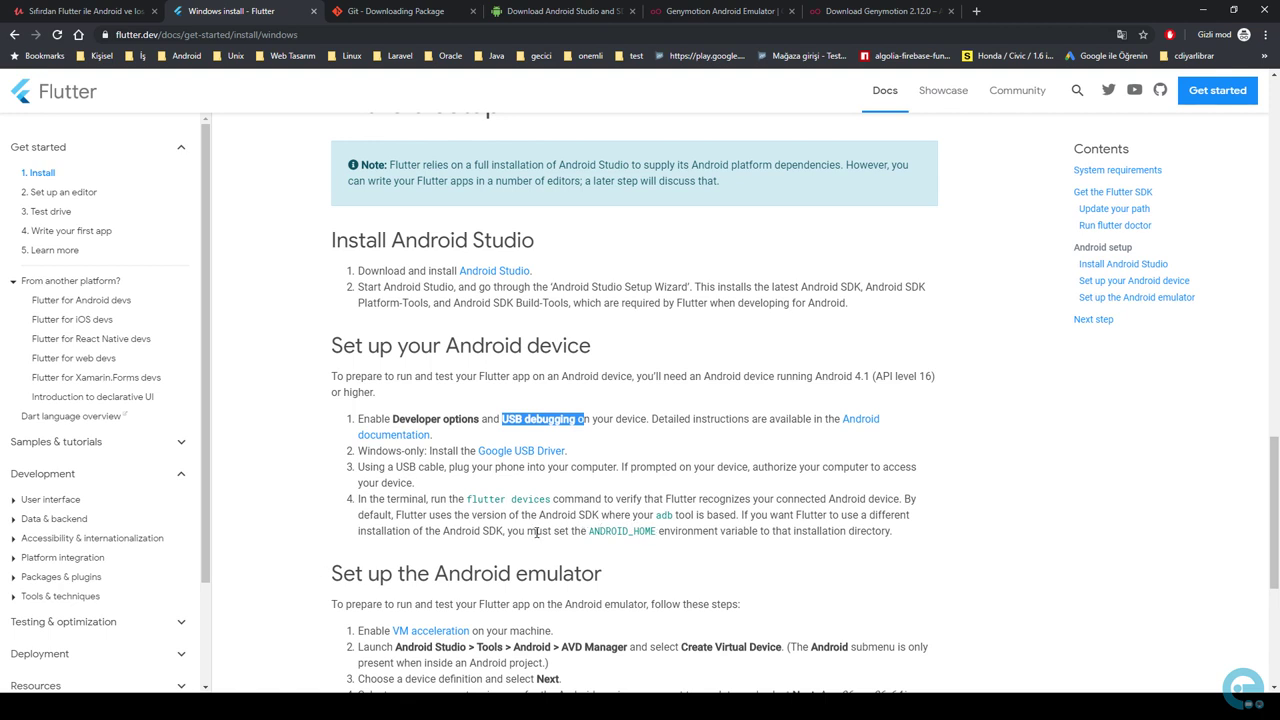
{"action": "left_click_drag", "start_coordinate": [897, 531], "coordinate": [741, 514]}
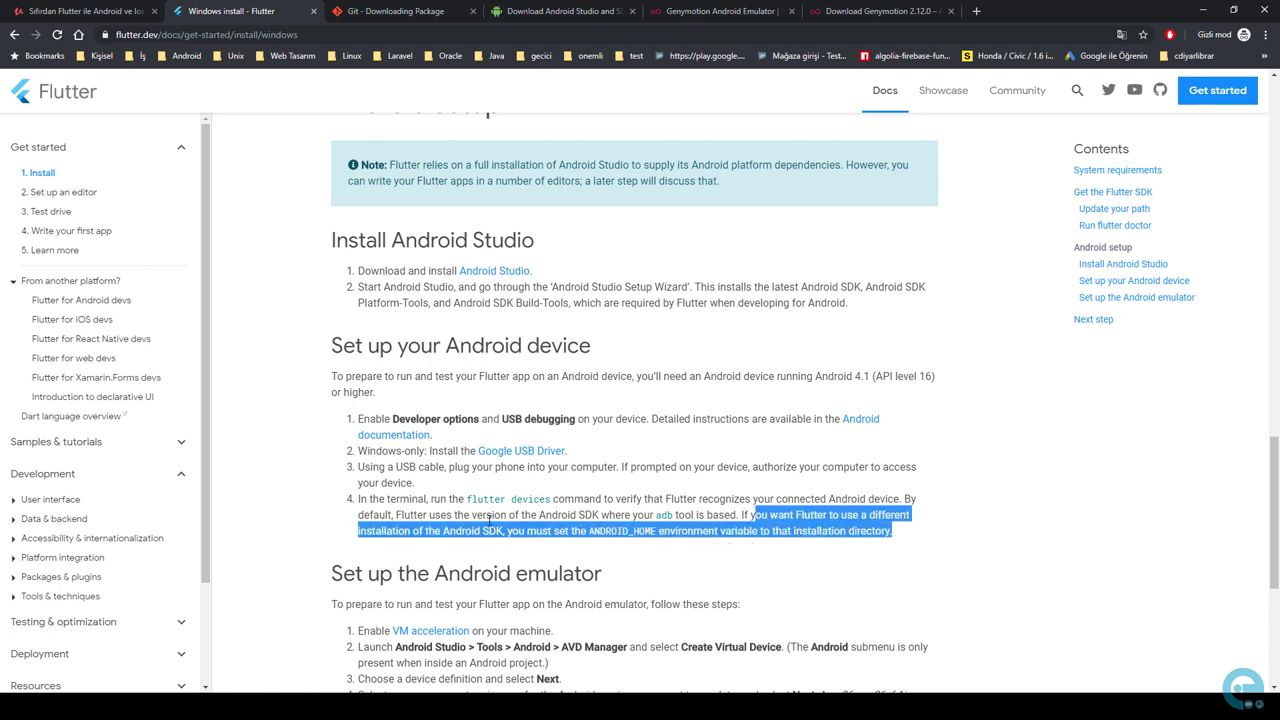
{"action": "left_click", "coordinate": [443, 530]}
{"action": "left_click_drag", "start_coordinate": [428, 530], "coordinate": [510, 534]}
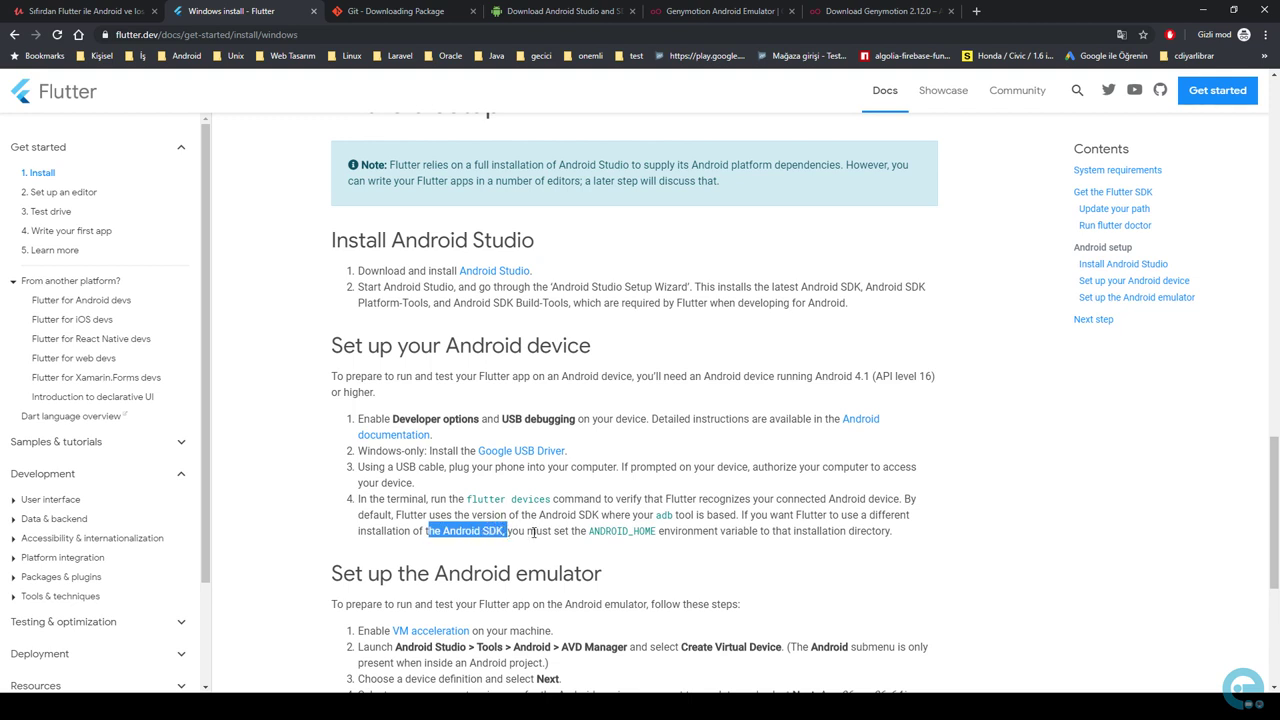
- Copy the variable name ANDROID_HOME from the device setup instructions in the Flutter guide
{"action": "left_click", "coordinate": [533, 531]}
{"action": "left_click_drag", "start_coordinate": [590, 531], "coordinate": [655, 532]}
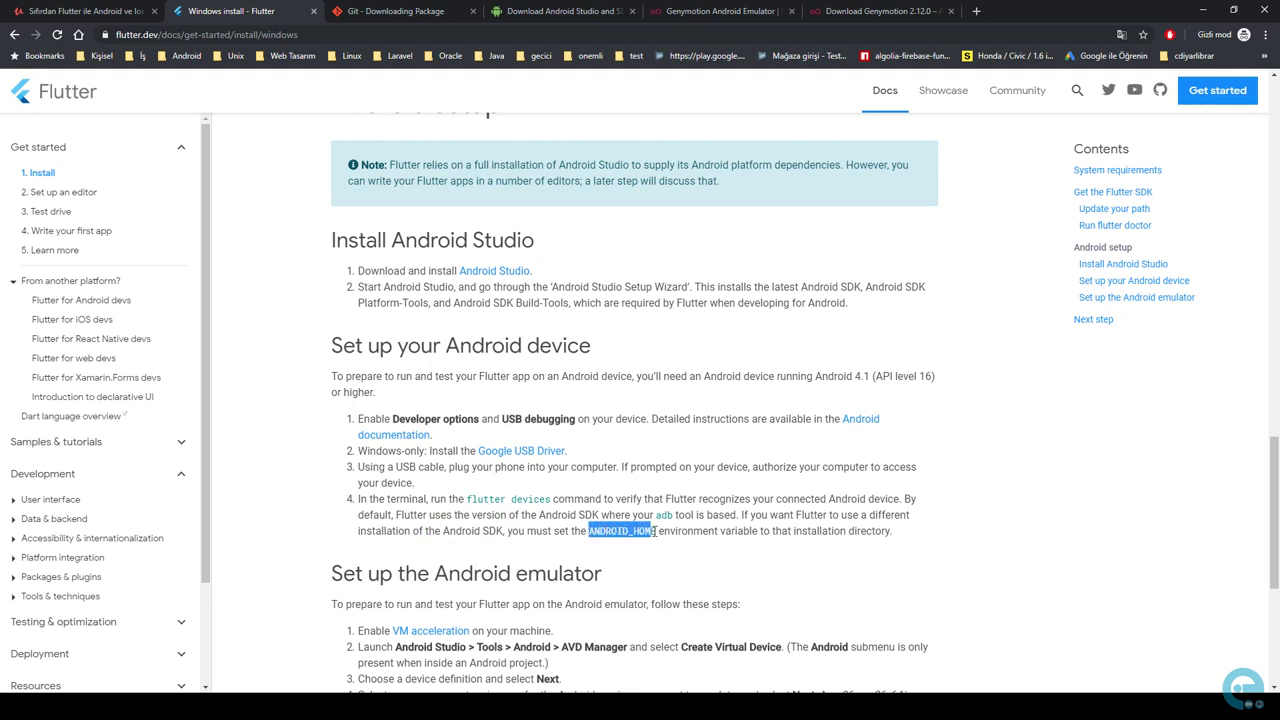
{"action": "right_click", "coordinate": [626, 531]}
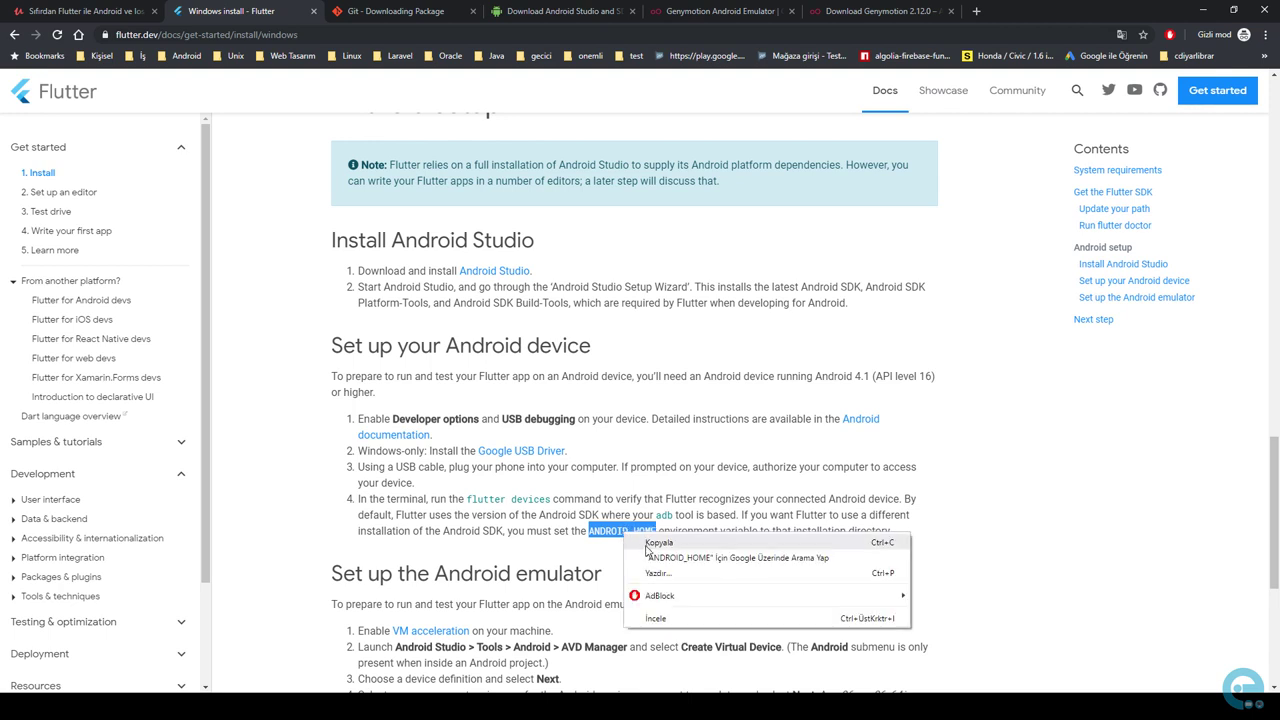
{"action": "left_click", "coordinate": [630, 547]}
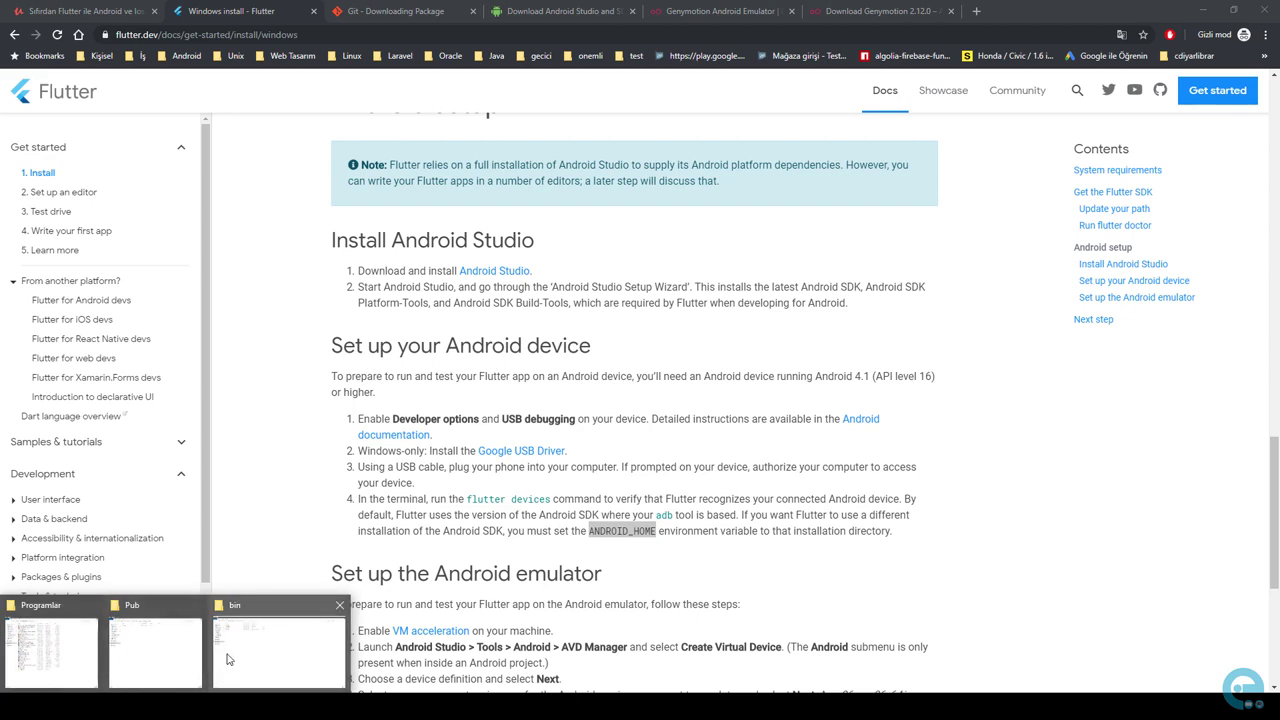
- Open the Windows Environment Variables settings through This PC's properties and the advanced system settings
{"action": "left_click", "coordinate": [234, 652]}
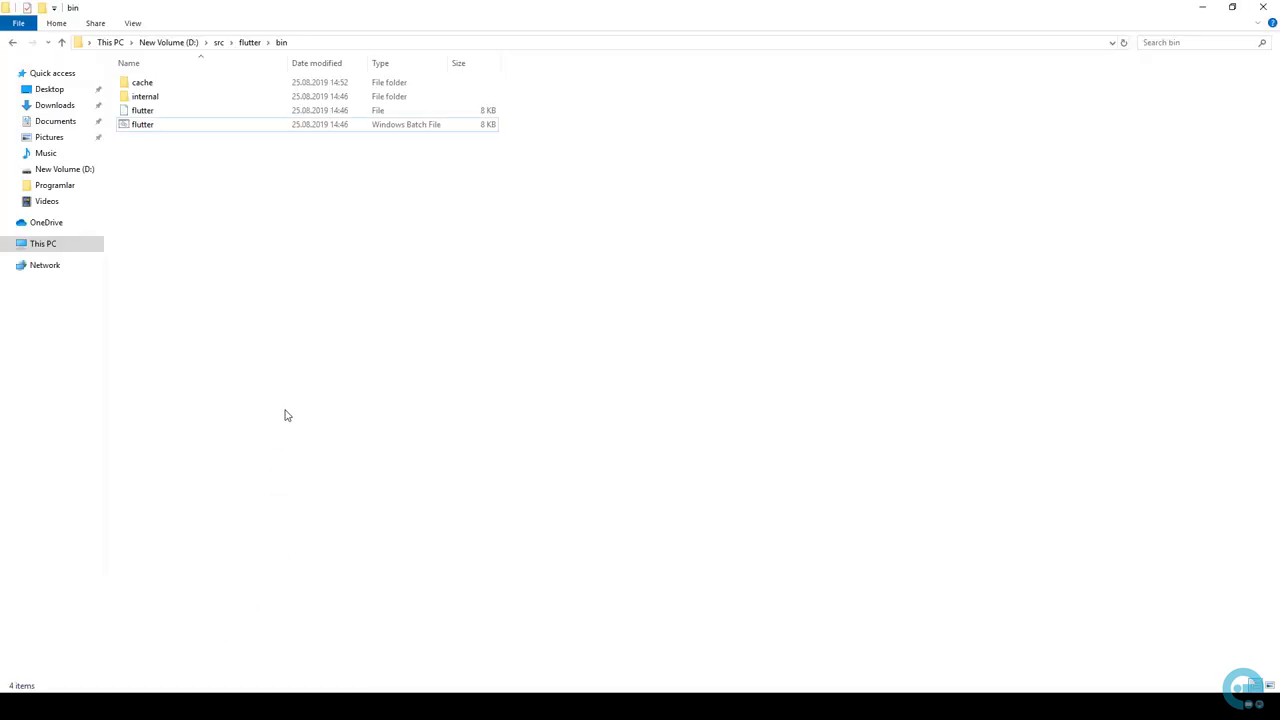
{"action": "right_click", "coordinate": [51, 244]}
{"action": "left_click", "coordinate": [93, 419]}
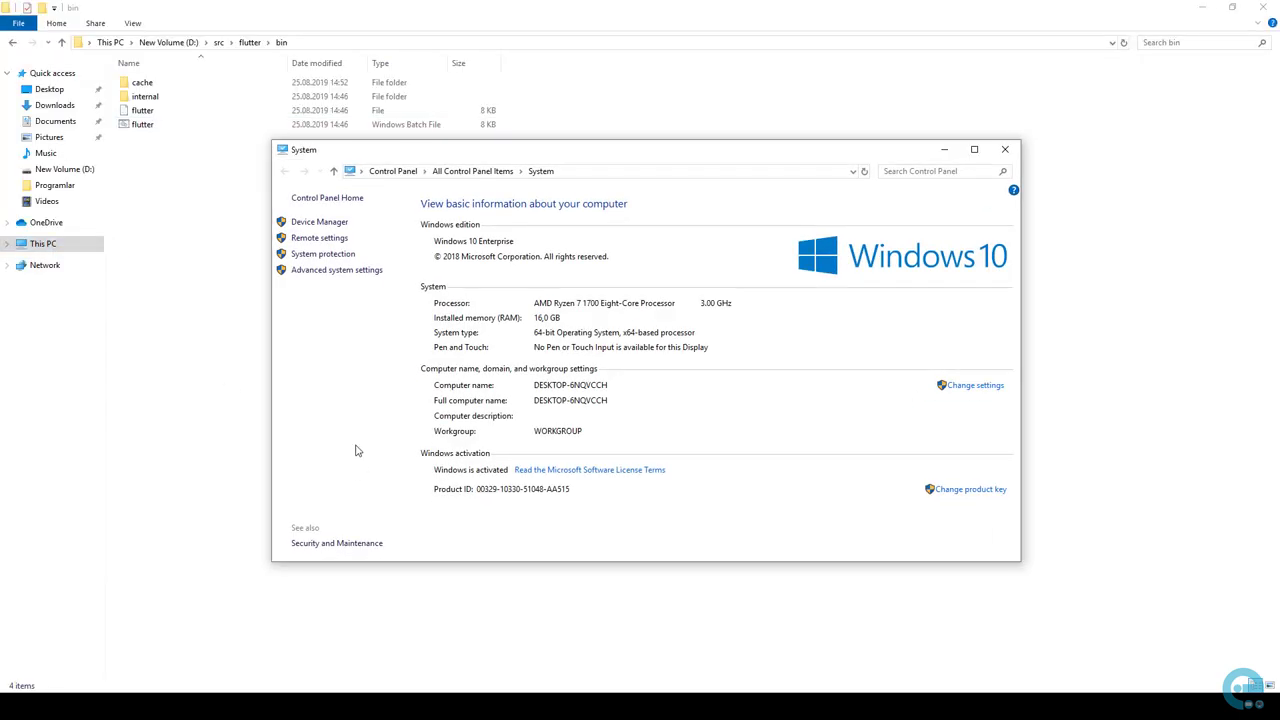
{"action": "left_click", "coordinate": [338, 270]}
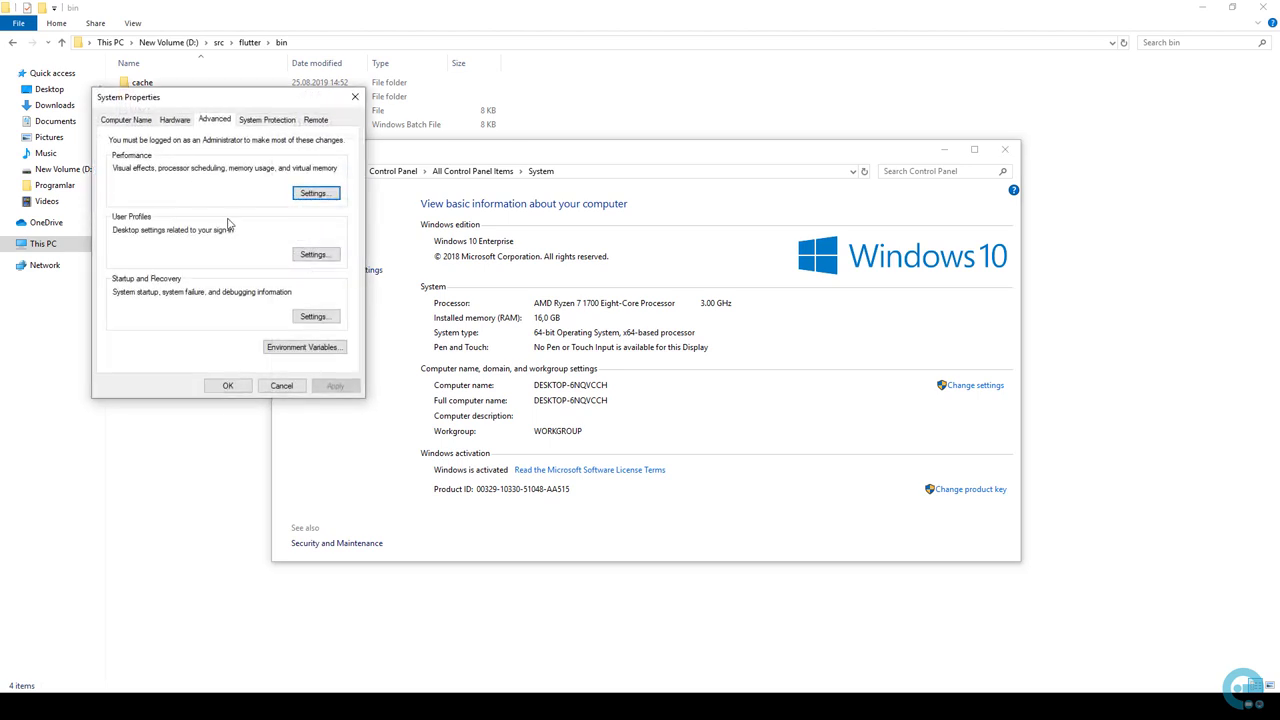
{"action": "left_click", "coordinate": [290, 346]}
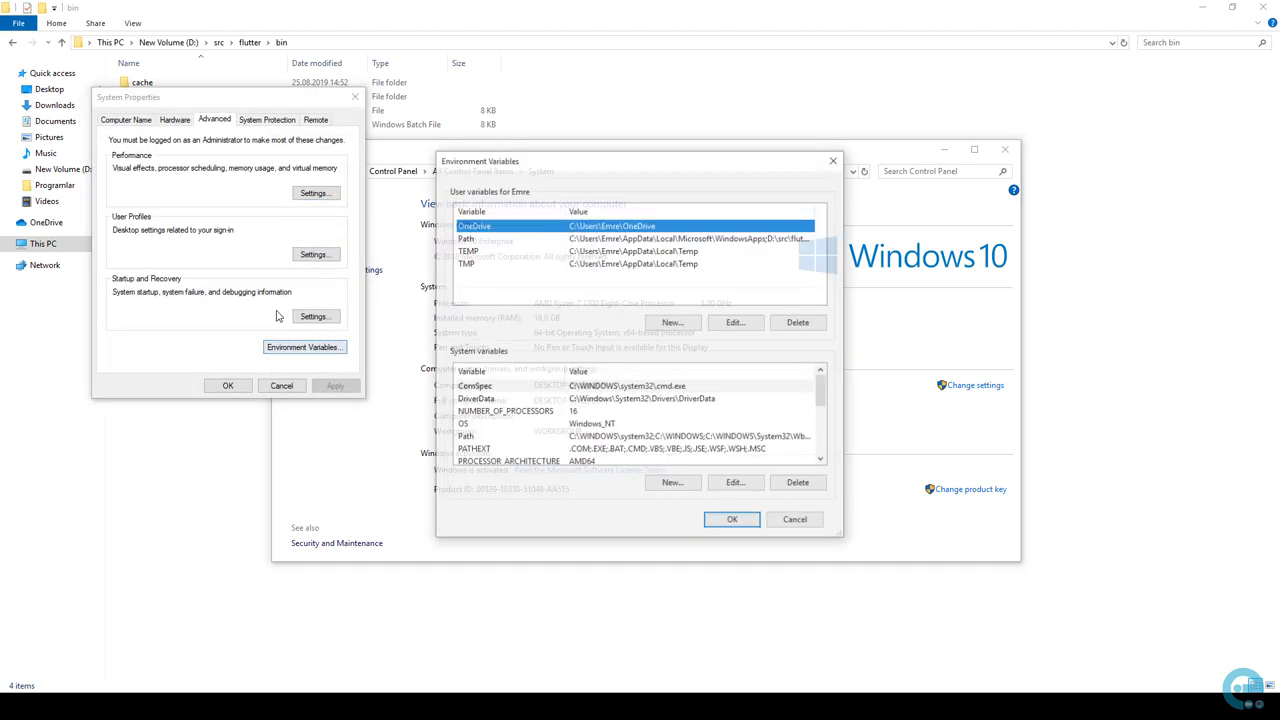
- Create a user variable named ANDROID_HOME with the sdk folder's path, D:\sdk, as its value
{"action": "left_click", "coordinate": [672, 322]}
{"action": "key", "text": "ctrl+v"}
{"action": "left_click", "coordinate": [552, 353]}
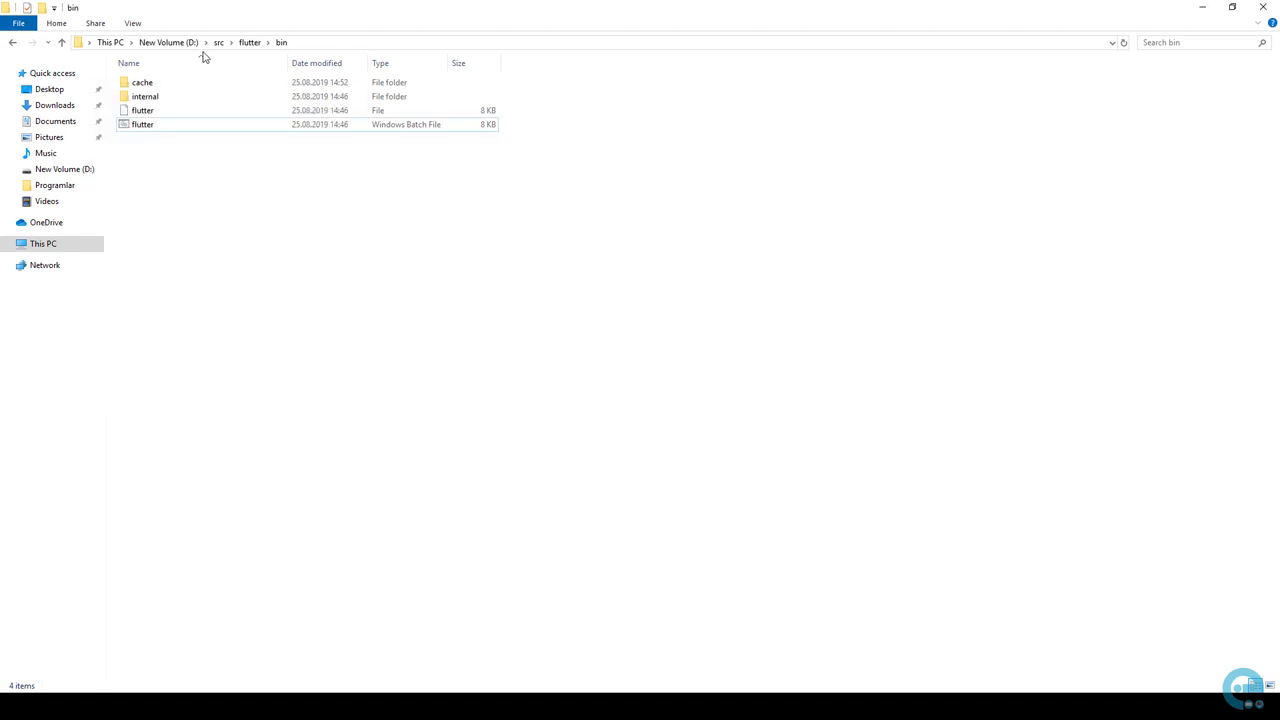
{"action": "left_click", "coordinate": [168, 42]}
{"action": "double_click", "coordinate": [158, 251]}
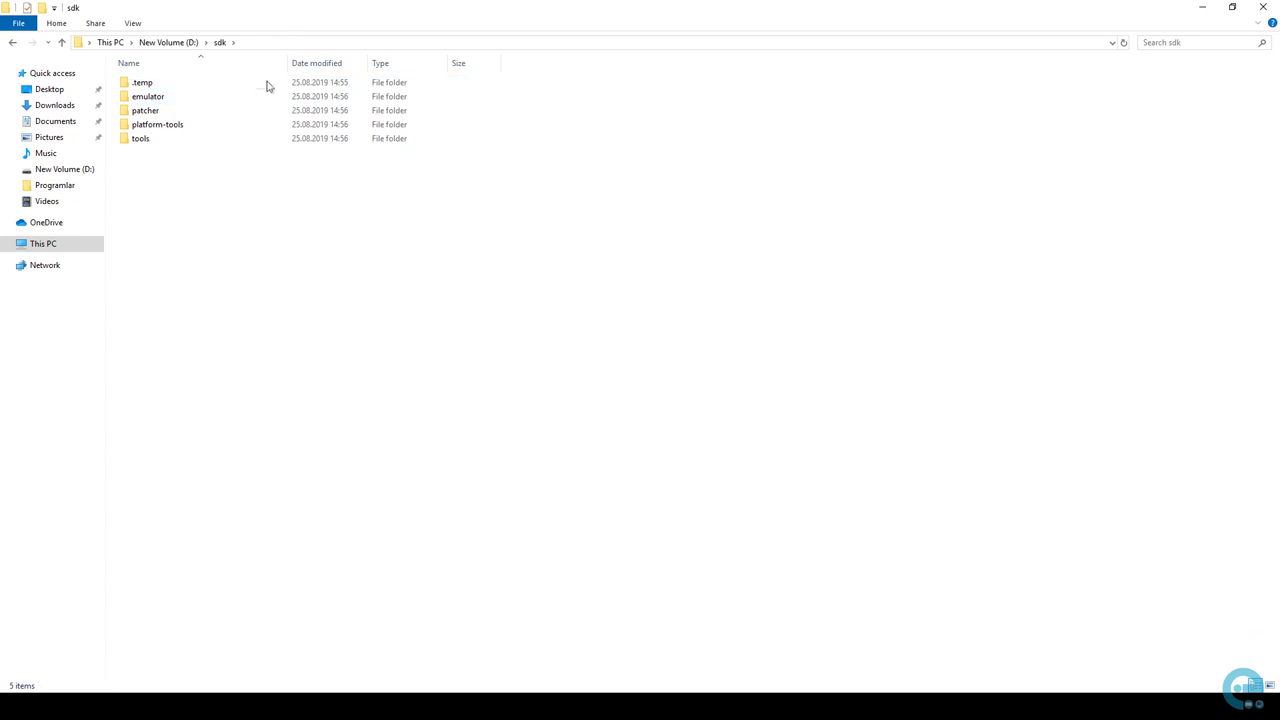
{"action": "left_click", "coordinate": [297, 43]}
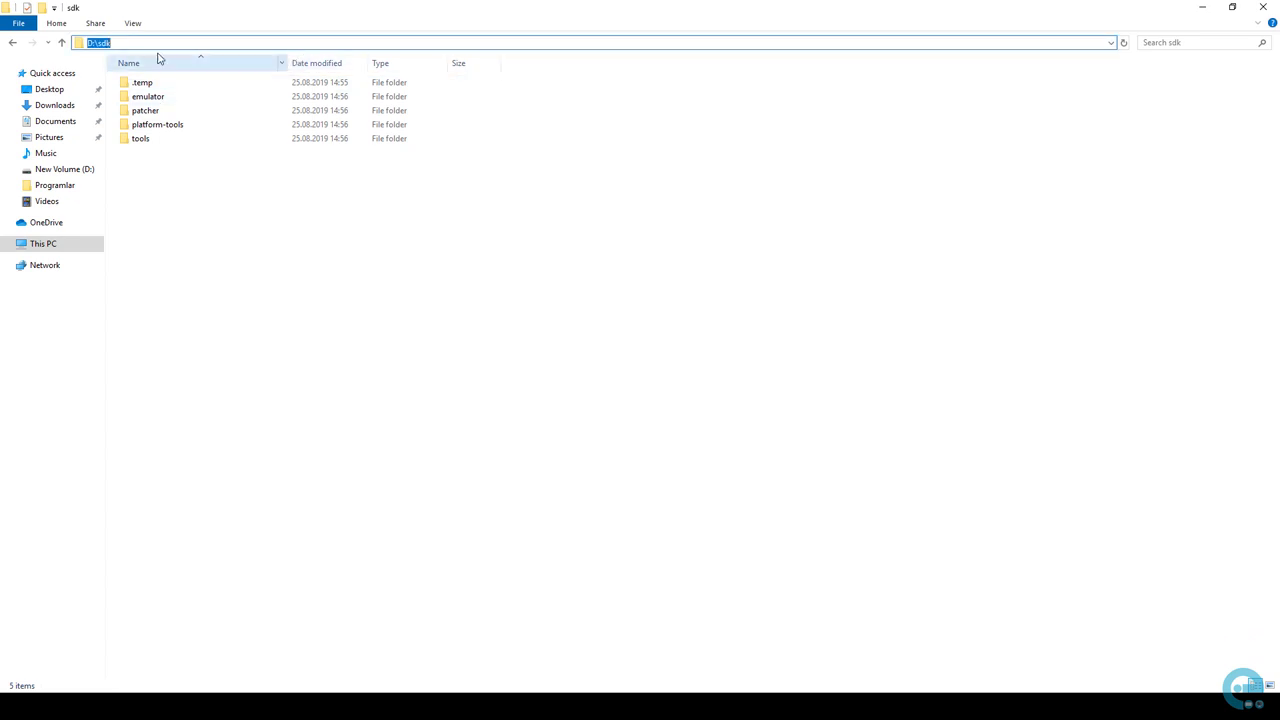
{"action": "left_click", "coordinate": [1192, 12]}
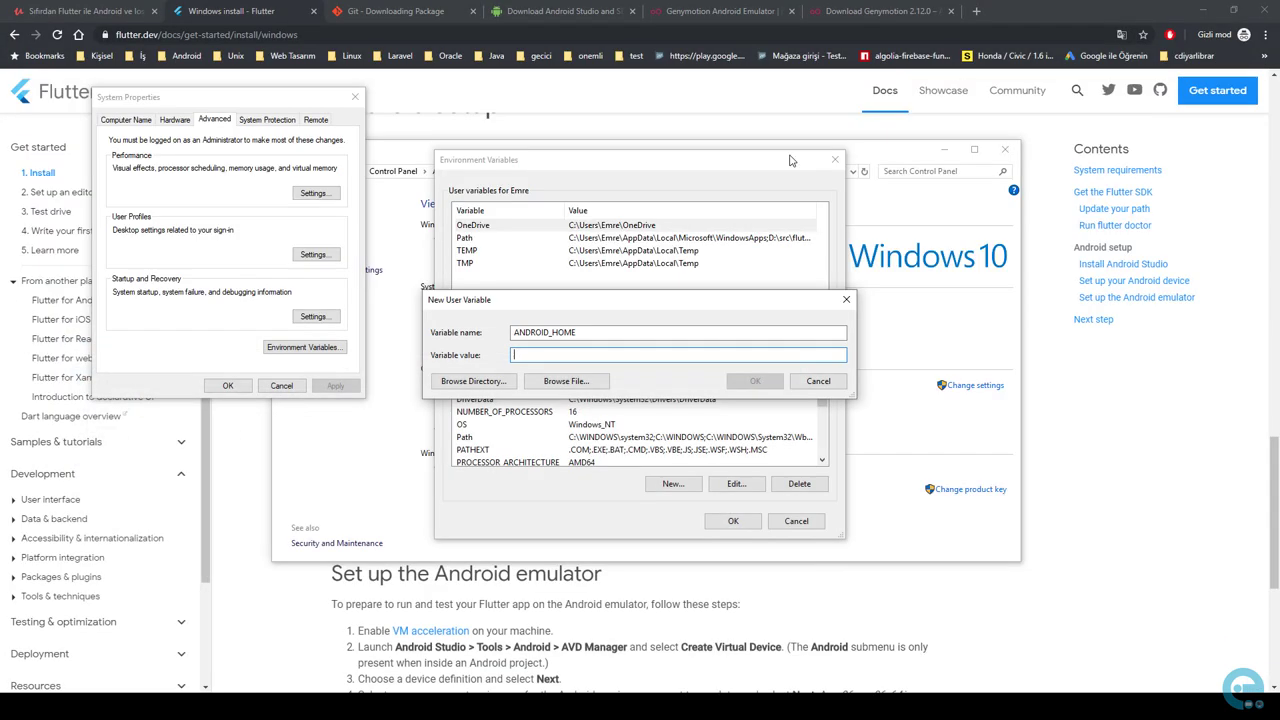
{"action": "key", "text": "Tab"}
{"action": "key", "text": "ctrl+v"}
{"action": "left_click", "coordinate": [753, 383]}
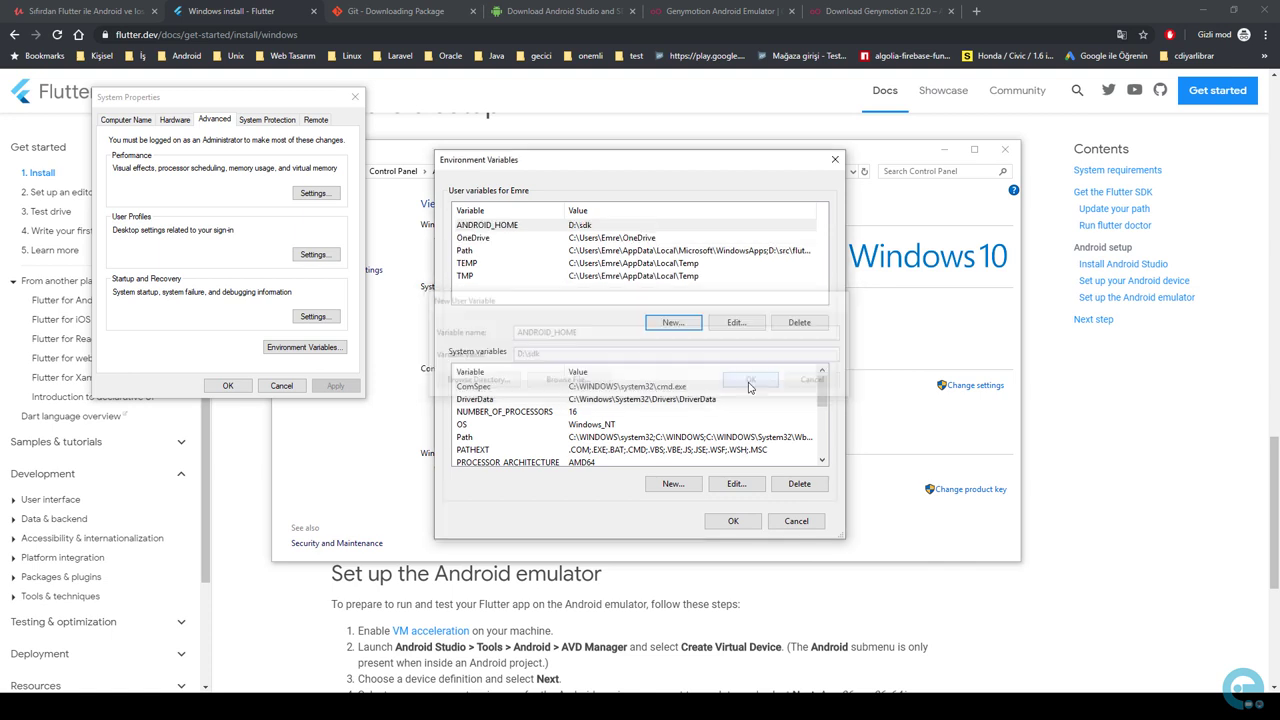
- Create a system variable named ANDROID_HOME with the value D:\sdk and save the environment variable changes
{"action": "left_click", "coordinate": [672, 484]}
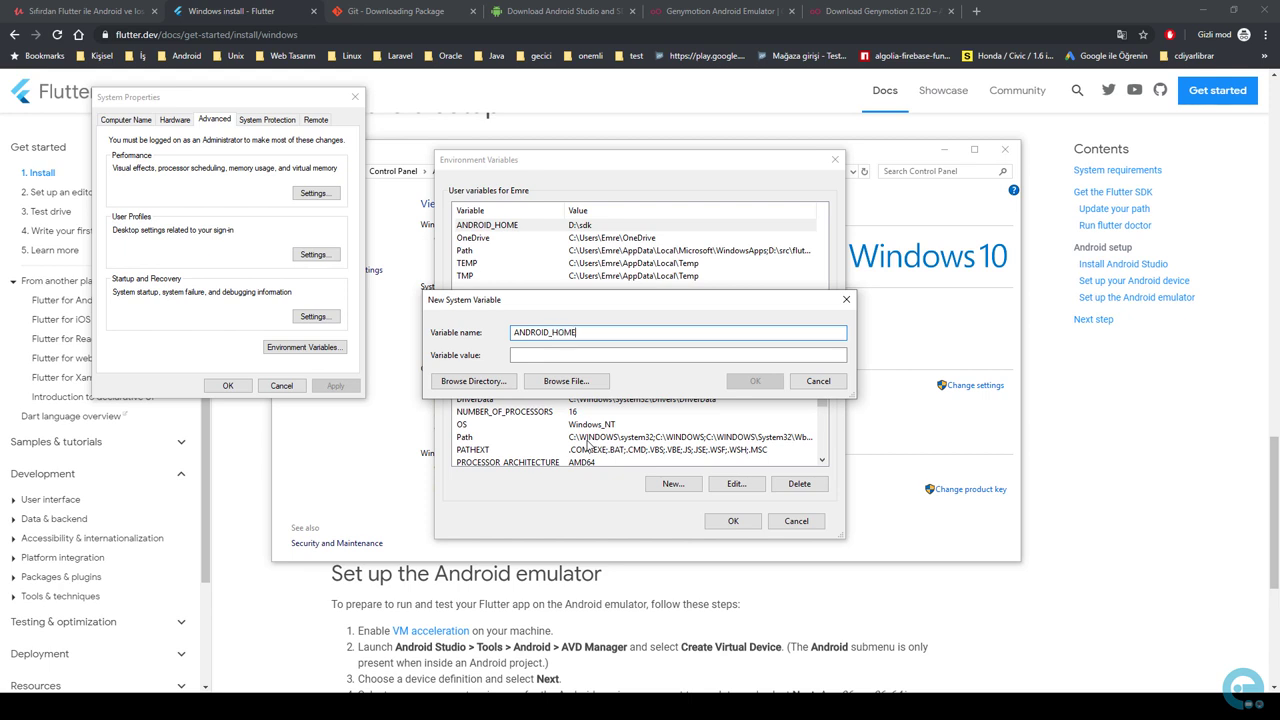
{"action": "key", "text": "Tab"}
{"action": "key", "text": "ctrl+v"}
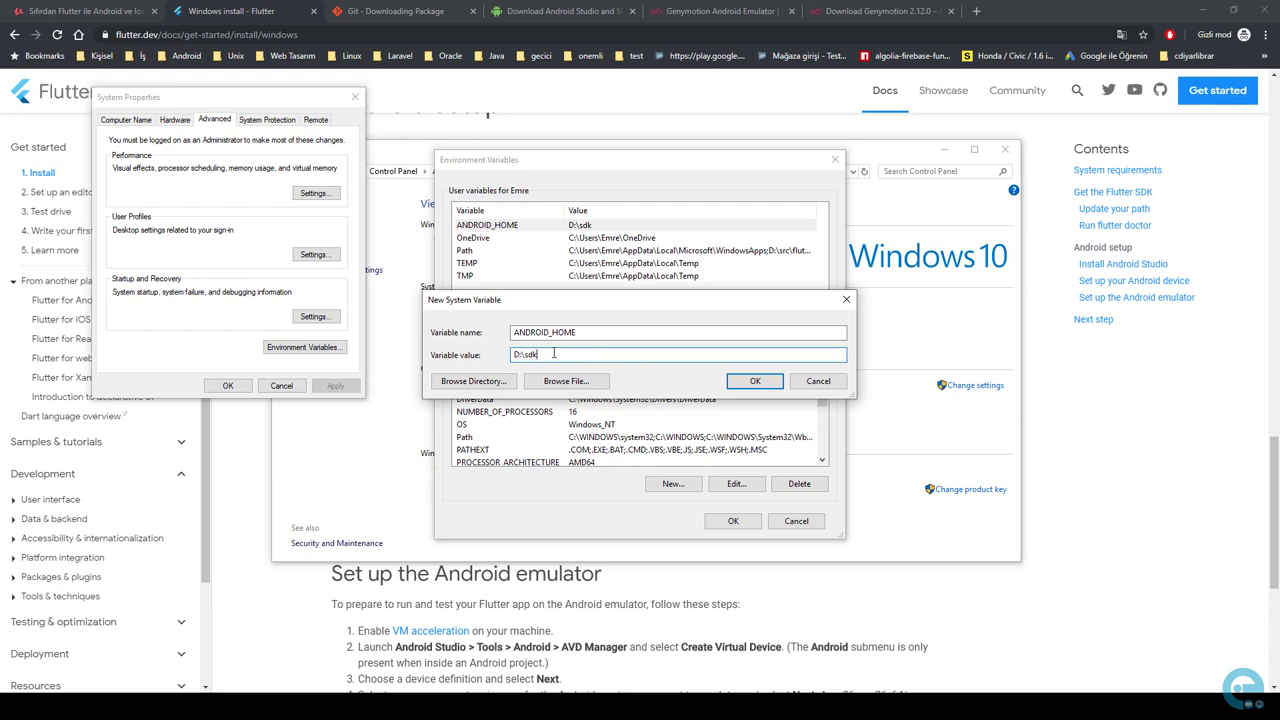
{"action": "left_click_drag", "start_coordinate": [553, 353], "coordinate": [502, 353]}
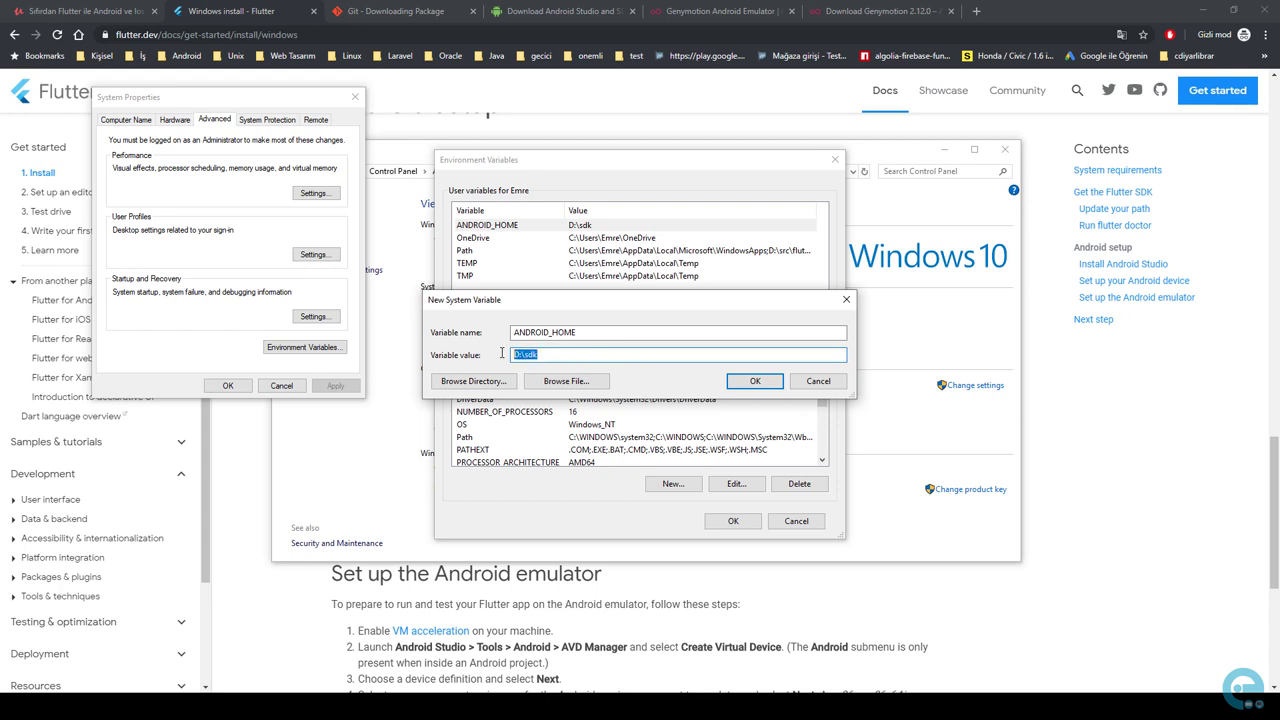
{"action": "left_click", "coordinate": [754, 384]}
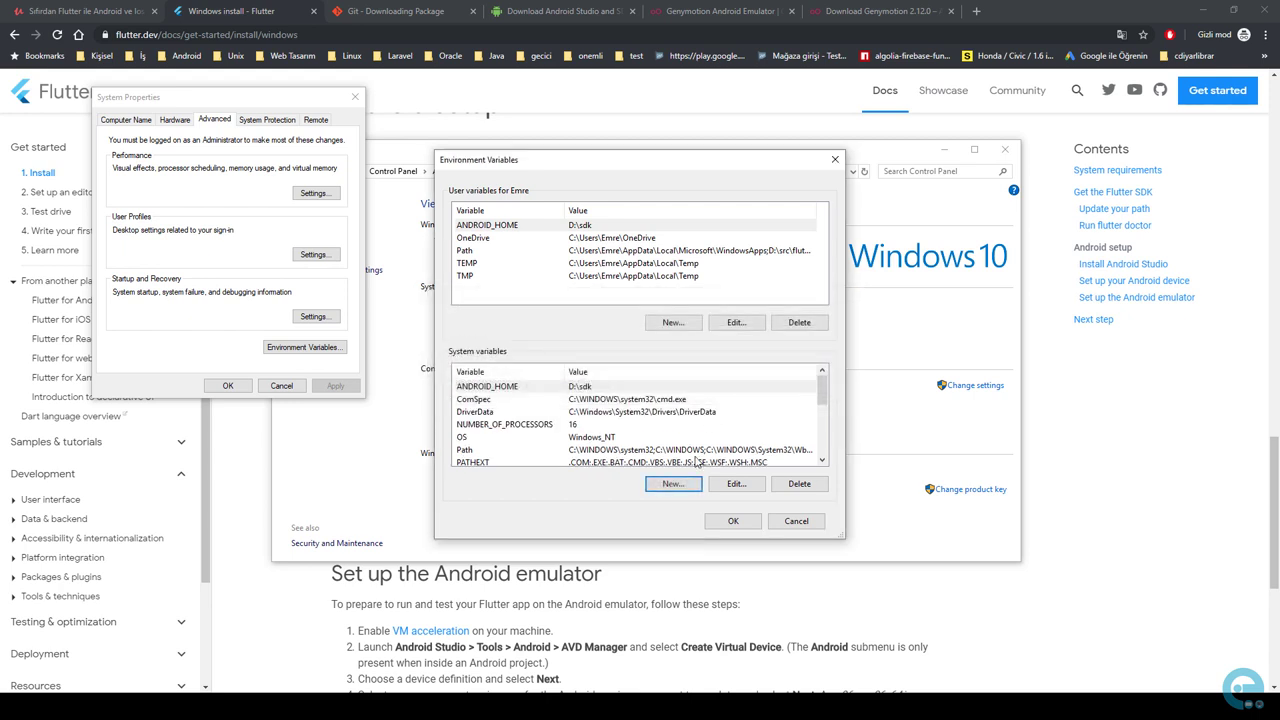
{"action": "left_click", "coordinate": [733, 521]}
{"action": "left_click", "coordinate": [228, 385]}
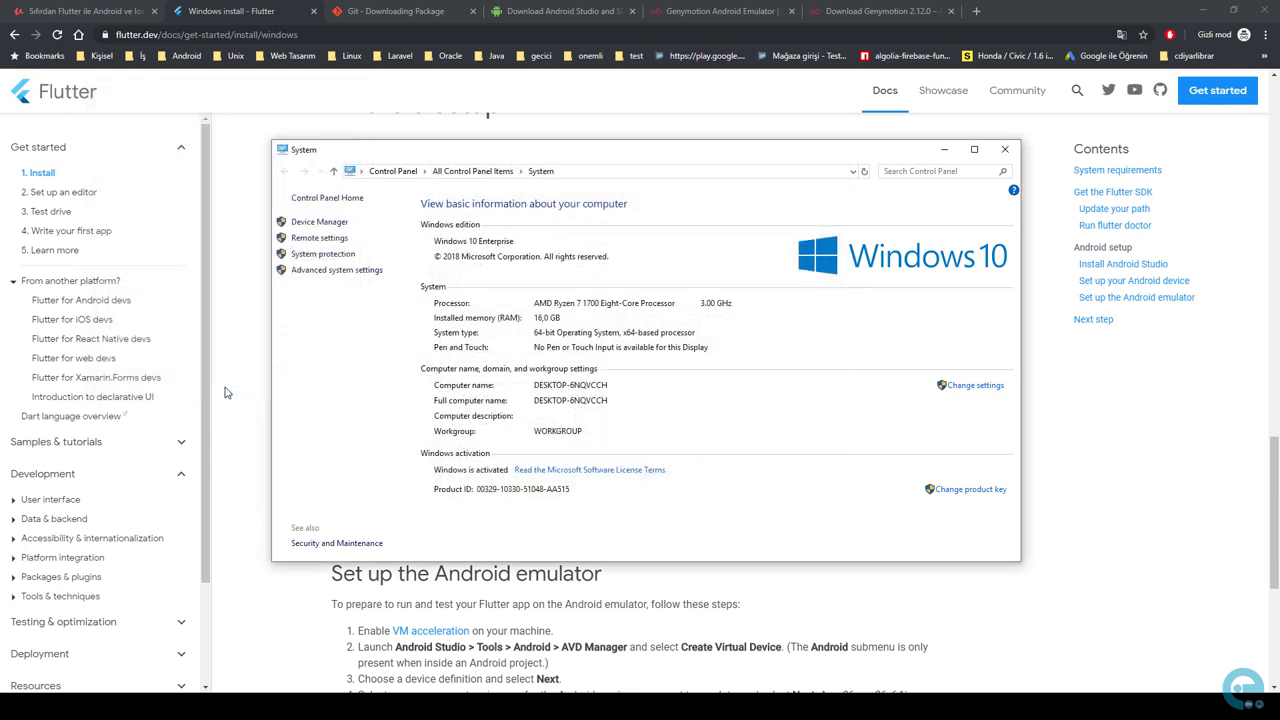
- Go to the Flutter guide's Android emulator section and check the CPU's virtualization status in Task Manager
{"action": "left_click", "coordinate": [260, 465]}
{"action": "scroll", "coordinate": [470, 472], "scroll_direction": "down", "scroll_amount": 1}
{"action": "scroll", "coordinate": [470, 472], "scroll_direction": "down", "scroll_amount": 2}
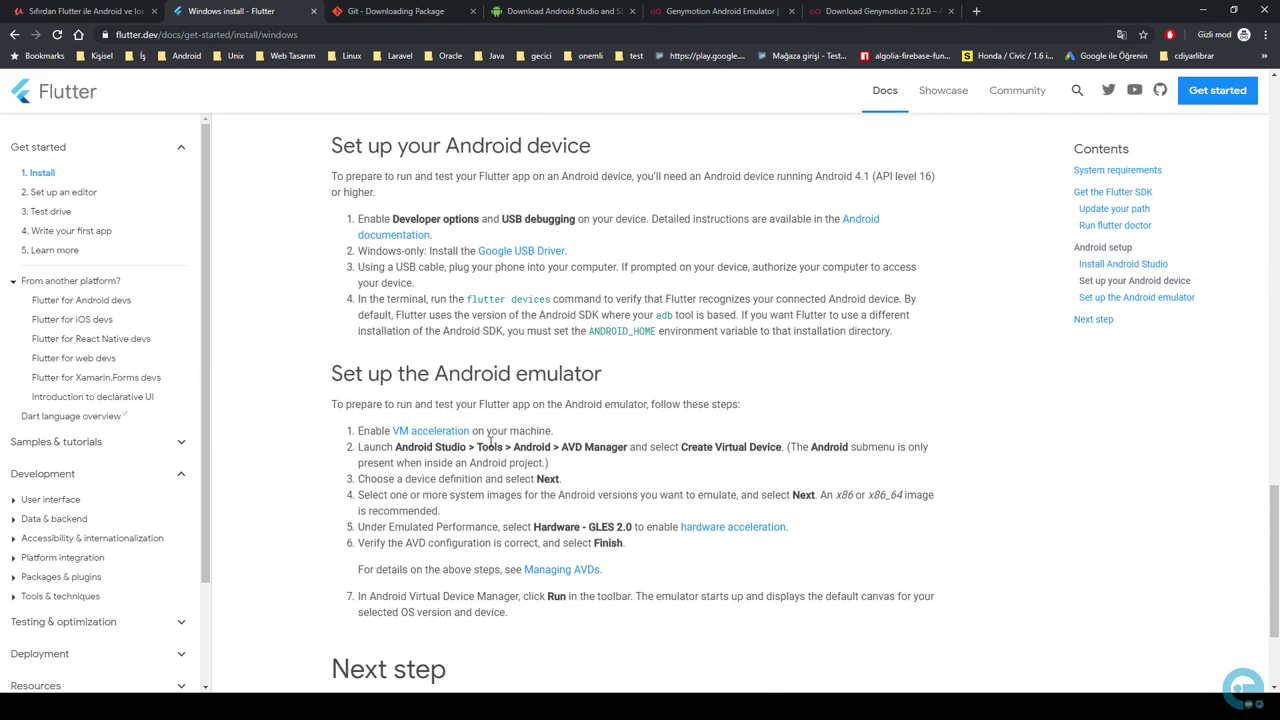
{"action": "left_click_drag", "start_coordinate": [431, 373], "coordinate": [630, 378]}
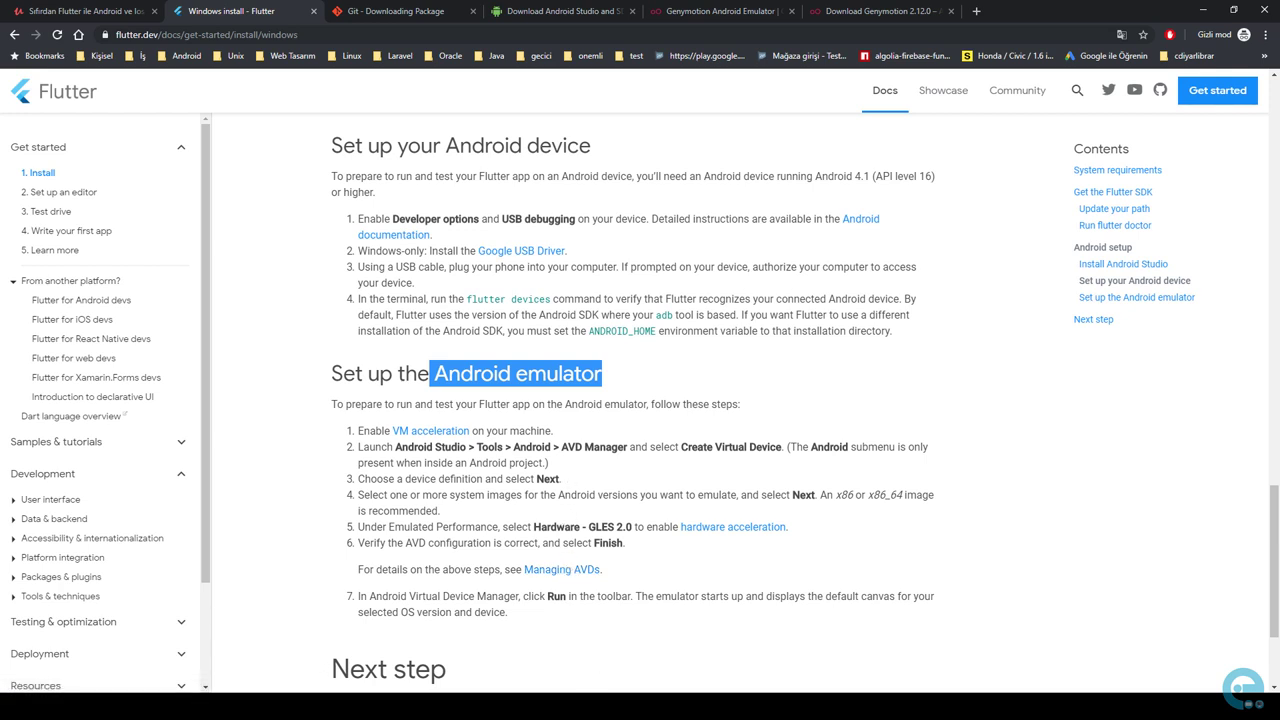
{"action": "right_click", "coordinate": [580, 705]}
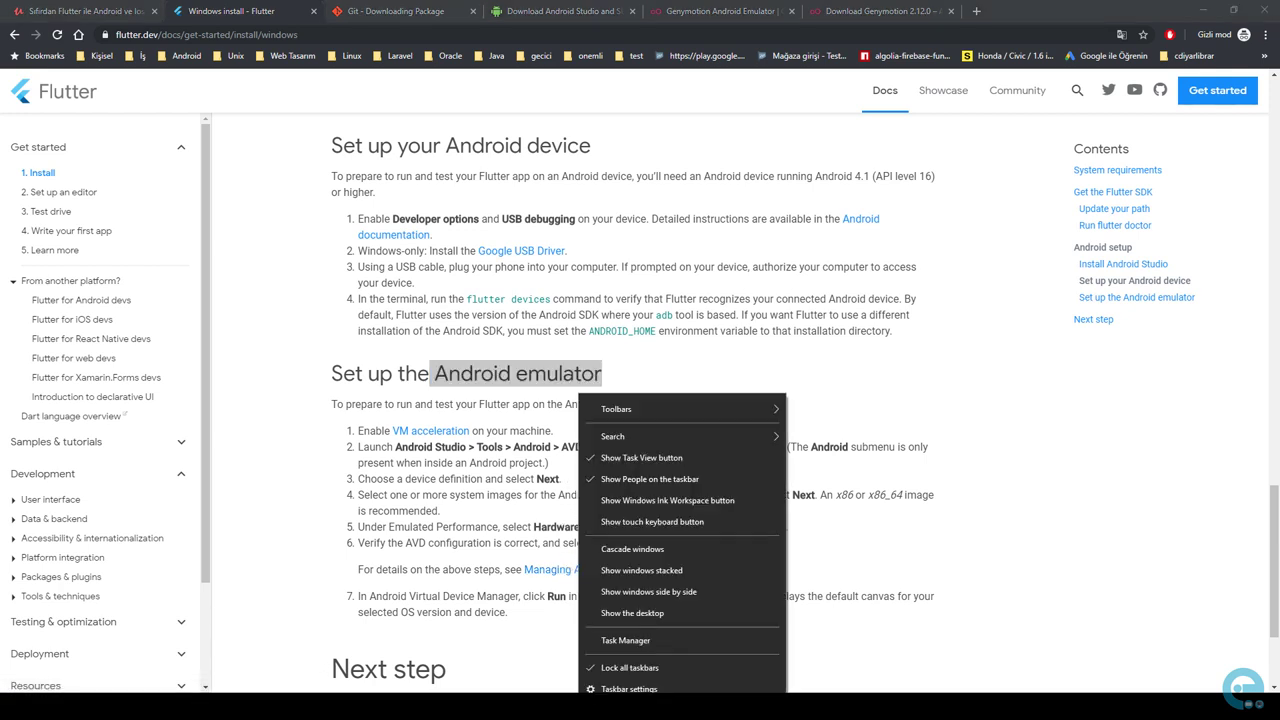
{"action": "left_click", "coordinate": [616, 646]}
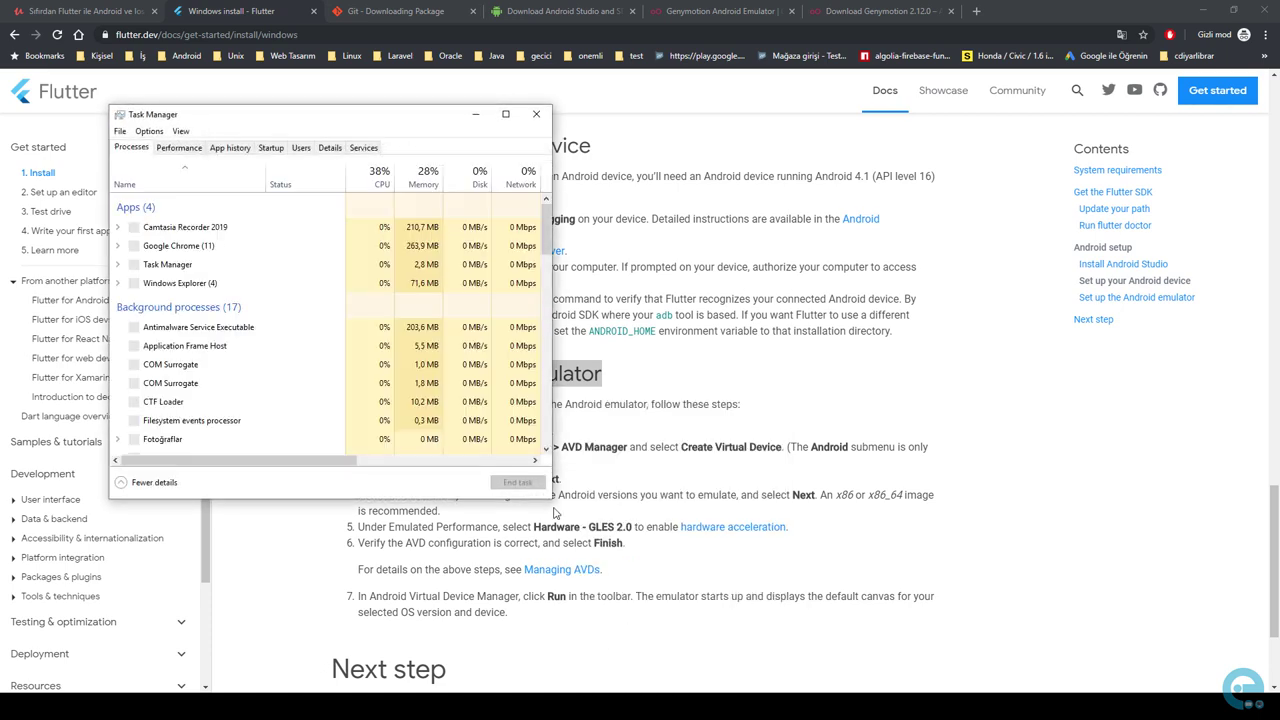
{"action": "left_click", "coordinate": [179, 147]}
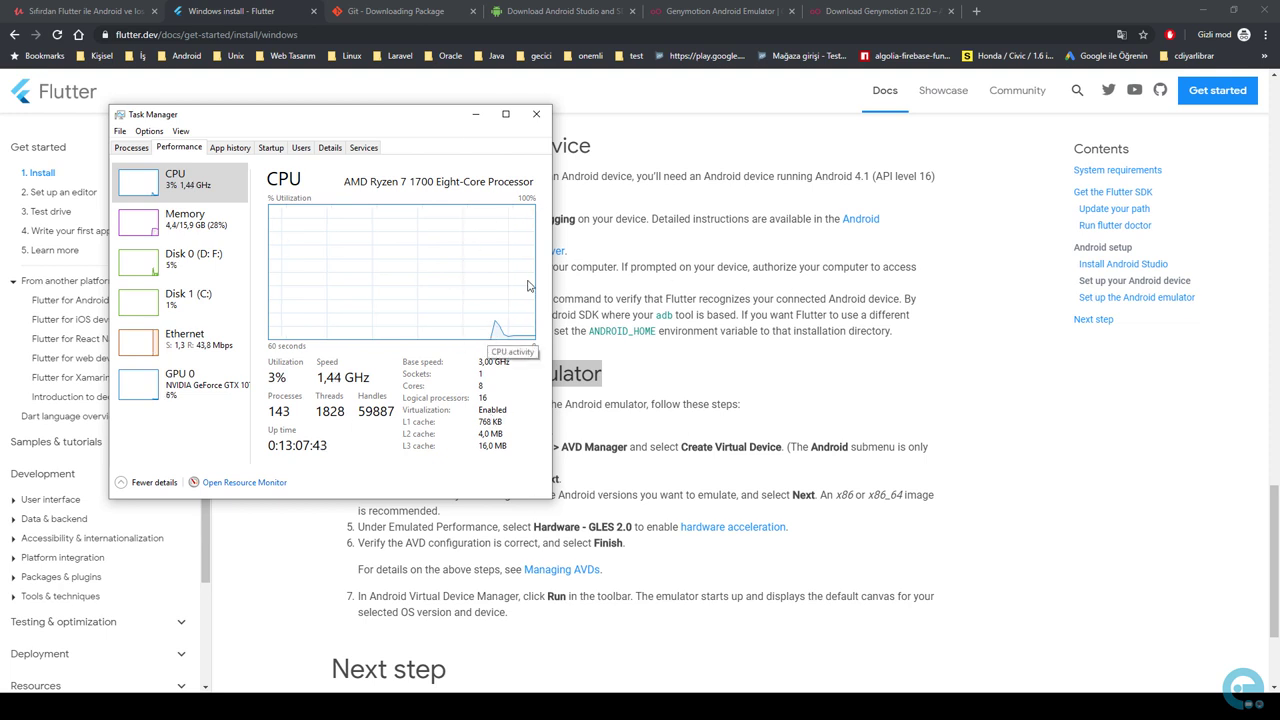
{"action": "left_click", "coordinate": [537, 116]}
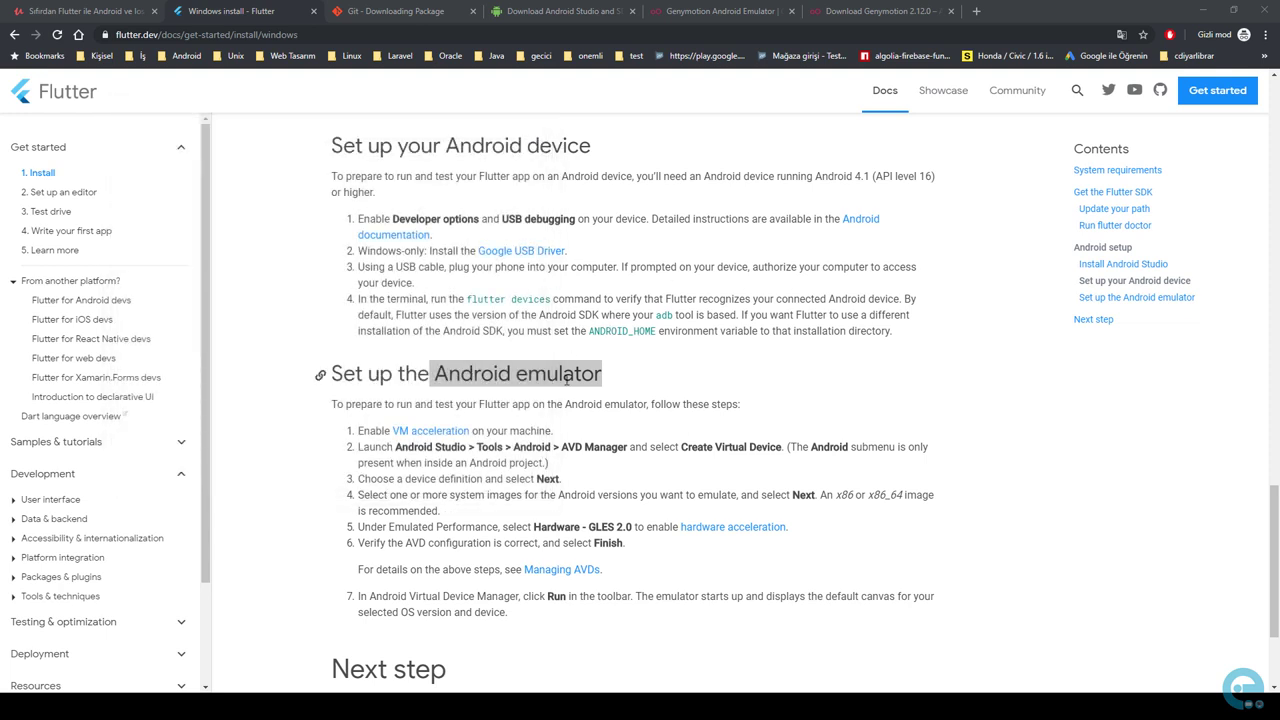
- Read the emulator instructions on creating a virtual device with AVD Manager, through to the Next step section
{"action": "left_click", "coordinate": [572, 462]}
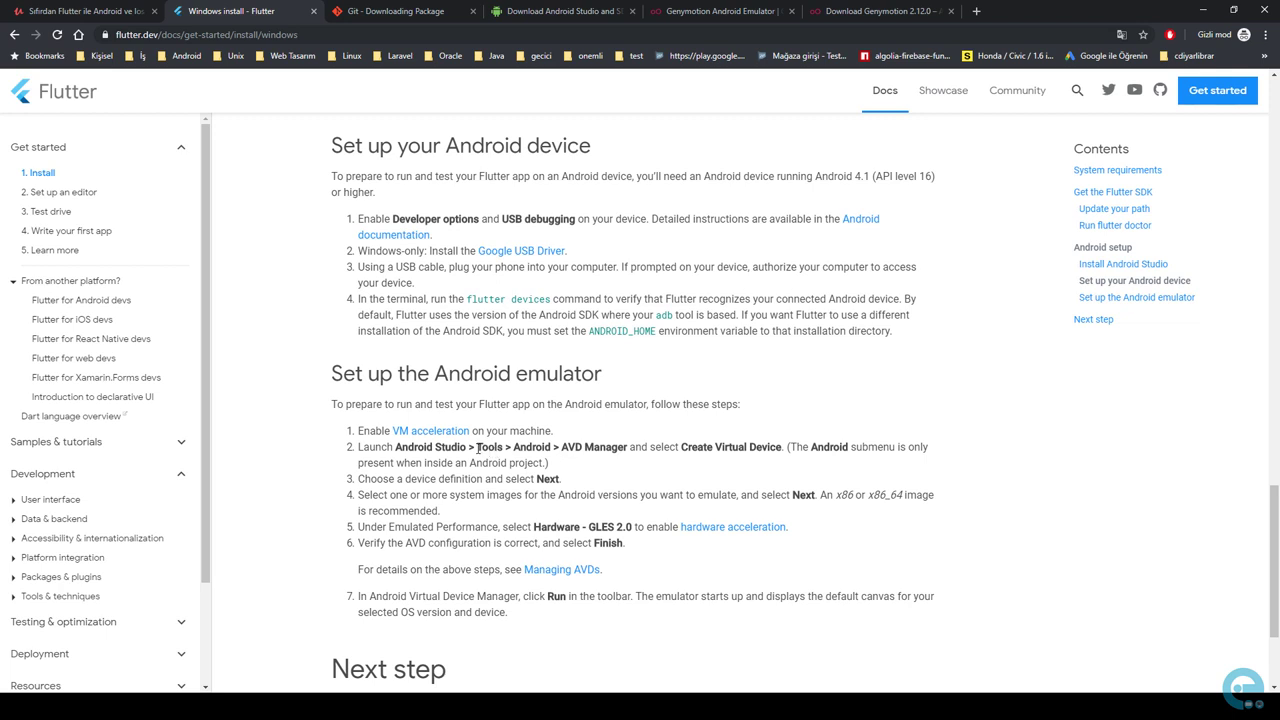
{"action": "left_click_drag", "start_coordinate": [477, 447], "coordinate": [688, 449]}
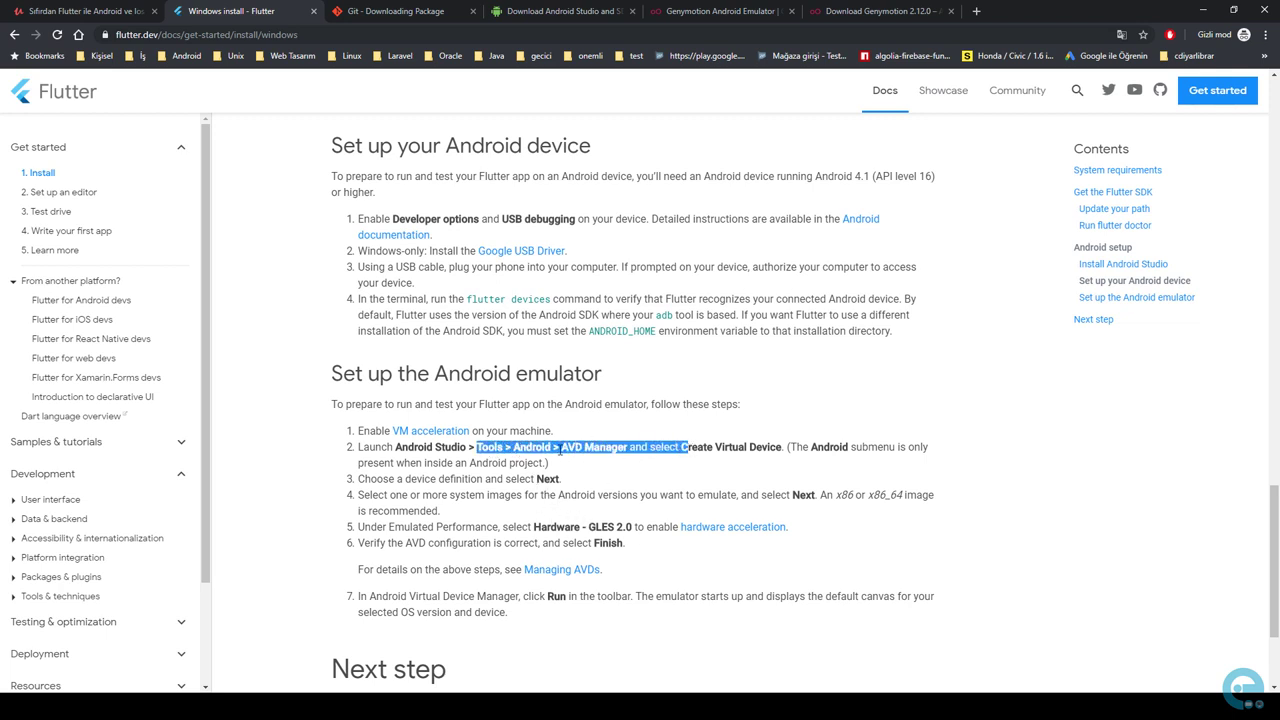
{"action": "scroll", "coordinate": [501, 476], "scroll_direction": "down", "scroll_amount": 3}
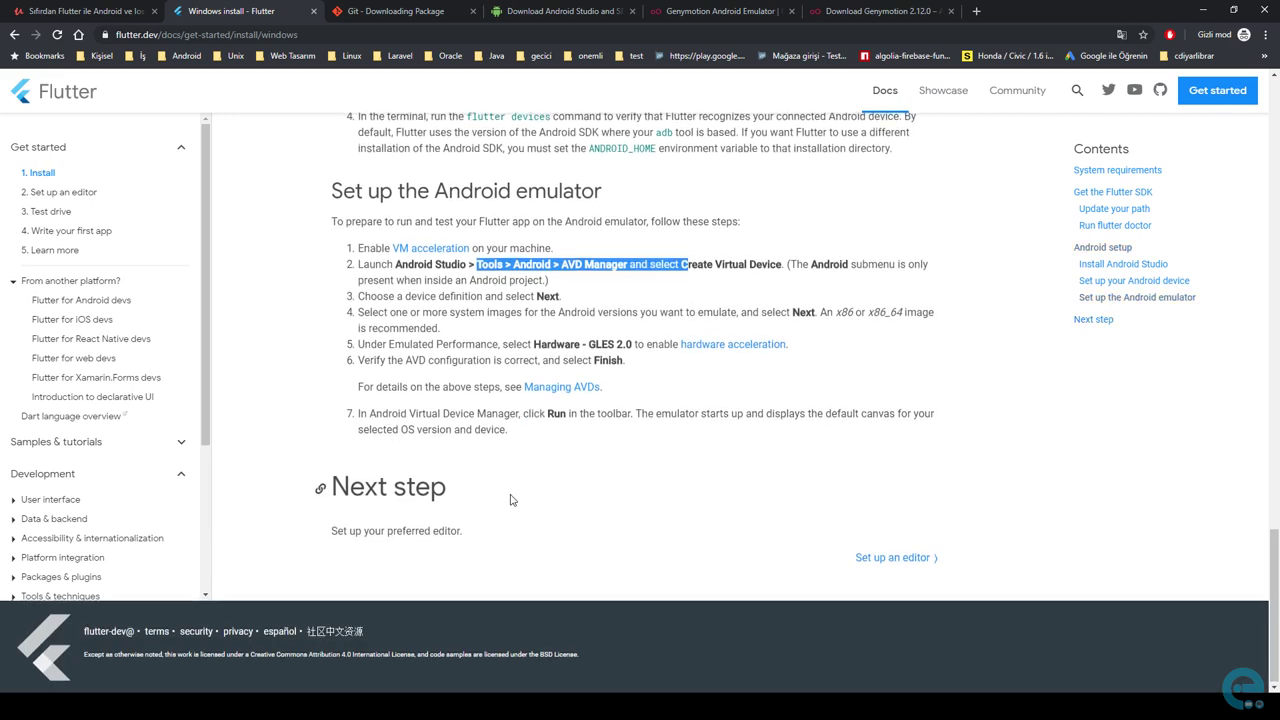
- Close the Git, Android Studio and both Genymotion web pages, keeping the Flutter Windows install guide open
{"action": "scroll", "coordinate": [510, 498], "scroll_direction": "up", "scroll_amount": 4}
{"action": "scroll", "coordinate": [510, 498], "scroll_direction": "up", "scroll_amount": 2}
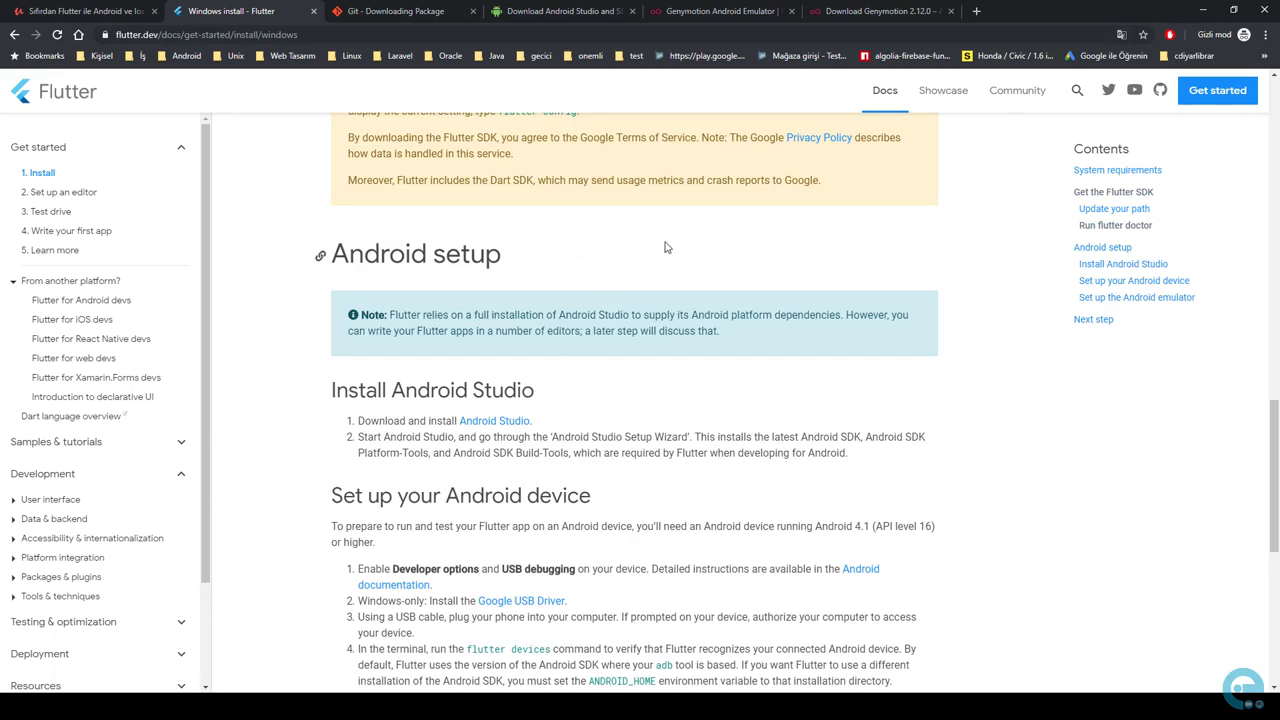
{"action": "left_click", "coordinate": [410, 9]}
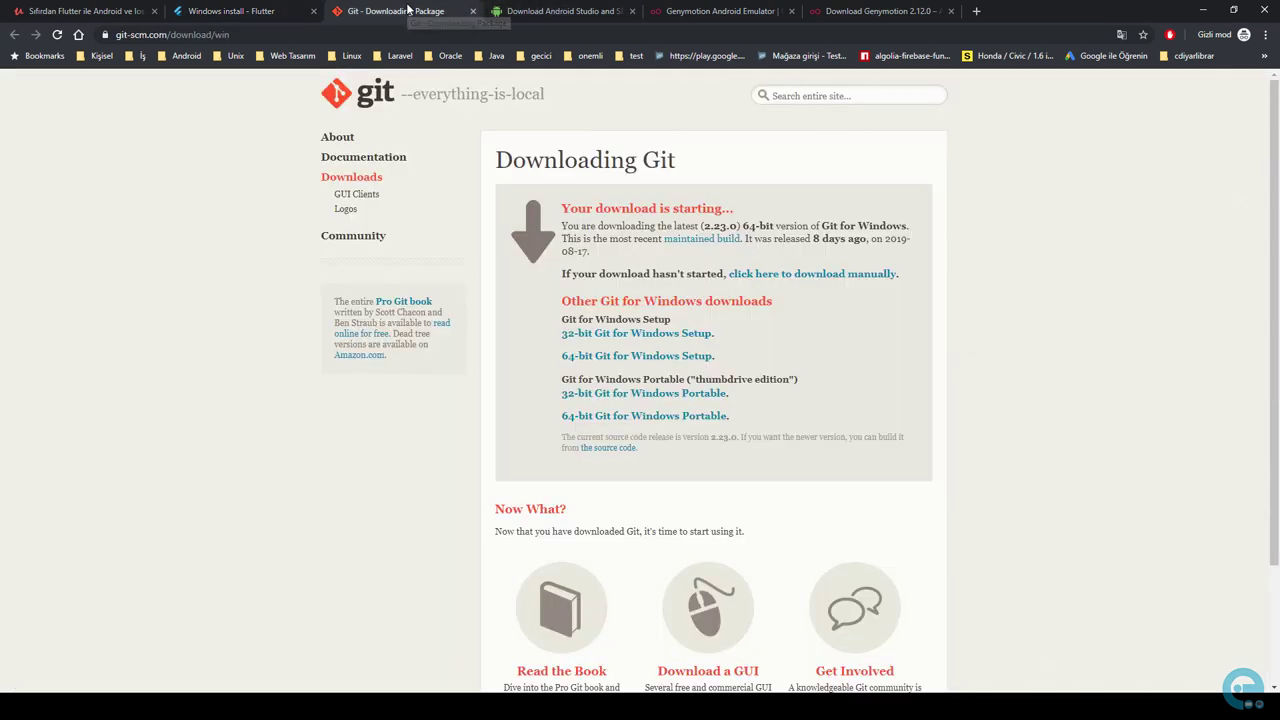
{"action": "middle_click", "coordinate": [408, 9]}
{"action": "middle_click", "coordinate": [408, 9]}
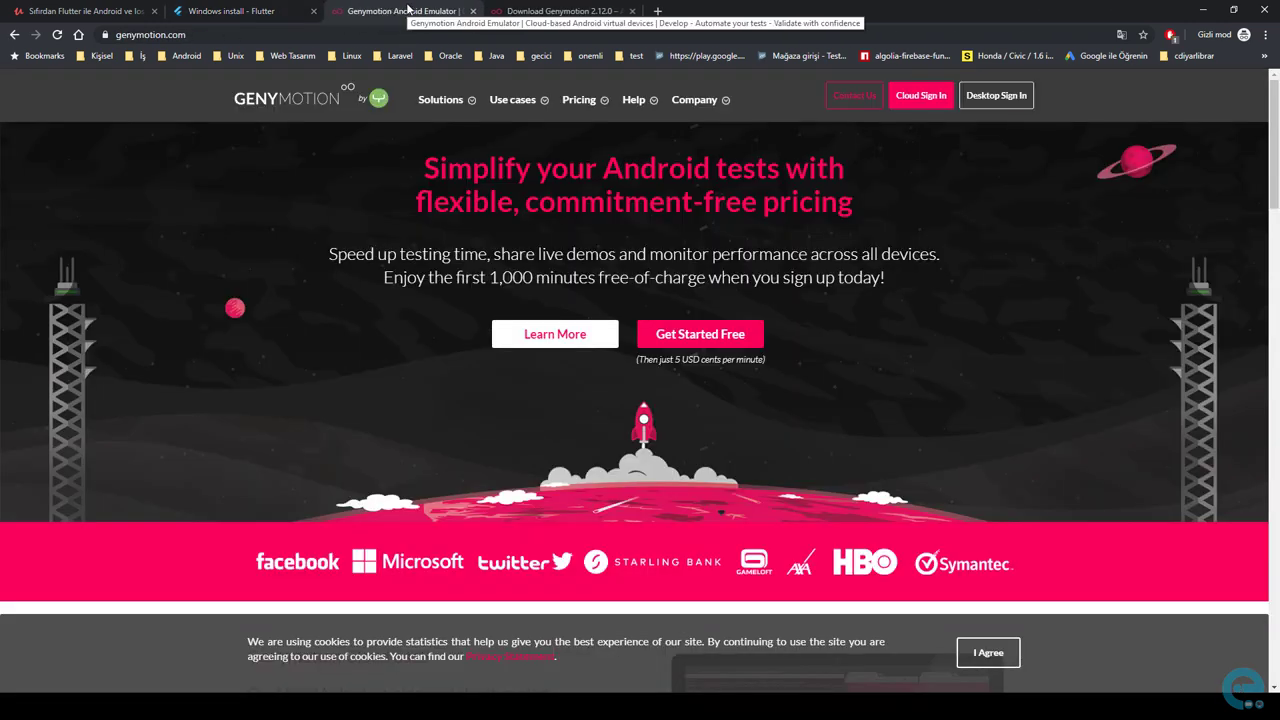
{"action": "middle_click", "coordinate": [408, 9]}
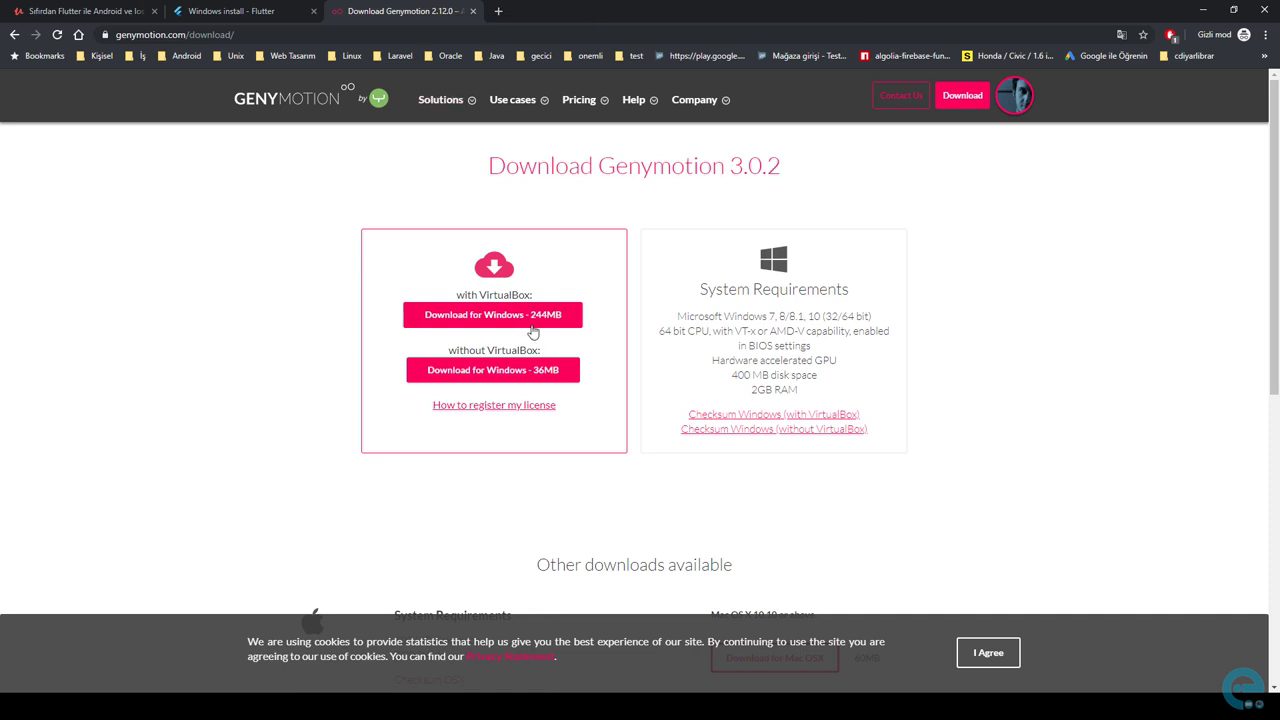
{"action": "middle_click", "coordinate": [402, 12]}
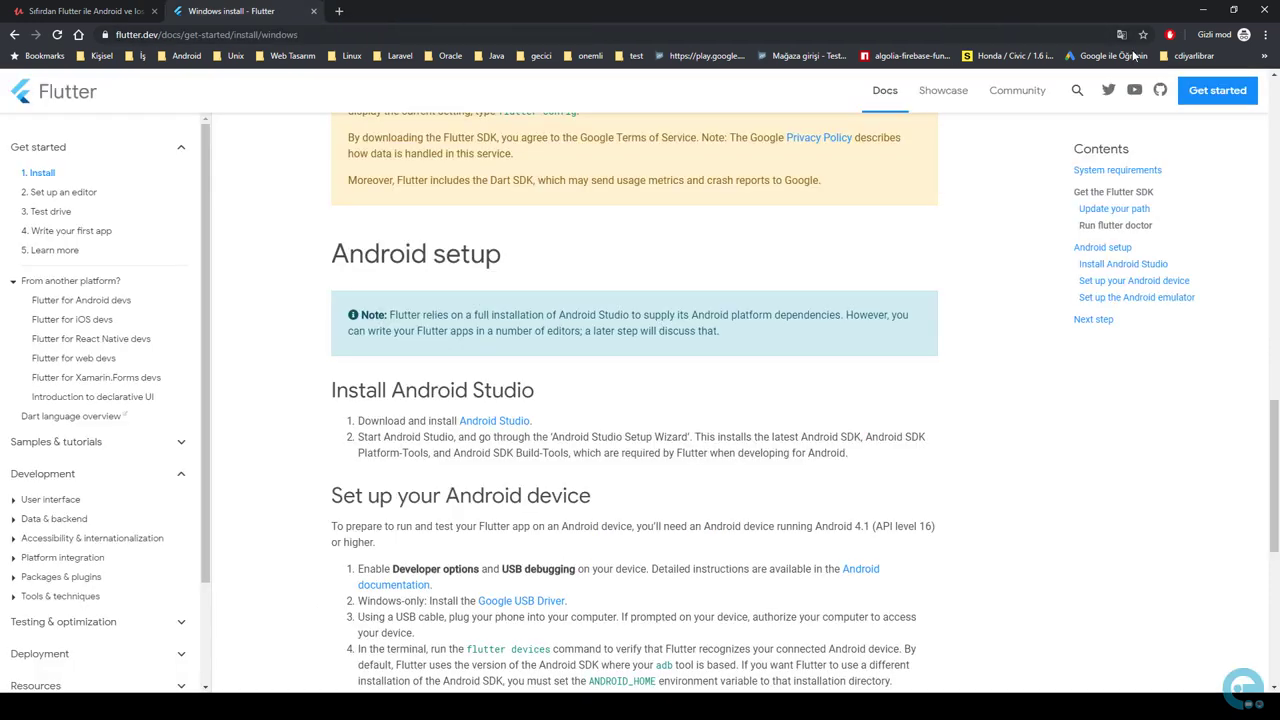
- Minimize the browser, bring the Android Studio Setup Wizard to the front and finish it
{"action": "left_click", "coordinate": [1203, 12]}
{"action": "left_click_drag", "start_coordinate": [481, 151], "coordinate": [634, 112]}
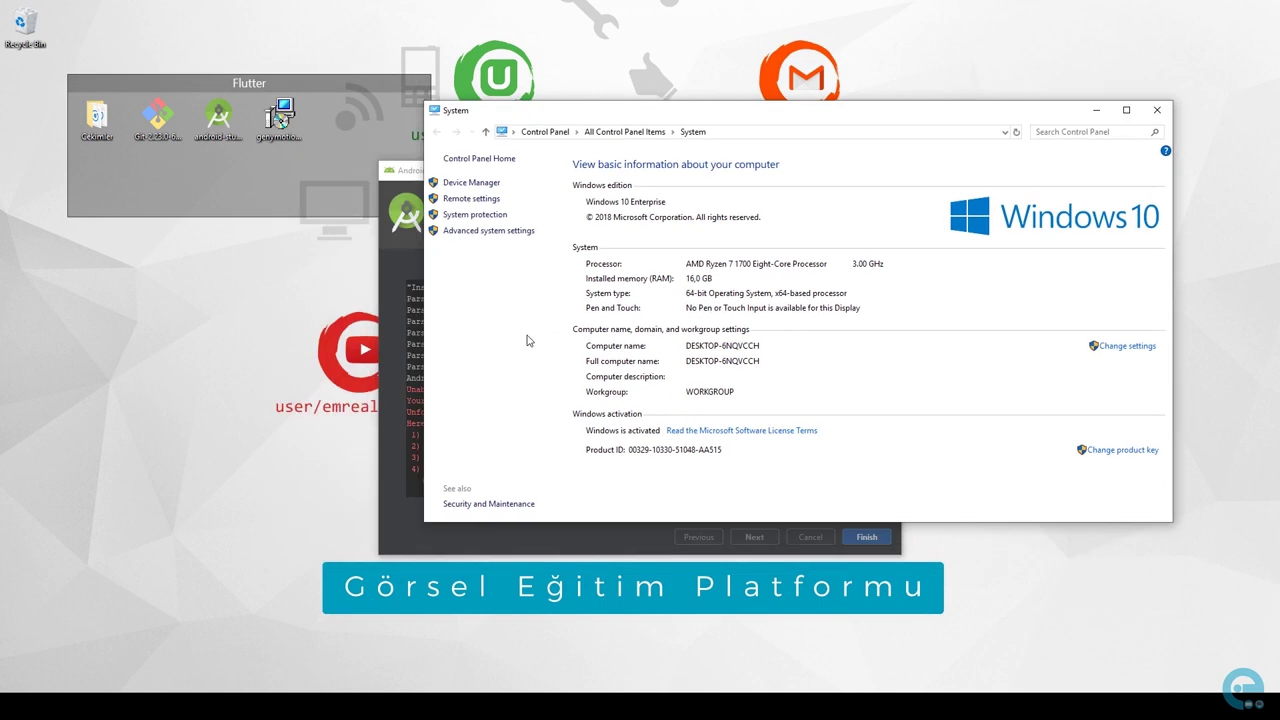
{"action": "left_click", "coordinate": [398, 500]}
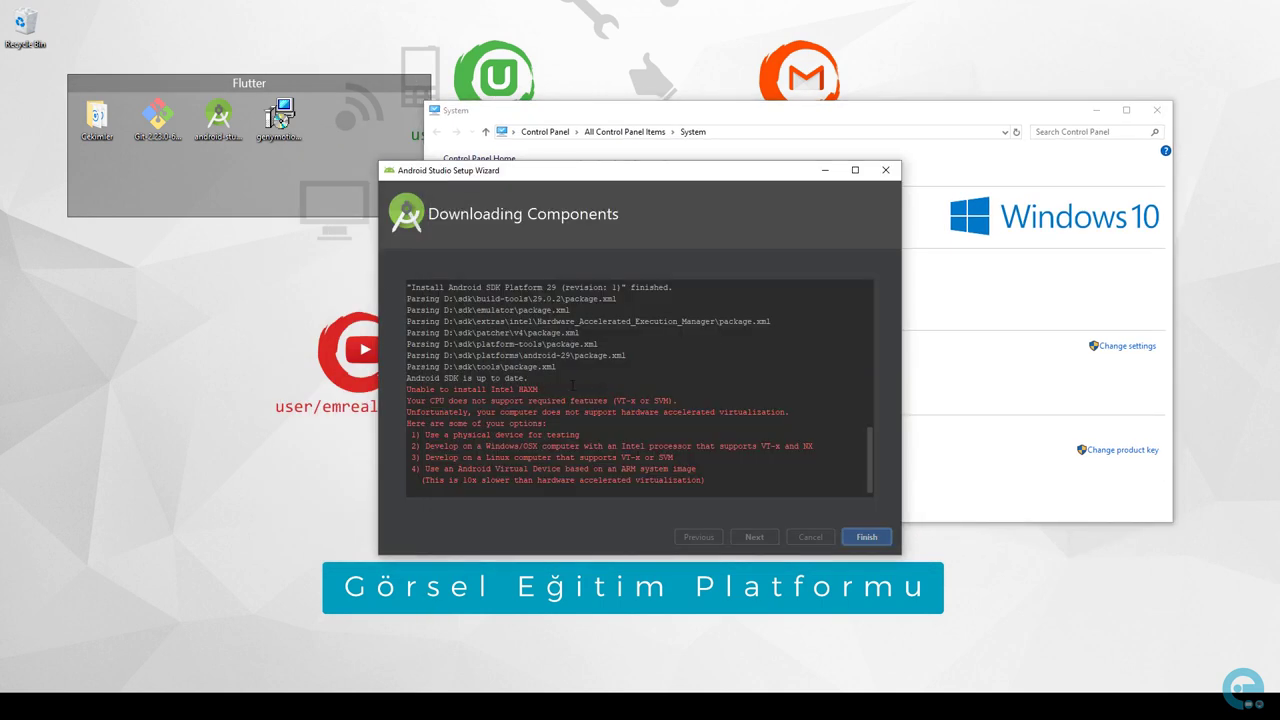
{"action": "left_click", "coordinate": [866, 537]}
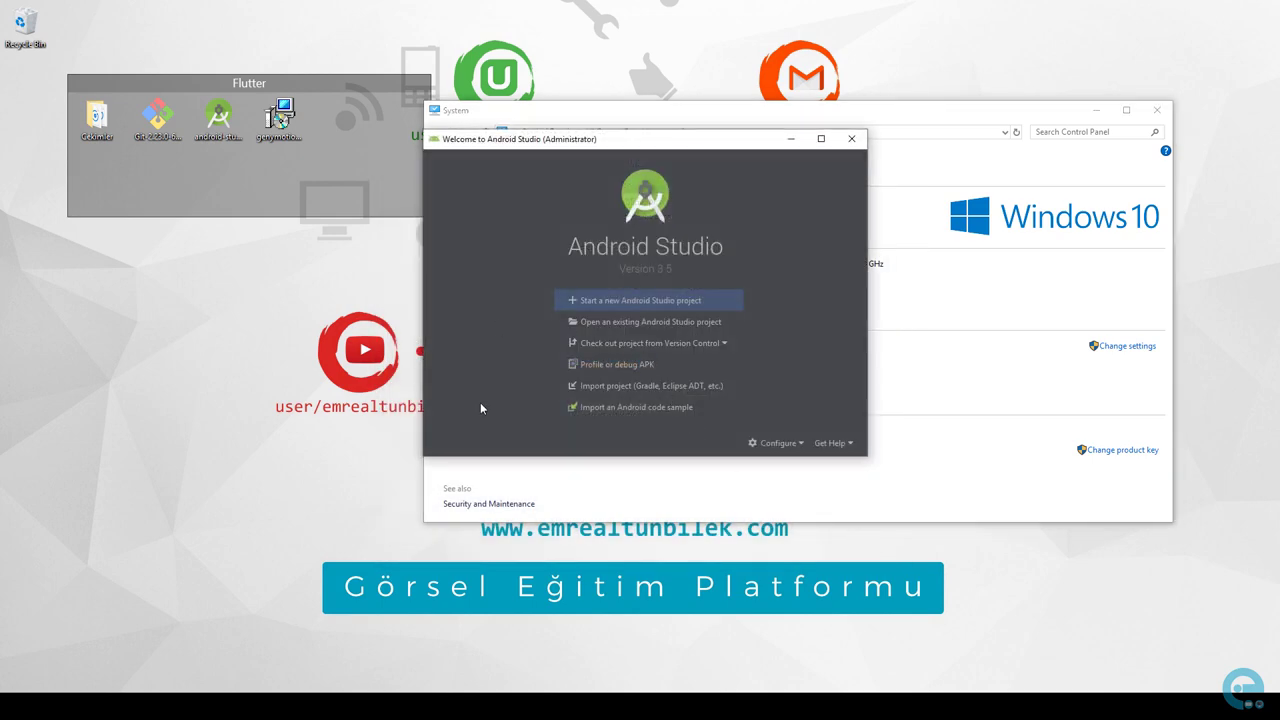
- Open Android Studio's SDK Manager and show the package details of the SDK platforms, checking Android SDK Platform 29
{"action": "left_click", "coordinate": [800, 447]}
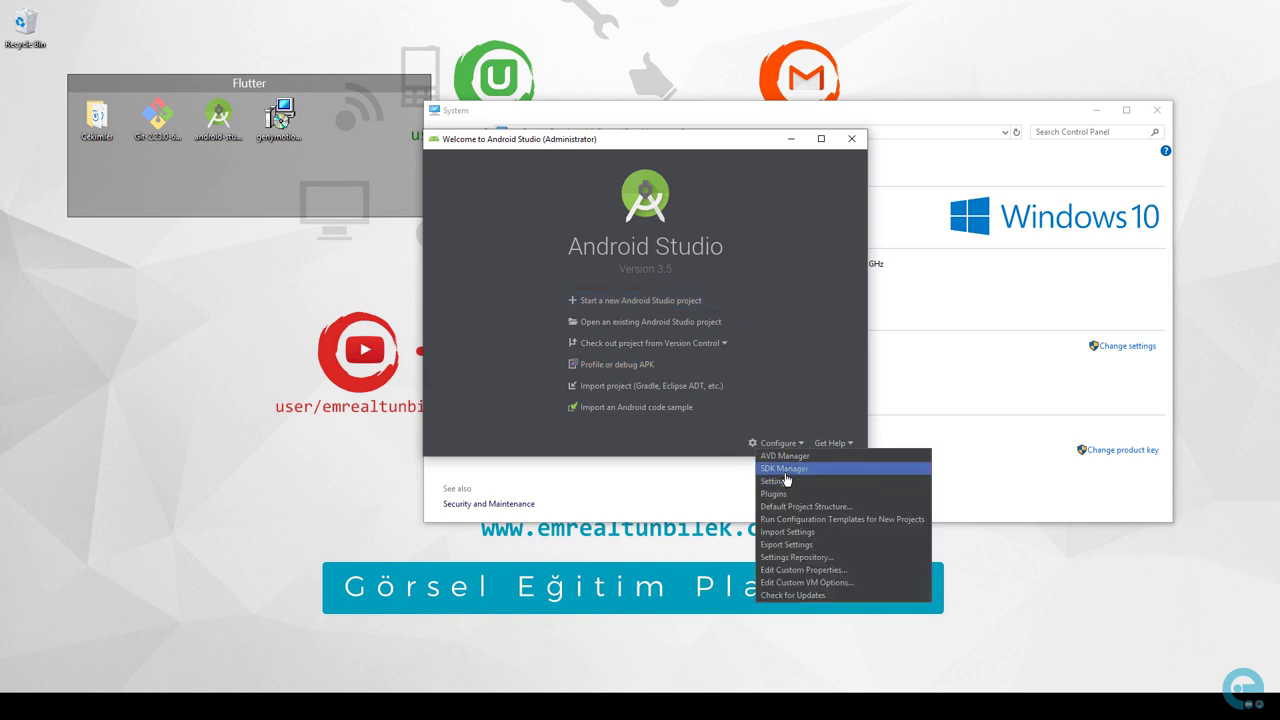
{"action": "left_click", "coordinate": [787, 480]}
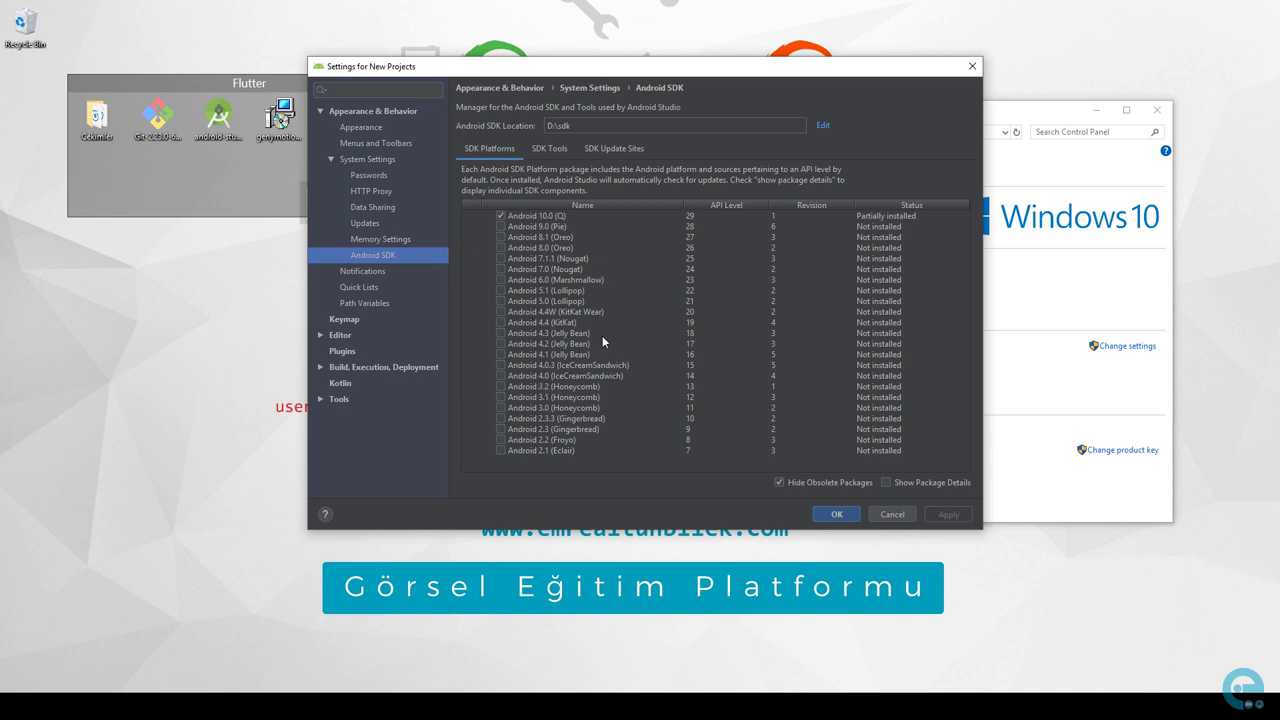
{"action": "left_click", "coordinate": [559, 217]}
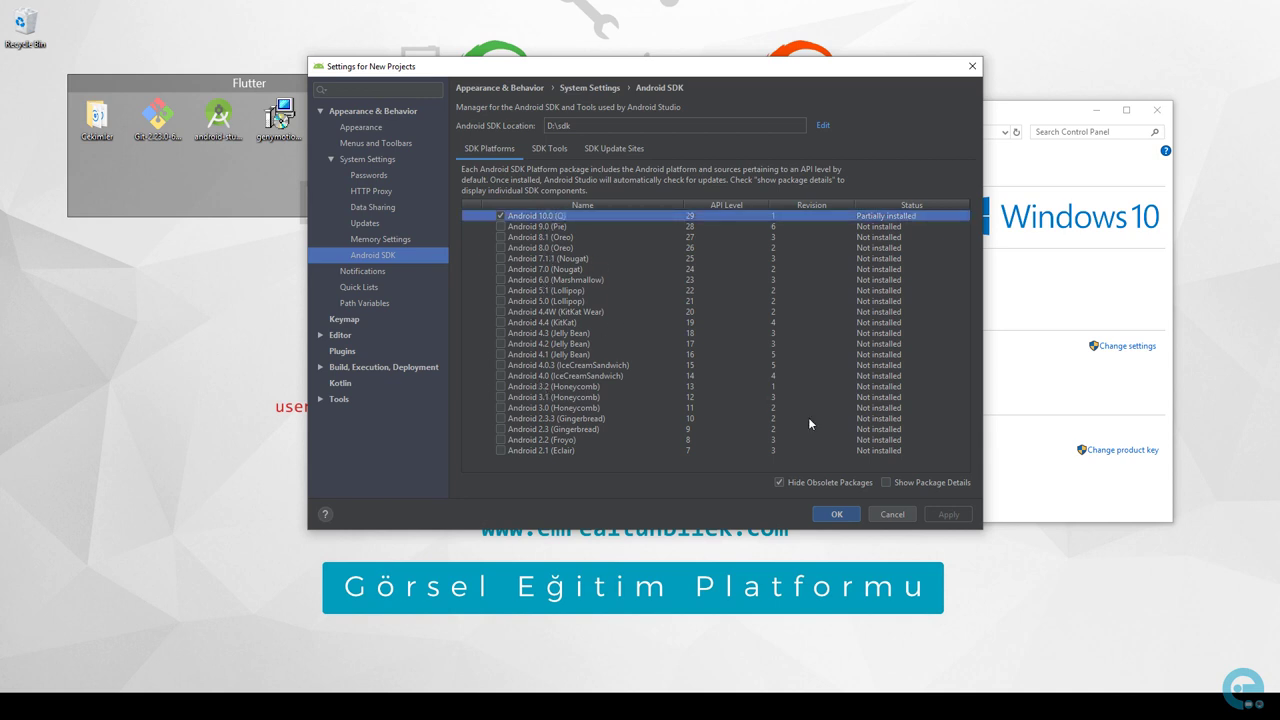
{"action": "left_click", "coordinate": [886, 483]}
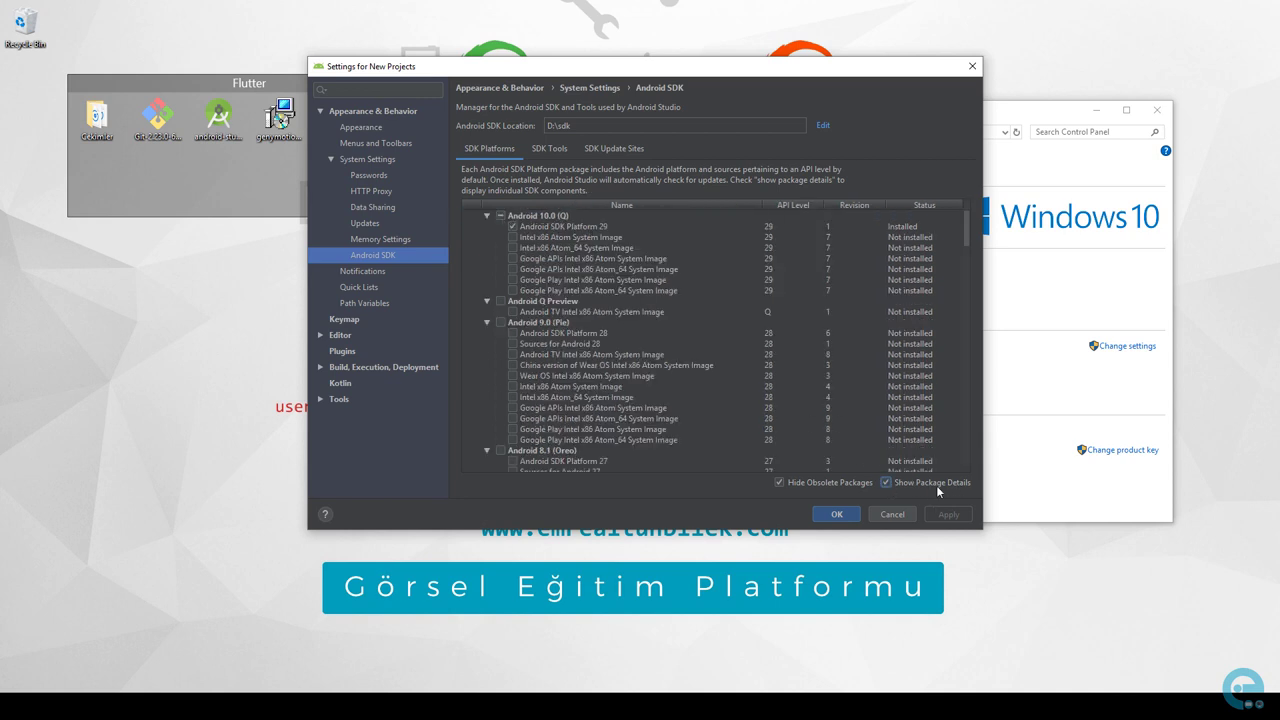
{"action": "left_click", "coordinate": [573, 228]}
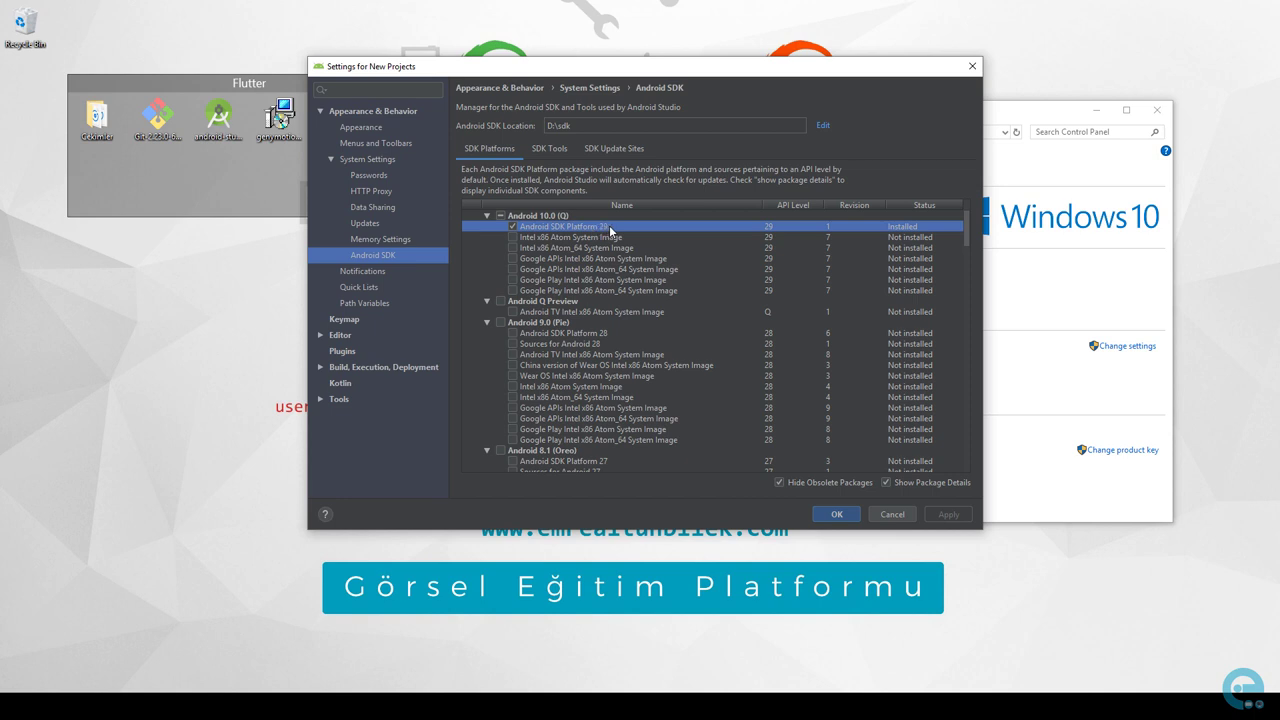
- Show the SDK tools' package details and select GPU Debugging tools 3.1.0, LLDB 3.1, NDK 20.0.5594570 and CMake 3.6.4111459 for installation
{"action": "left_click", "coordinate": [551, 150]}
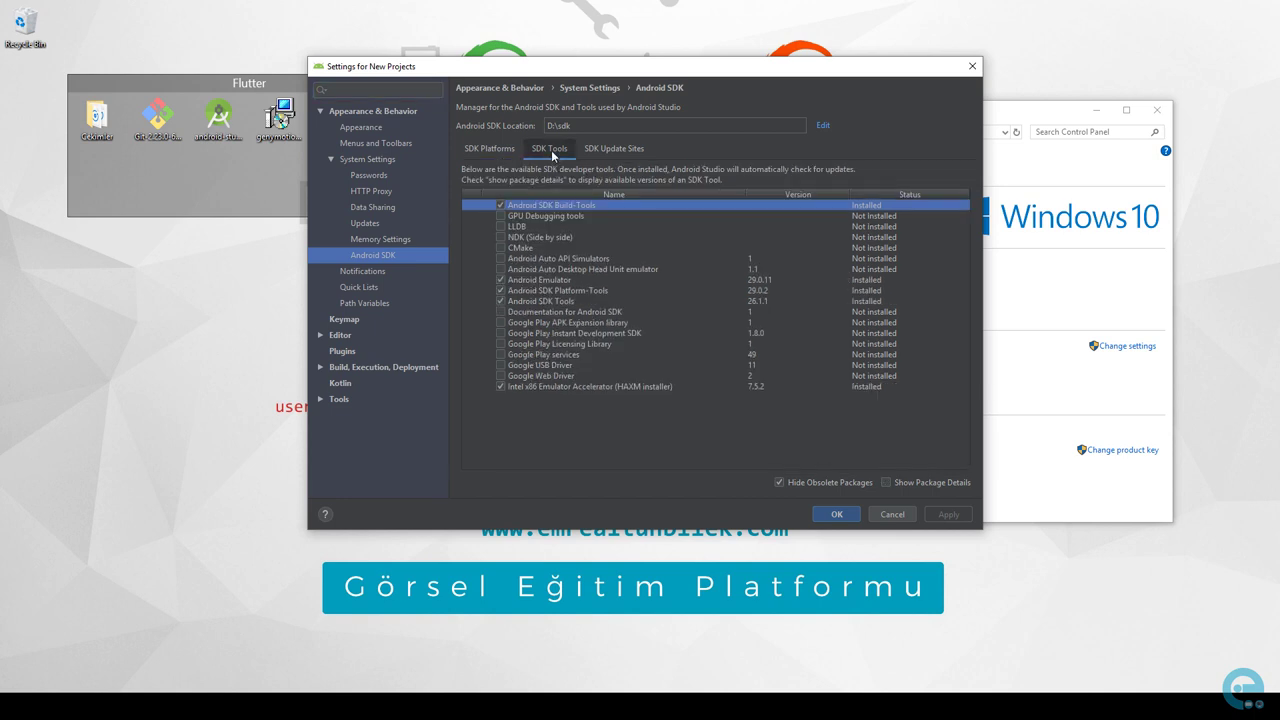
{"action": "left_click", "coordinate": [894, 481]}
{"action": "scroll", "coordinate": [583, 300], "scroll_direction": "down", "scroll_amount": 5}
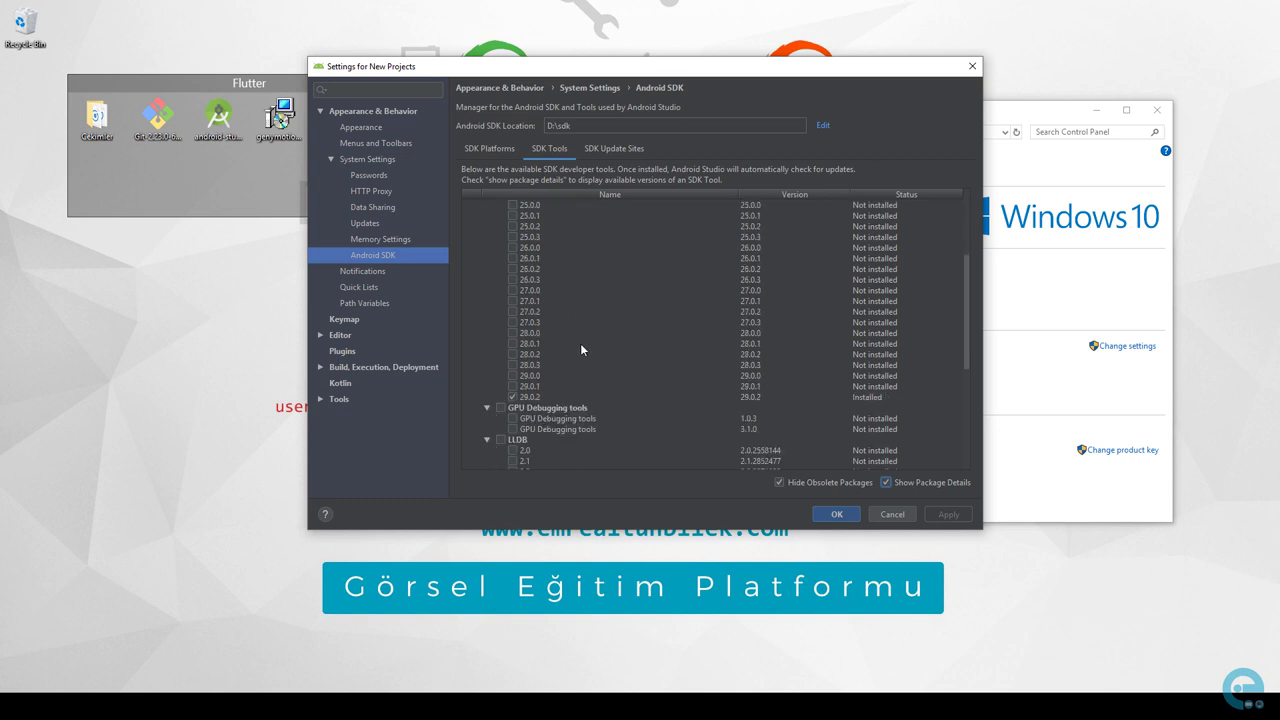
{"action": "scroll", "coordinate": [540, 328], "scroll_direction": "up", "scroll_amount": 4}
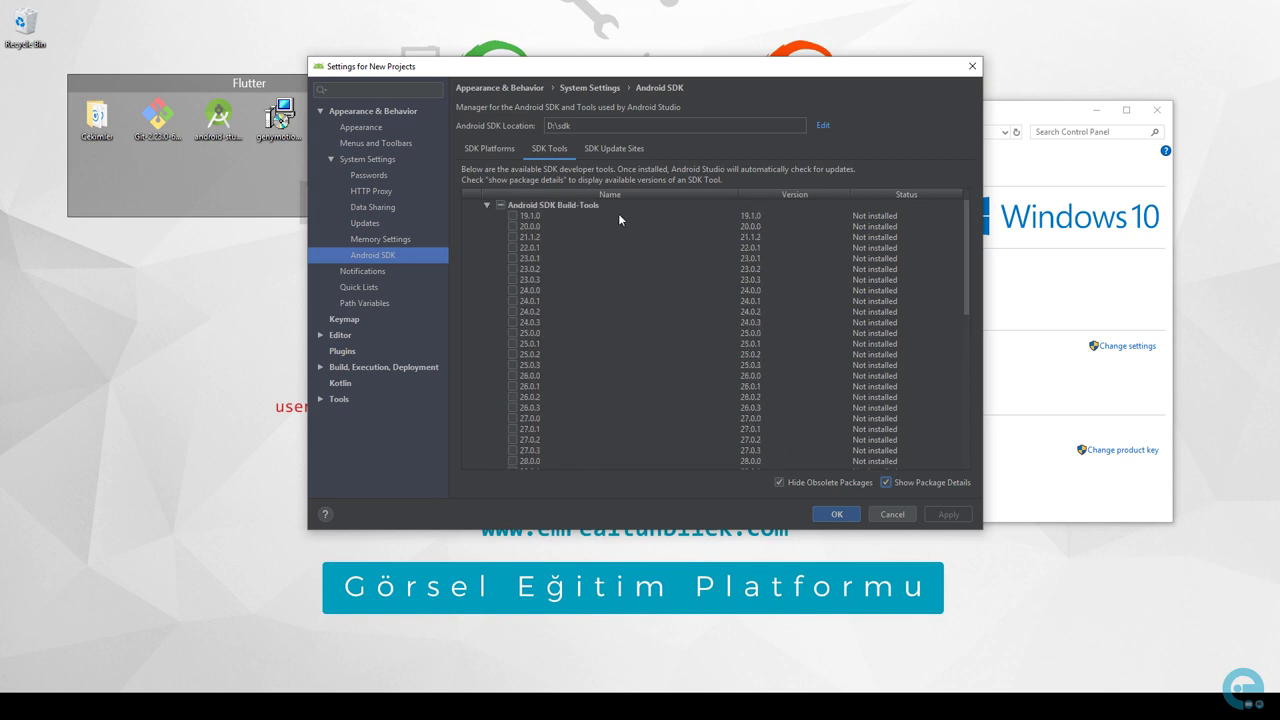
{"action": "scroll", "coordinate": [560, 436], "scroll_direction": "down", "scroll_amount": 3}
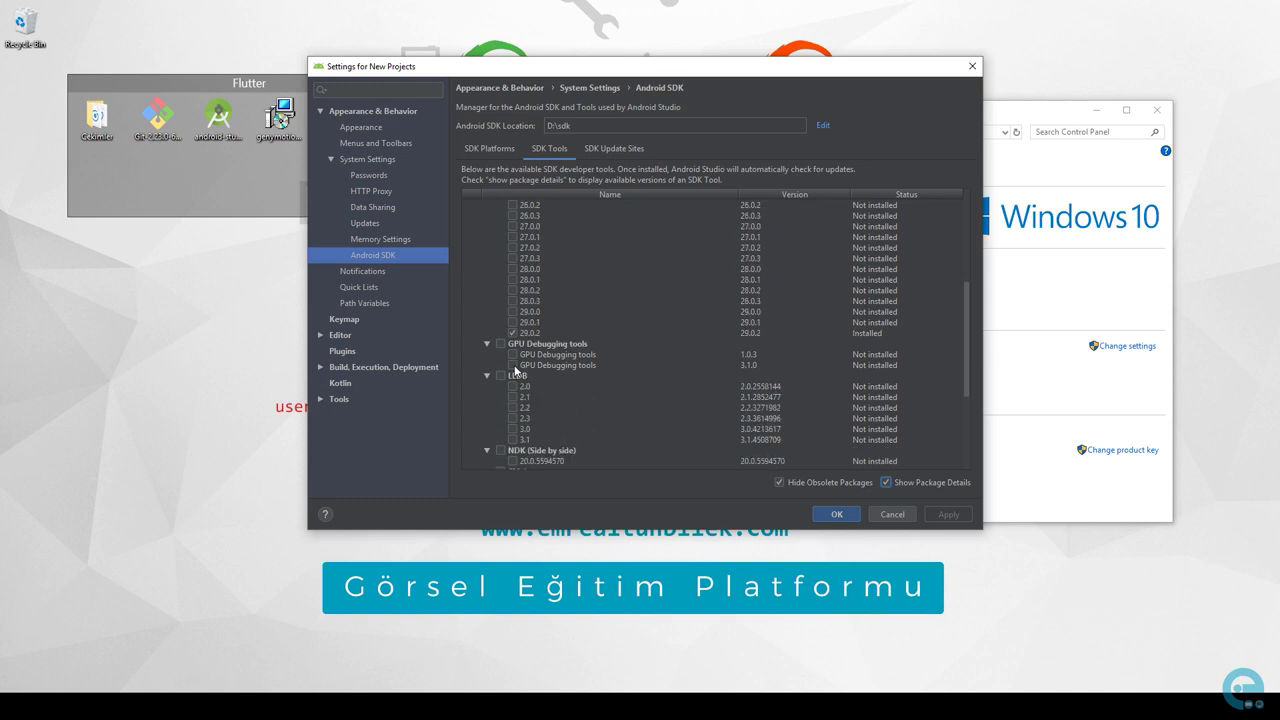
{"action": "left_click", "coordinate": [513, 365]}
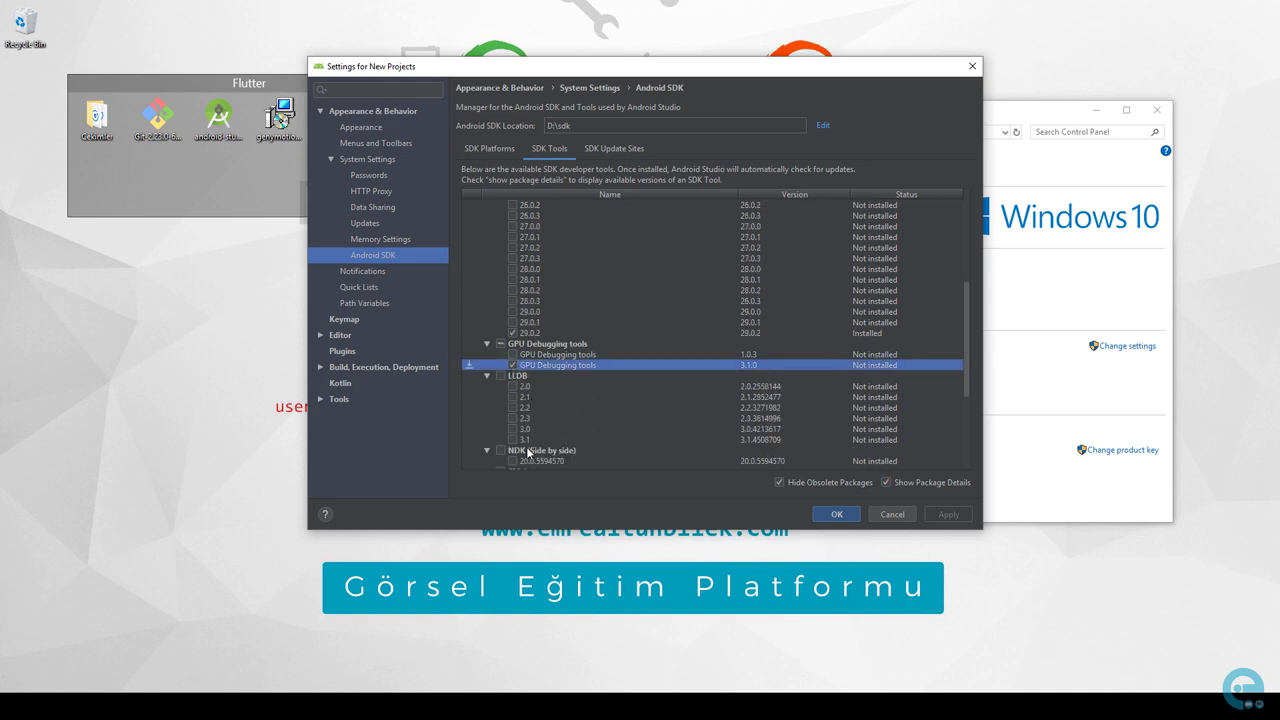
{"action": "left_click", "coordinate": [513, 440]}
{"action": "scroll", "coordinate": [513, 440], "scroll_direction": "down", "scroll_amount": 2}
{"action": "left_click", "coordinate": [514, 400]}
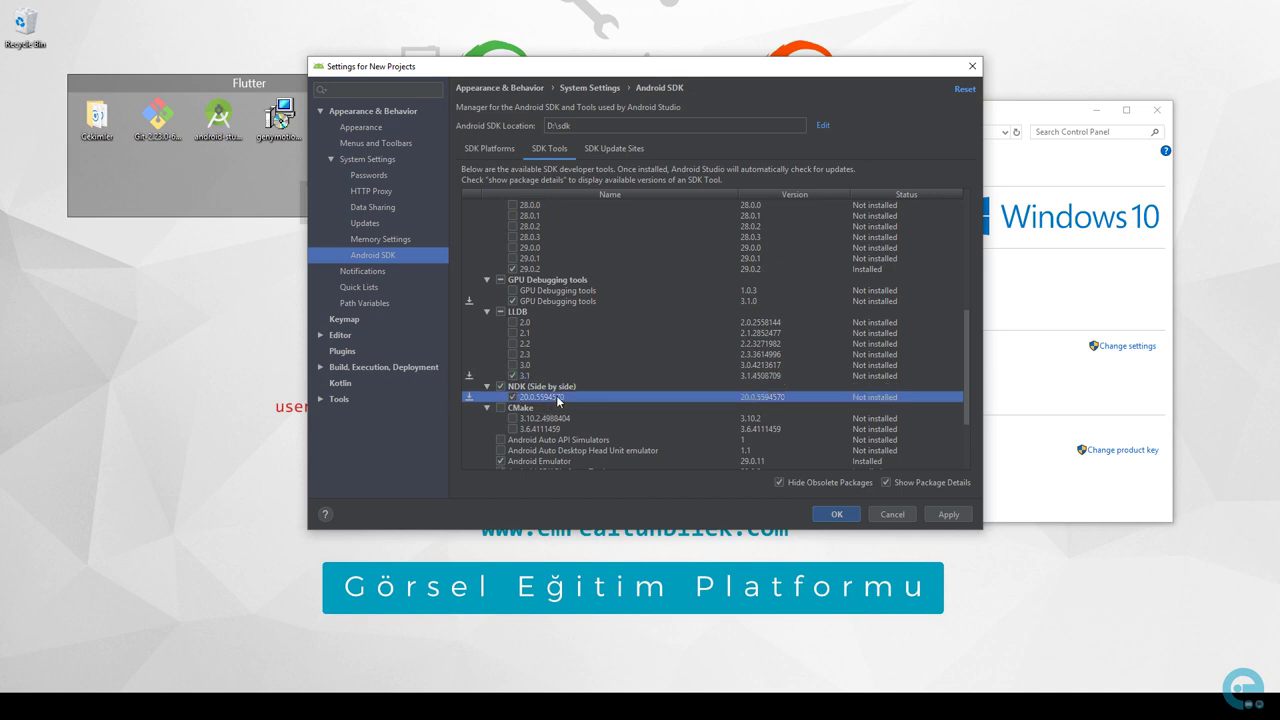
{"action": "left_click", "coordinate": [513, 429]}
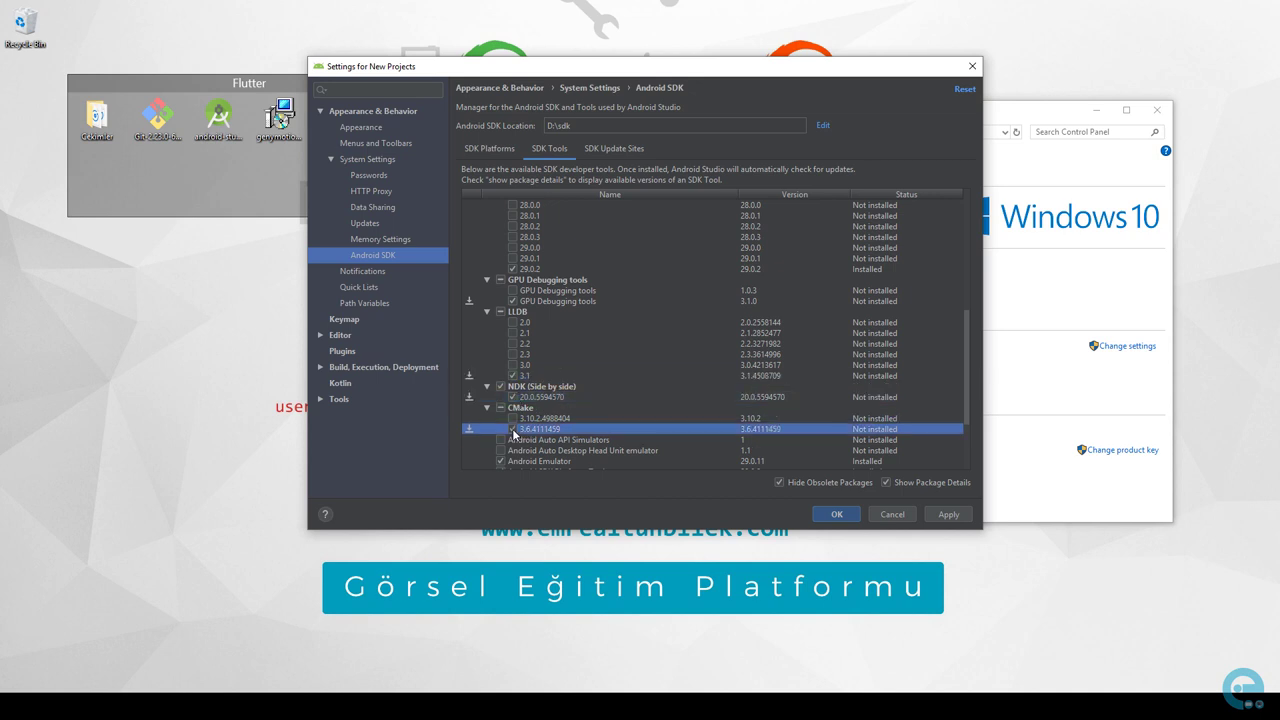
- Select the Google Play APK Expansion library, Instant Development SDK, Licensing Library, Google Play services, Google USB Driver and Google Web Driver for installation
{"action": "scroll", "coordinate": [555, 435], "scroll_direction": "down", "scroll_amount": 3}
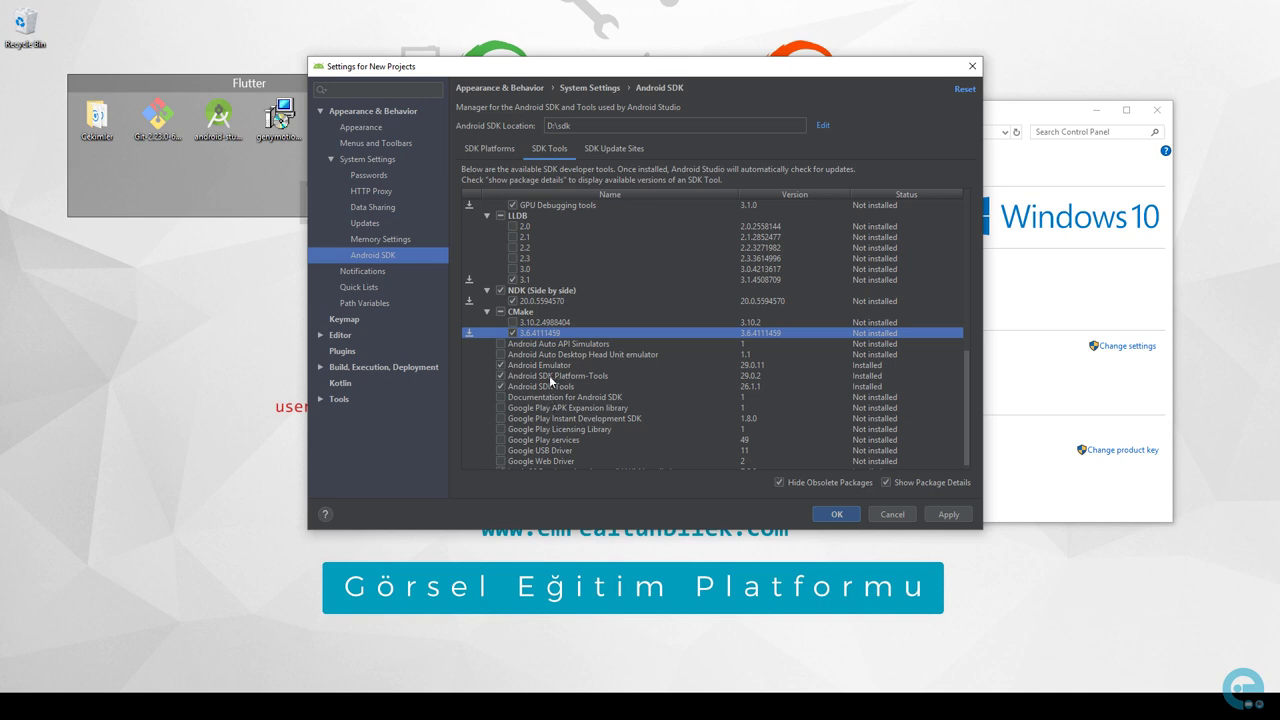
{"action": "left_click", "coordinate": [501, 408]}
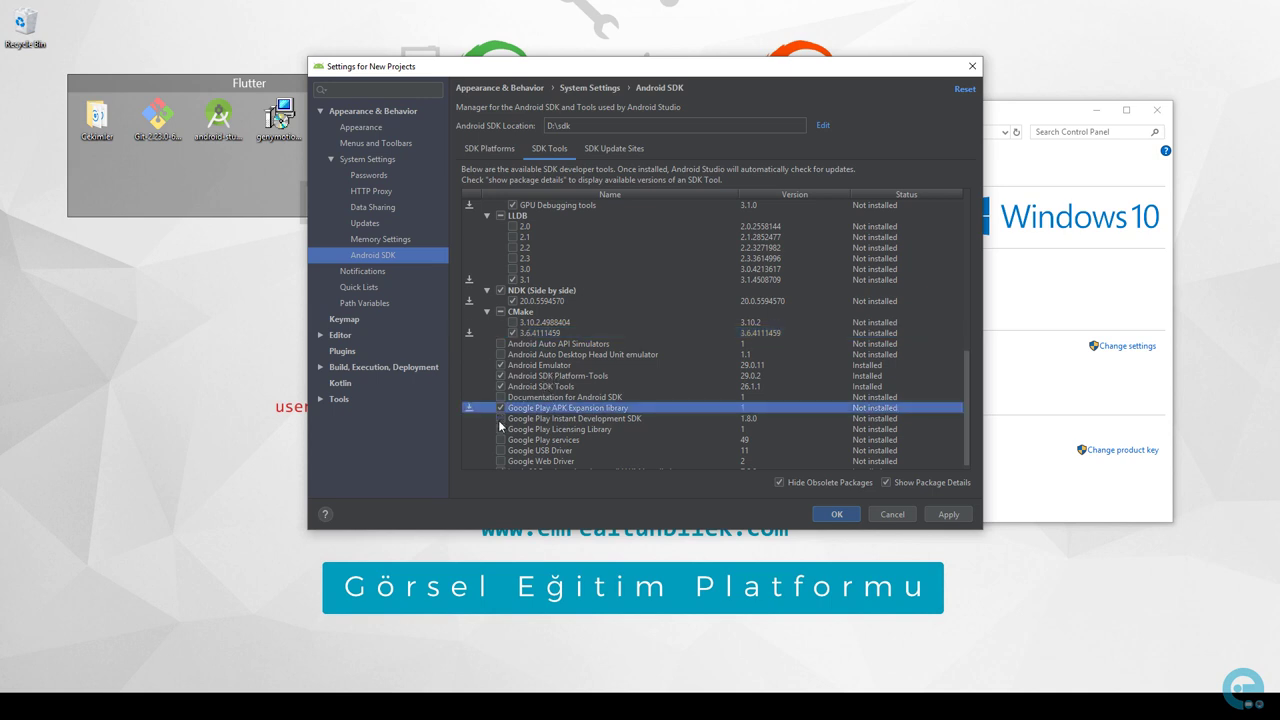
{"action": "left_click", "coordinate": [501, 418]}
{"action": "left_click", "coordinate": [501, 429]}
{"action": "left_click", "coordinate": [501, 440]}
{"action": "scroll", "coordinate": [503, 443], "scroll_direction": "down", "scroll_amount": 1}
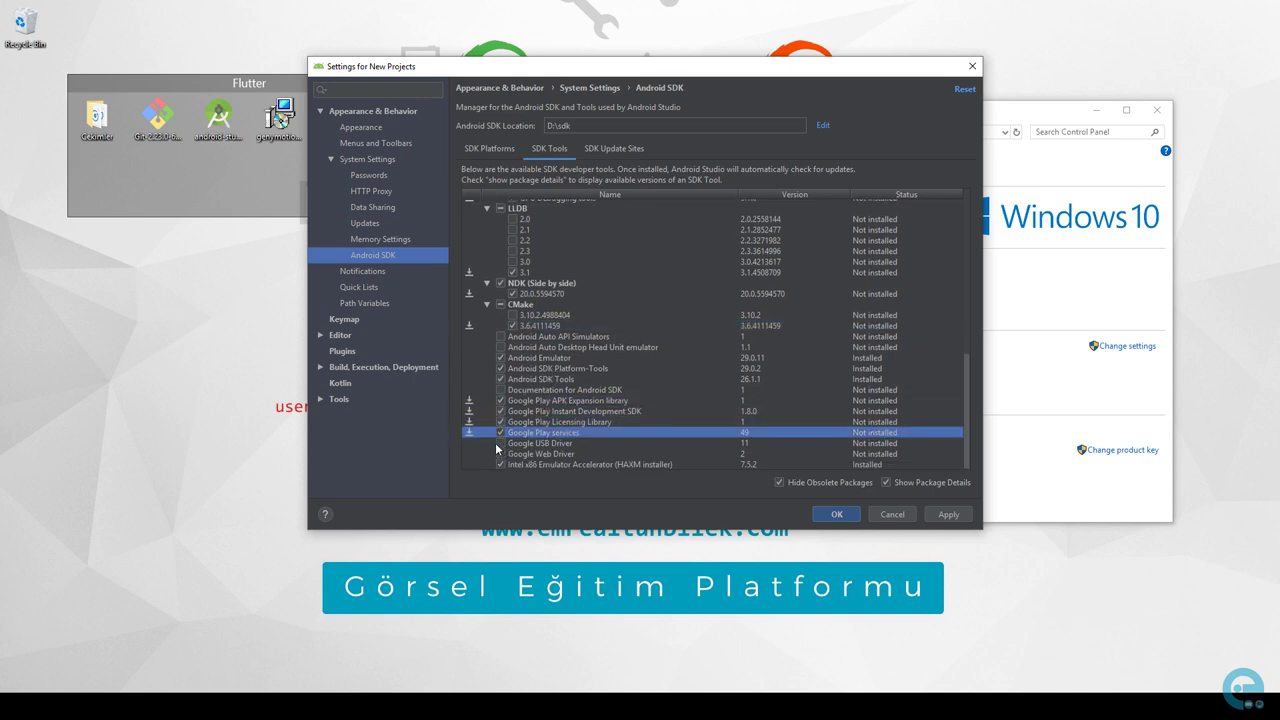
{"action": "left_click", "coordinate": [500, 443]}
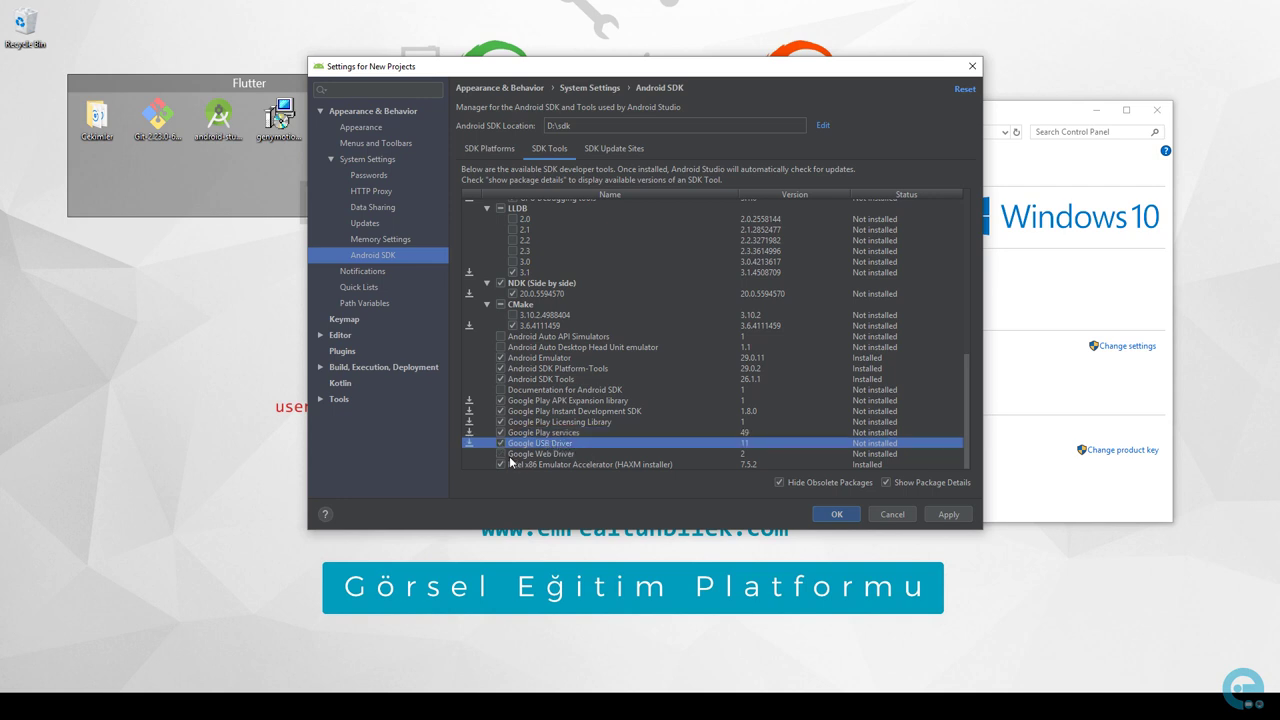
{"action": "left_click", "coordinate": [501, 455]}
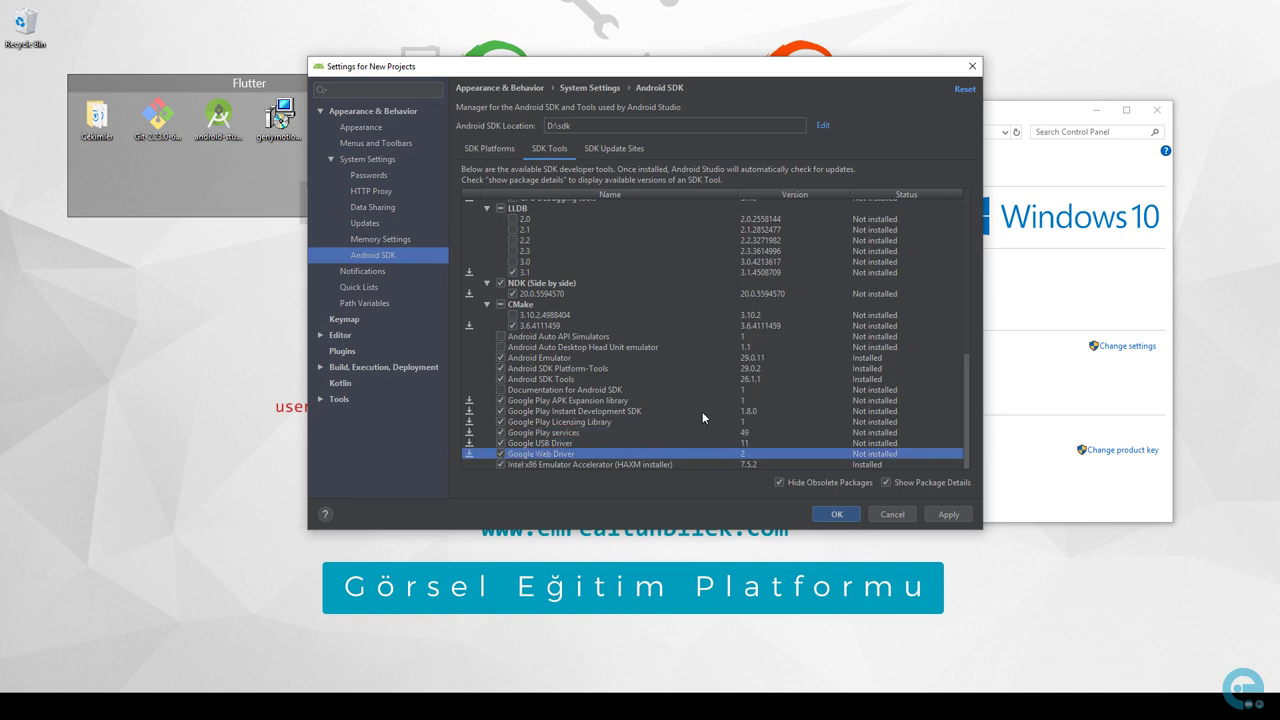
- Apply the SDK tool selection, accept the android-sdk-license and start installing the requested components
{"action": "scroll", "coordinate": [767, 360], "scroll_direction": "up", "scroll_amount": 1}
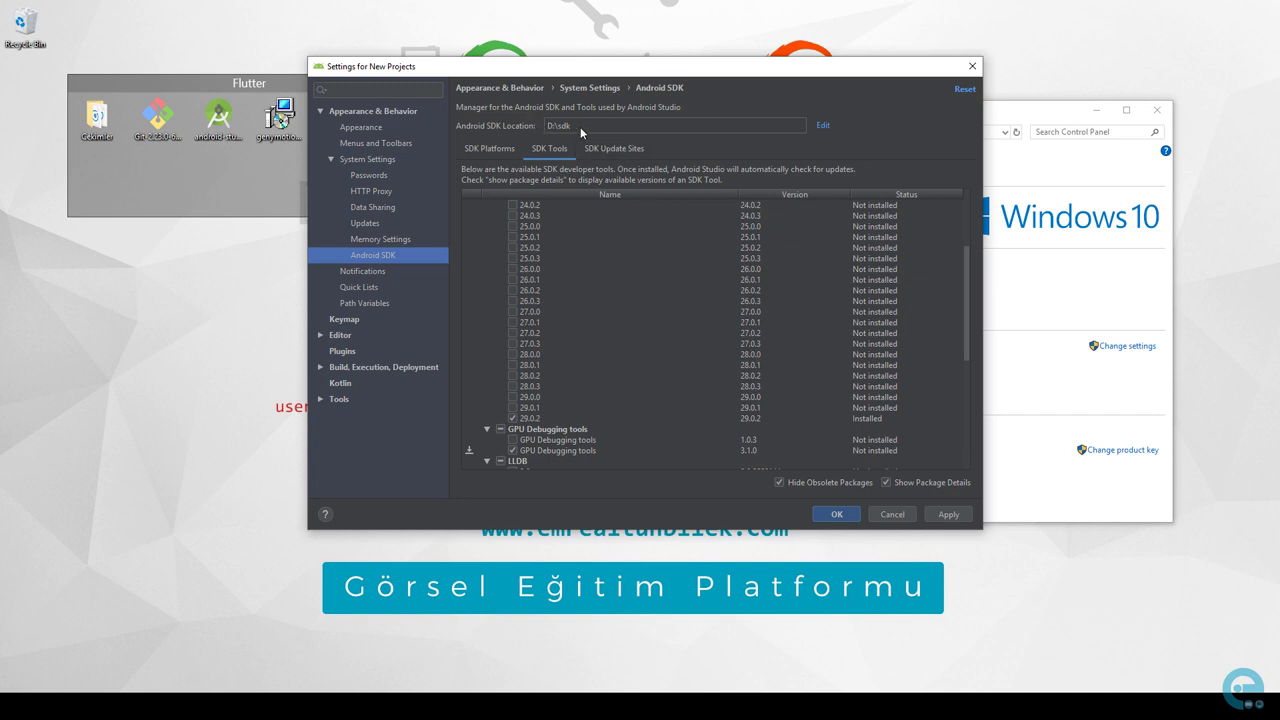
{"action": "left_click", "coordinate": [943, 511]}
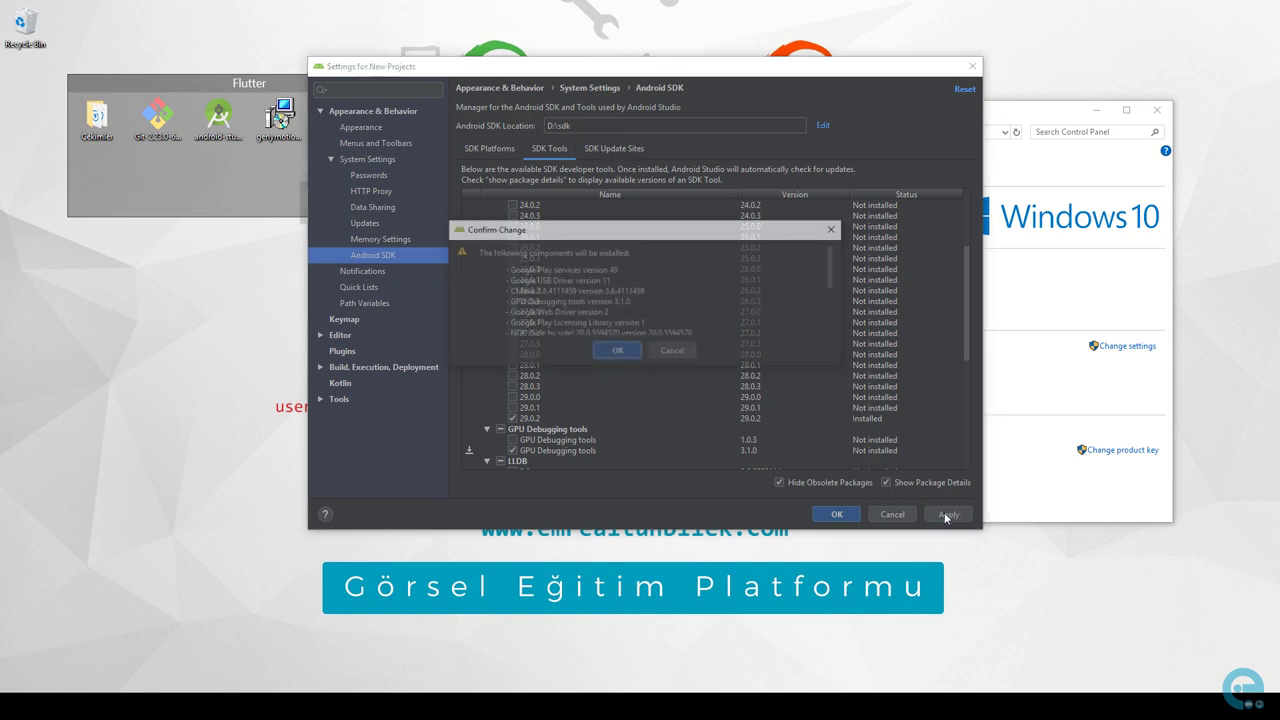
{"action": "left_click", "coordinate": [615, 349]}
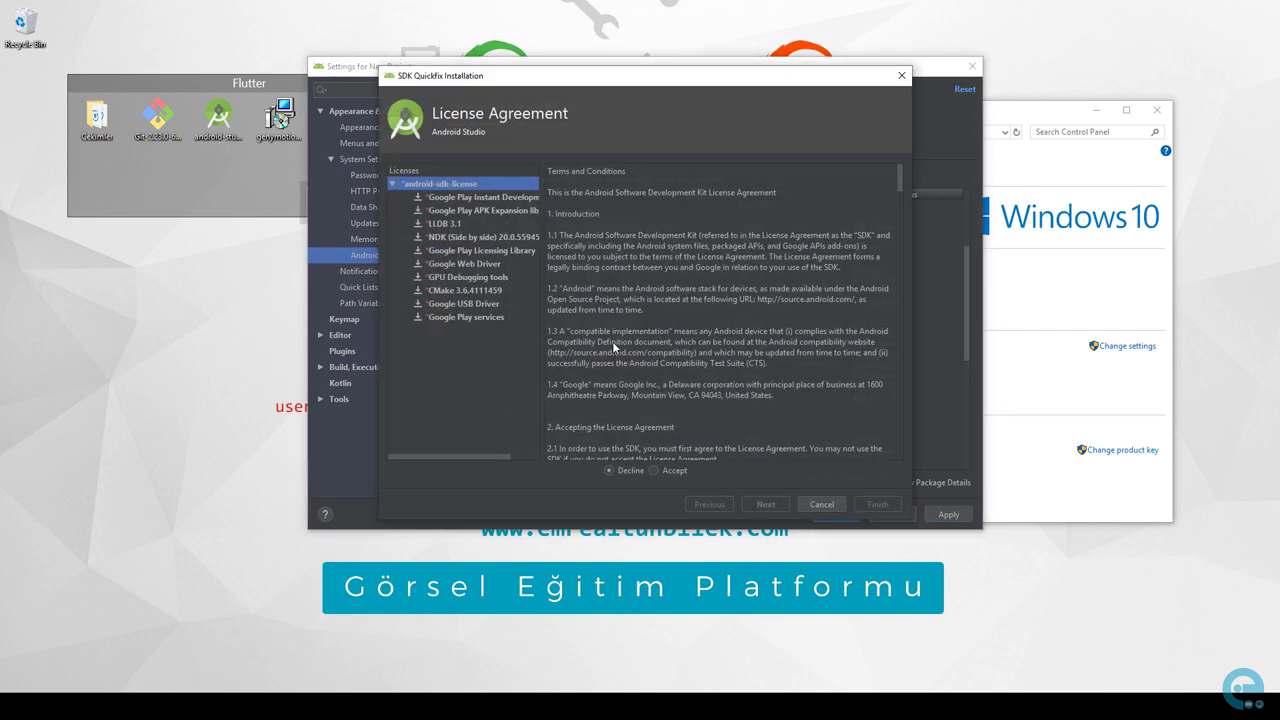
{"action": "left_click", "coordinate": [658, 471]}
{"action": "left_click", "coordinate": [766, 505]}
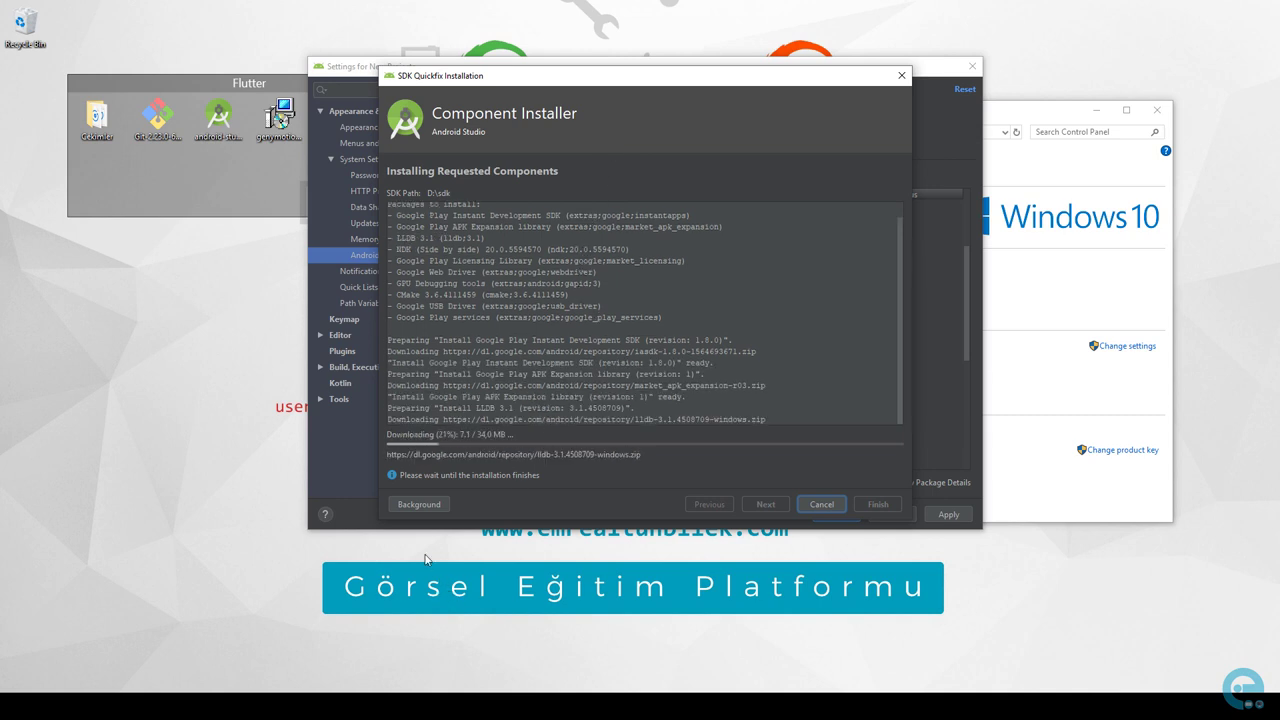
- Install Genymotion in C:\Program Files\Genymobile\Genymotion with the Genymotion Start Menu folder and a desktop shortcut
{"action": "left_click", "coordinate": [241, 414]}
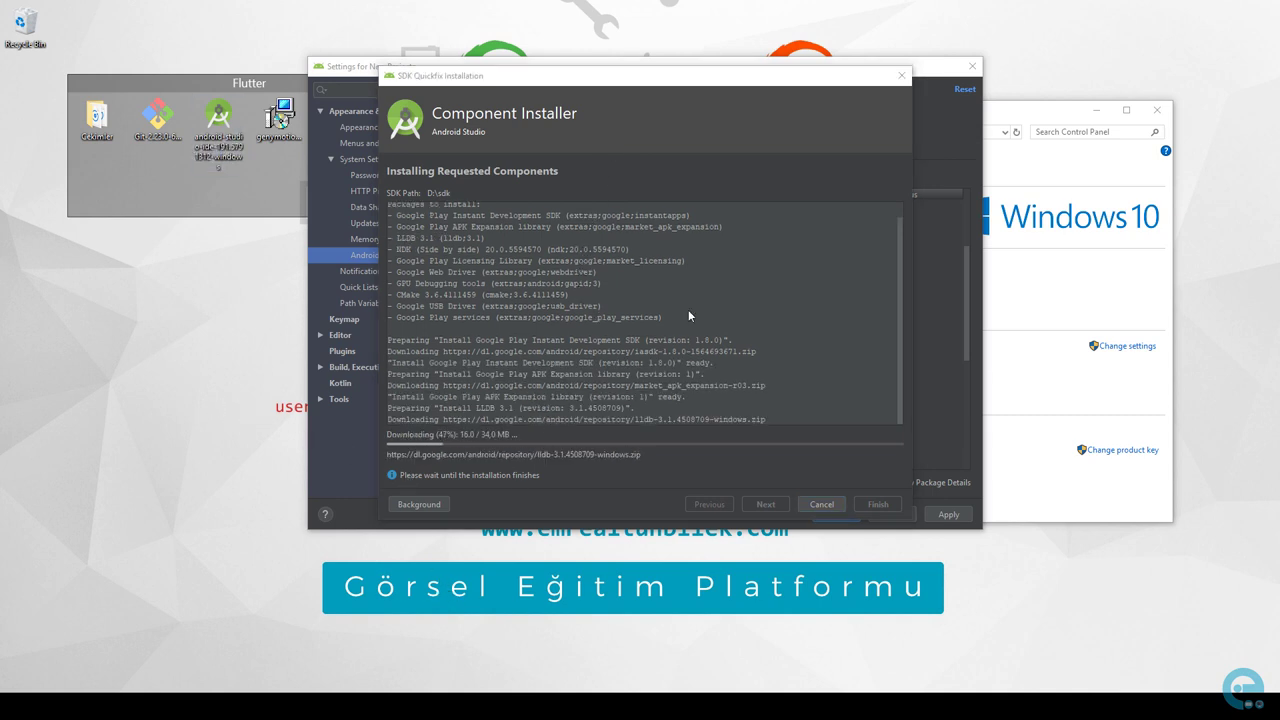
{"action": "right_click", "coordinate": [280, 118]}
{"action": "left_click", "coordinate": [306, 145]}
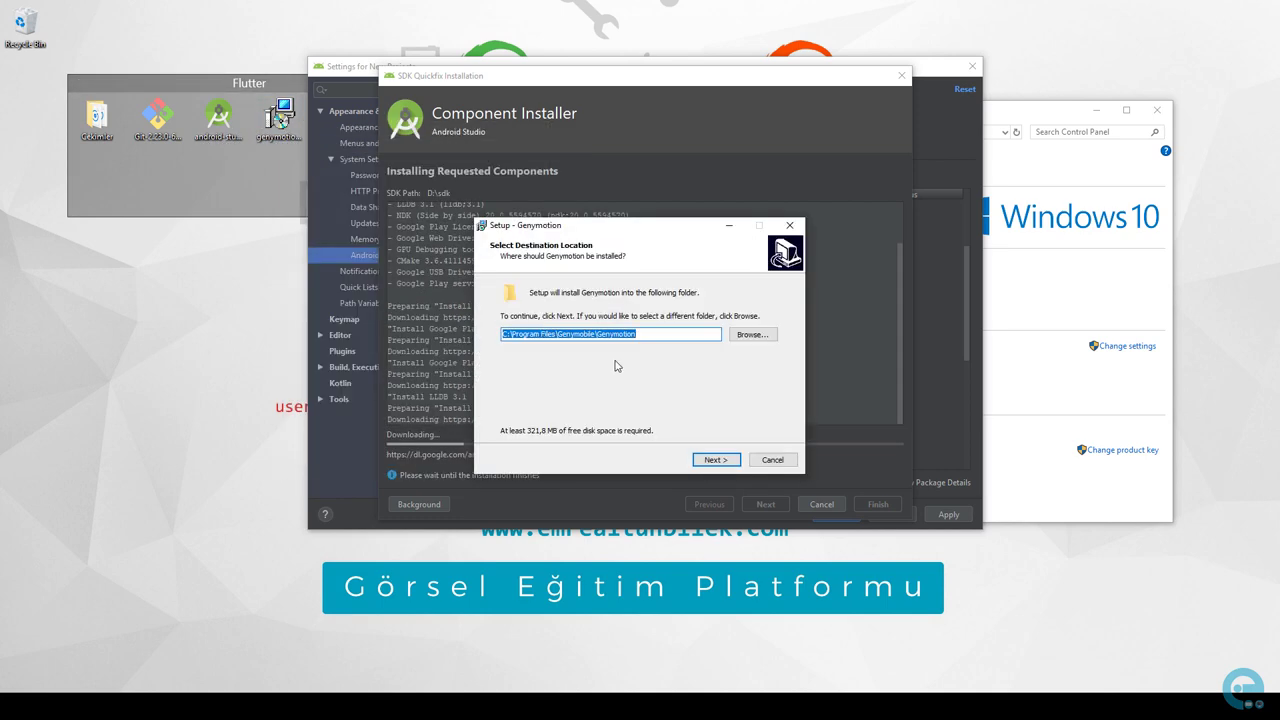
{"action": "left_click", "coordinate": [716, 460]}
{"action": "left_click", "coordinate": [716, 460]}
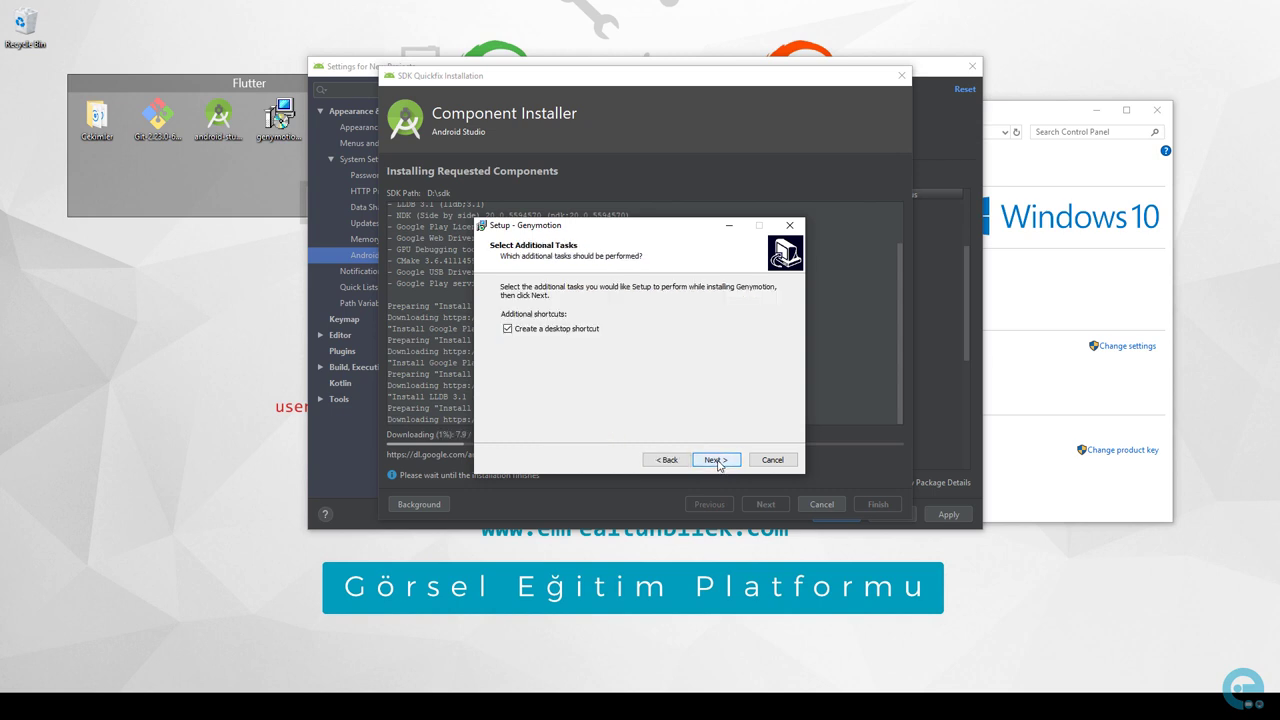
{"action": "left_click", "coordinate": [716, 460]}
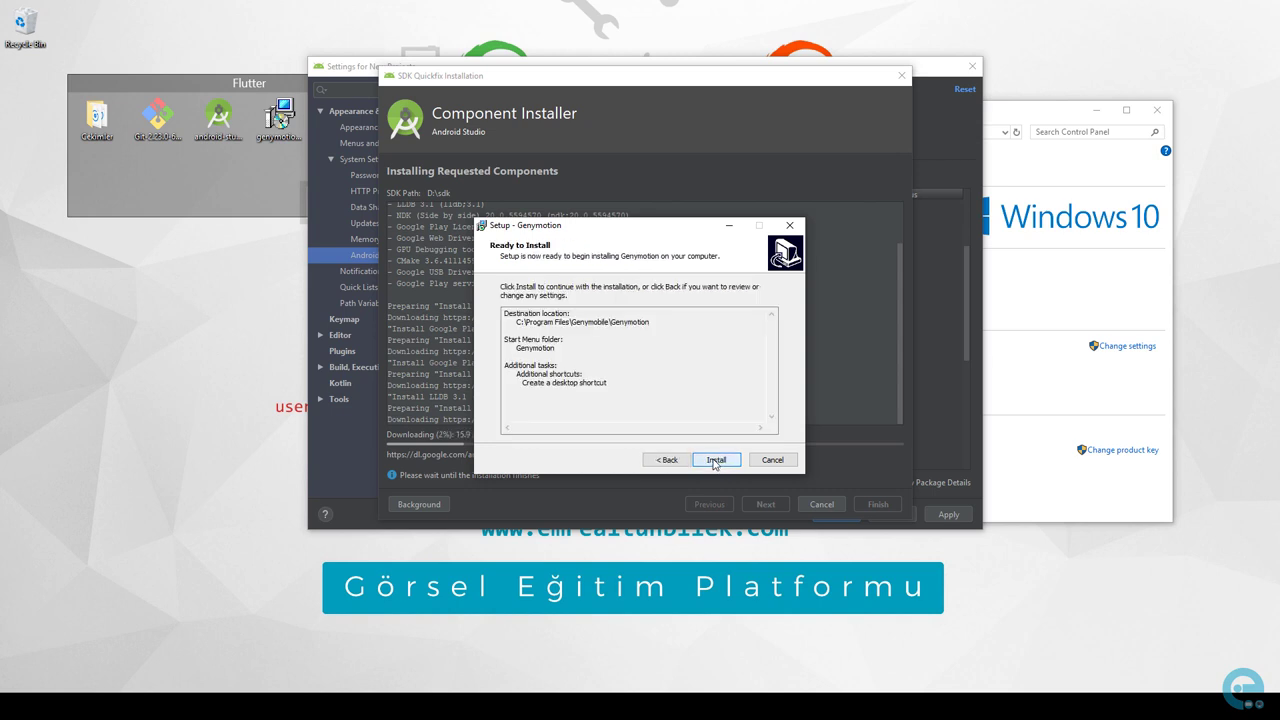
{"action": "left_click", "coordinate": [715, 460]}
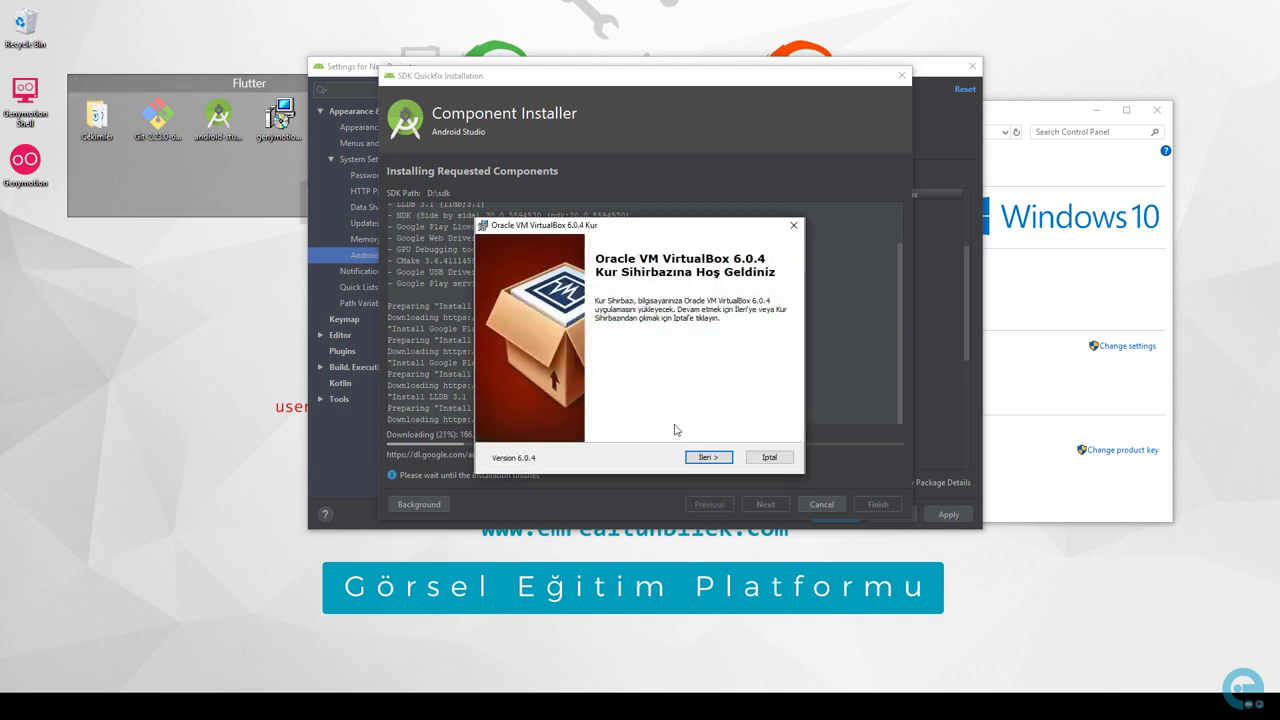
- Install Oracle VM VirtualBox 6.0.4 with the default features, location and shortcuts, and finish its setup without starting VirtualBox
{"action": "left_click", "coordinate": [722, 460]}
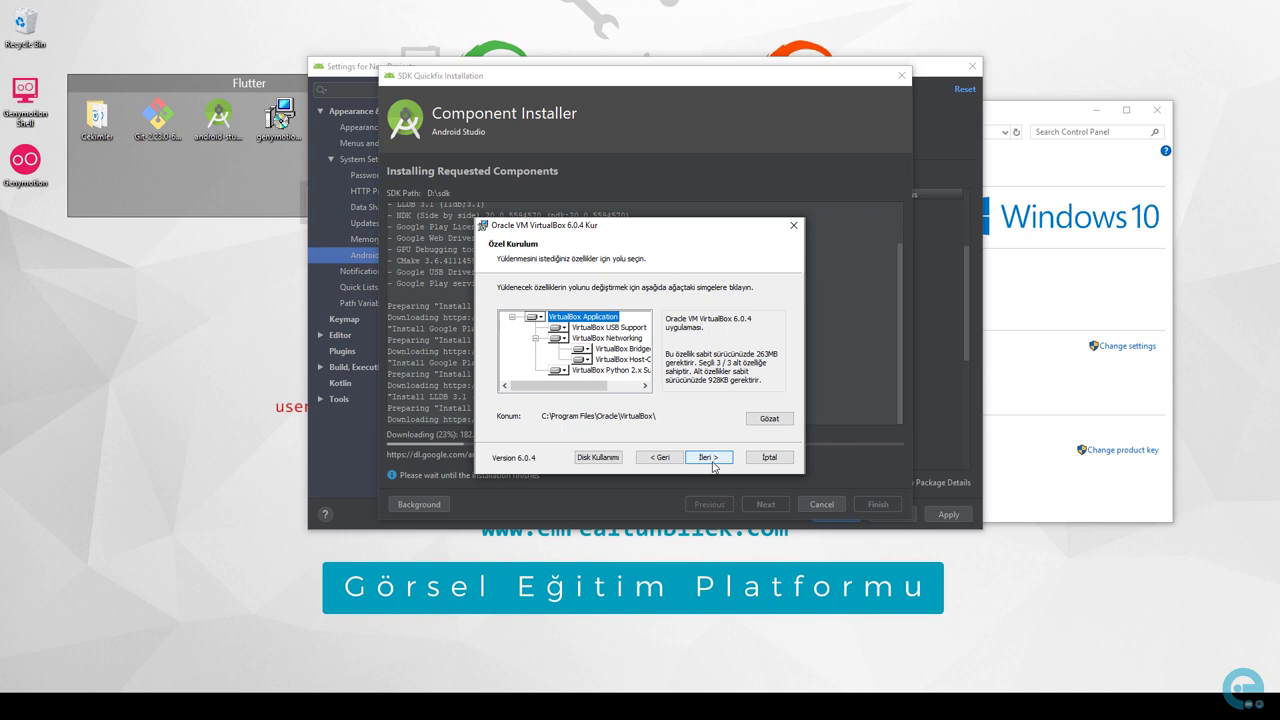
{"action": "left_click", "coordinate": [692, 460]}
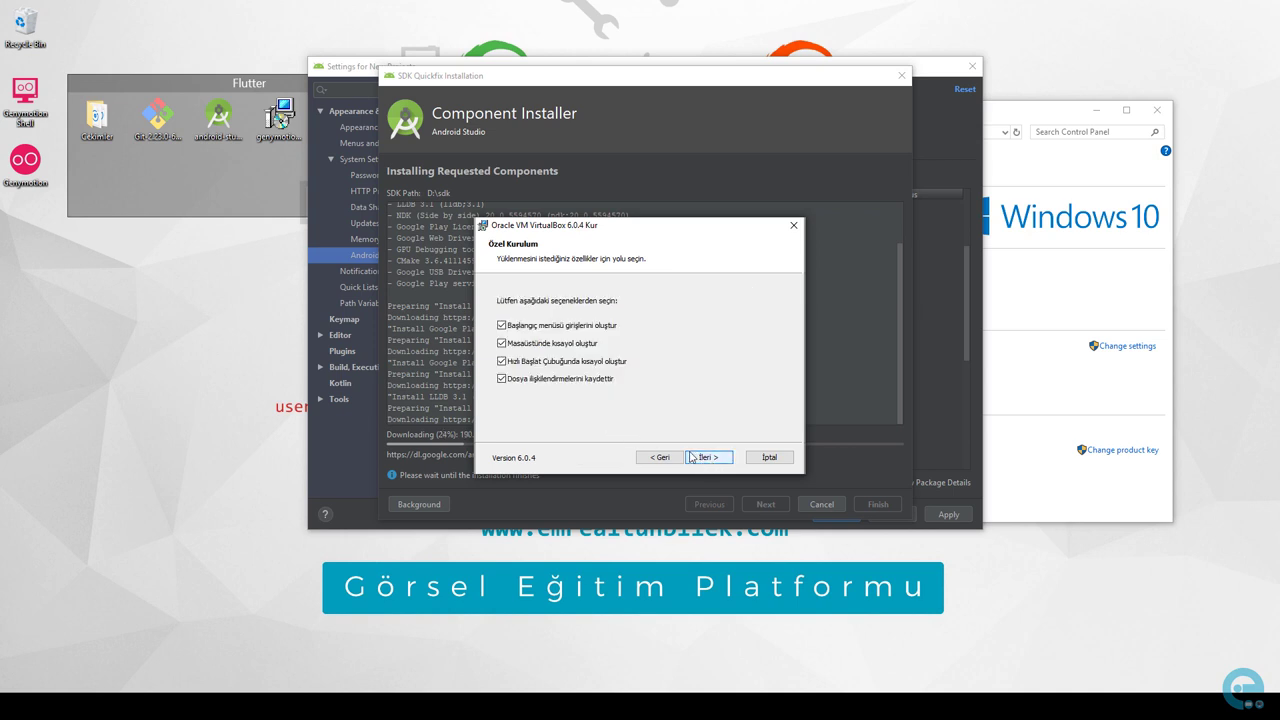
{"action": "left_click", "coordinate": [719, 460]}
{"action": "left_click", "coordinate": [716, 460]}
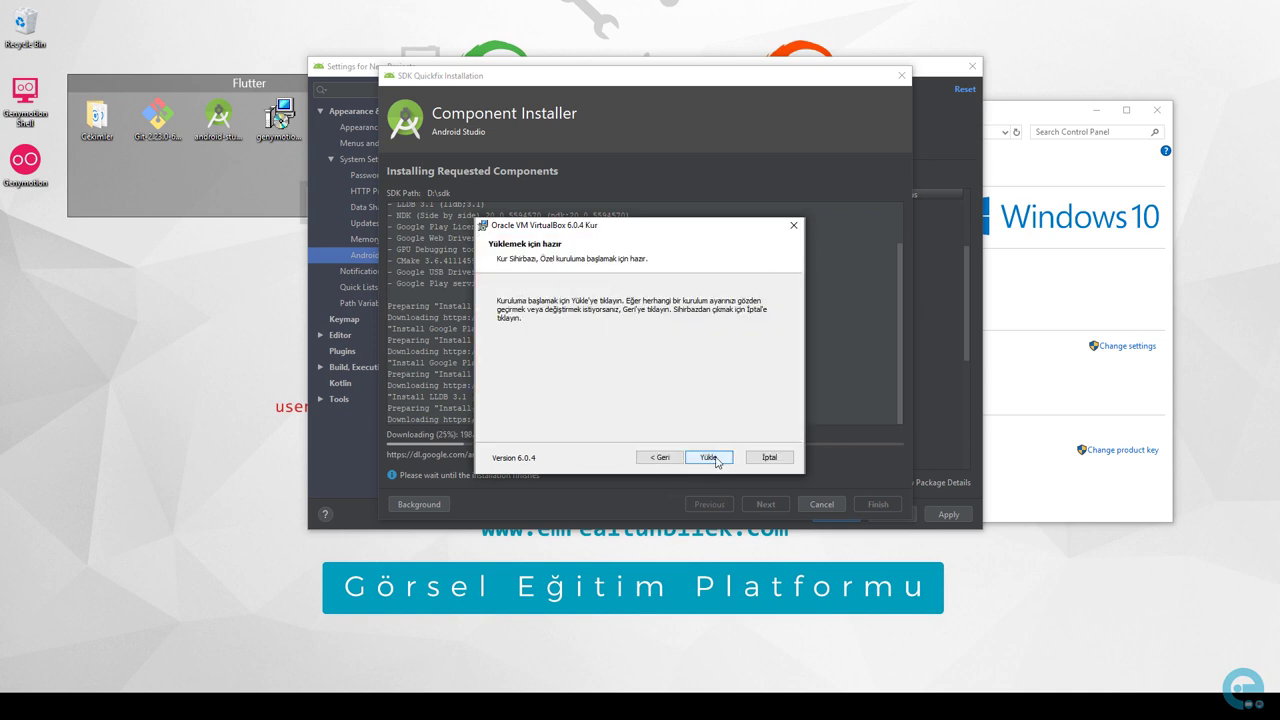
{"action": "left_click", "coordinate": [707, 461]}
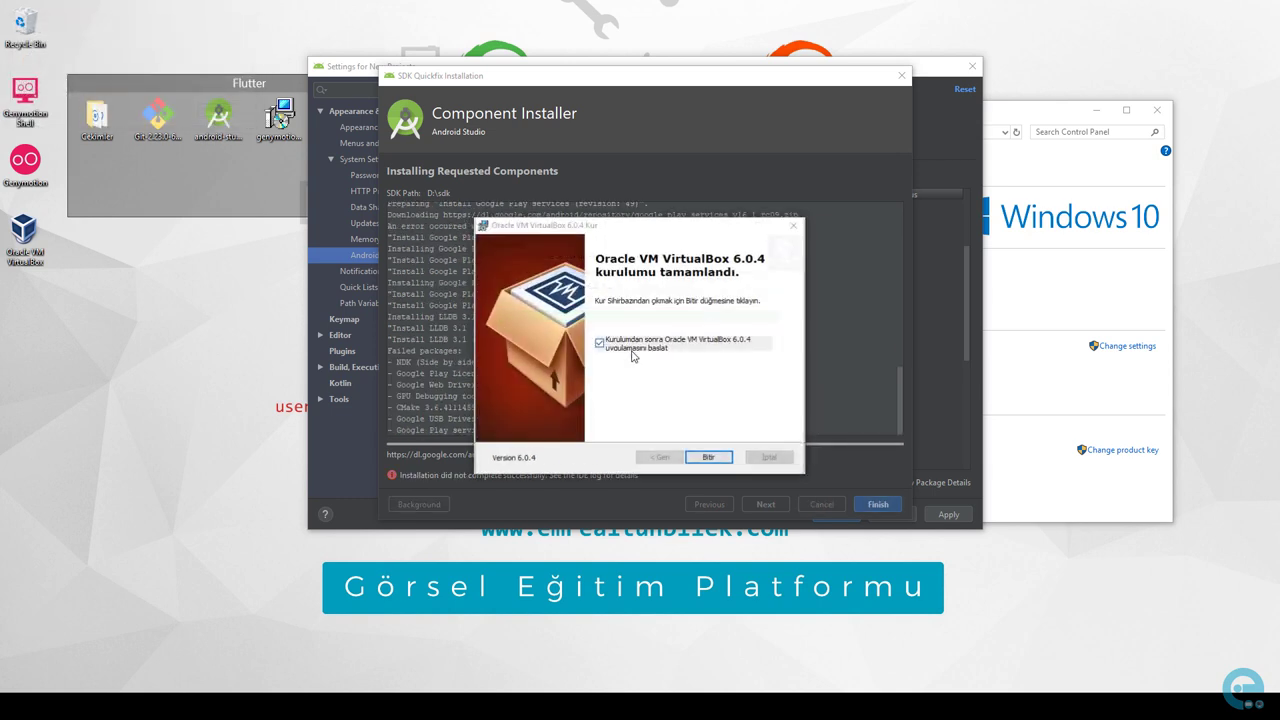
{"action": "left_click", "coordinate": [641, 348]}
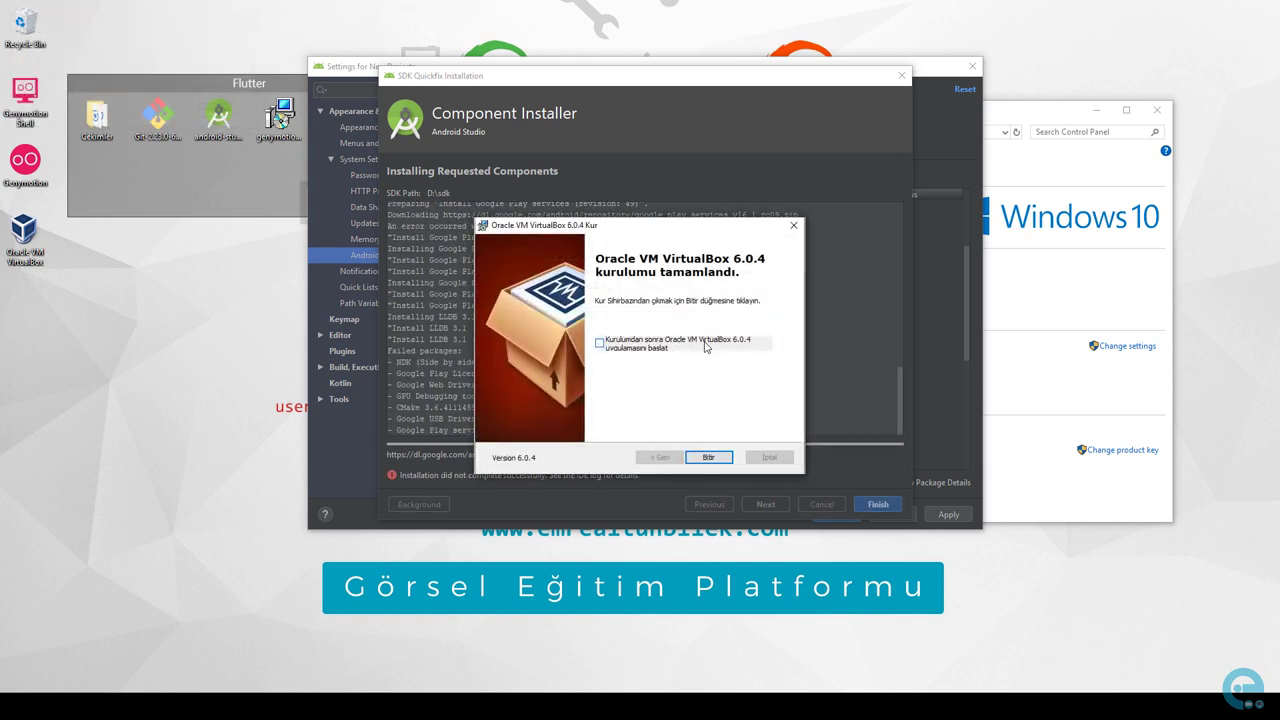
{"action": "left_click", "coordinate": [697, 464]}
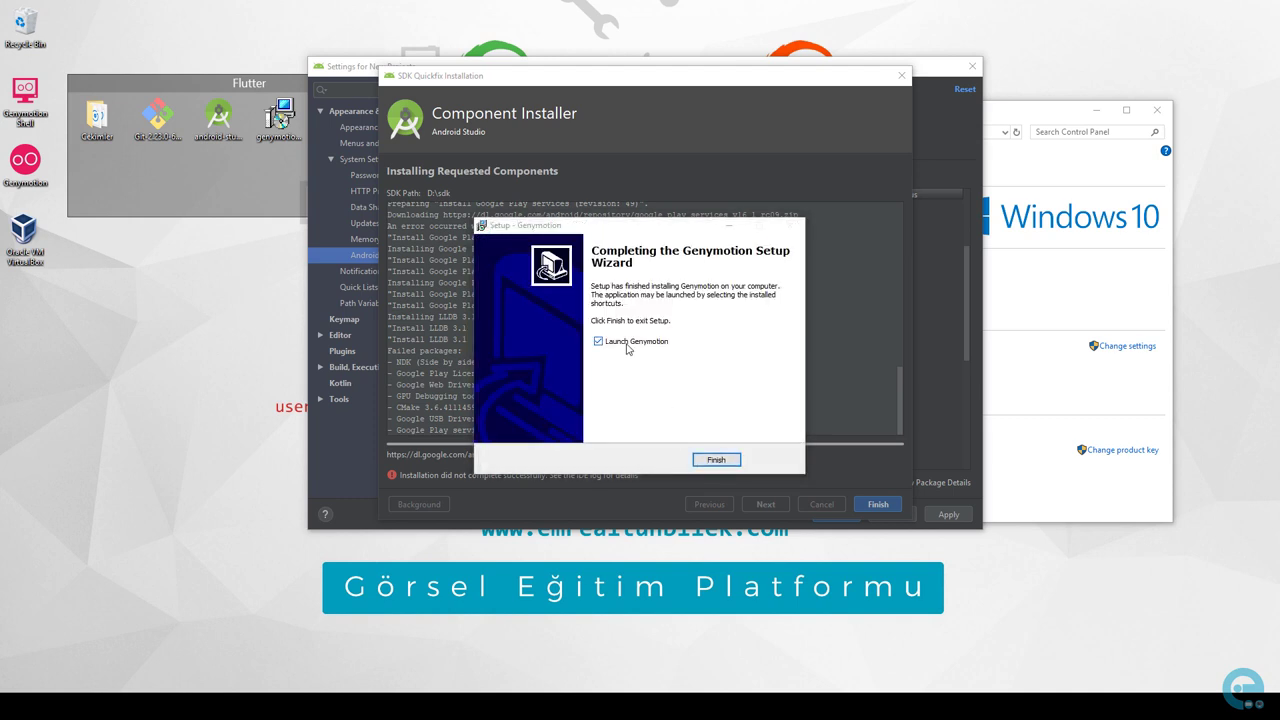
- Finish the Genymotion setup with Launch Genymotion enabled, and minimize the Genymotion window
{"action": "left_click", "coordinate": [718, 466]}
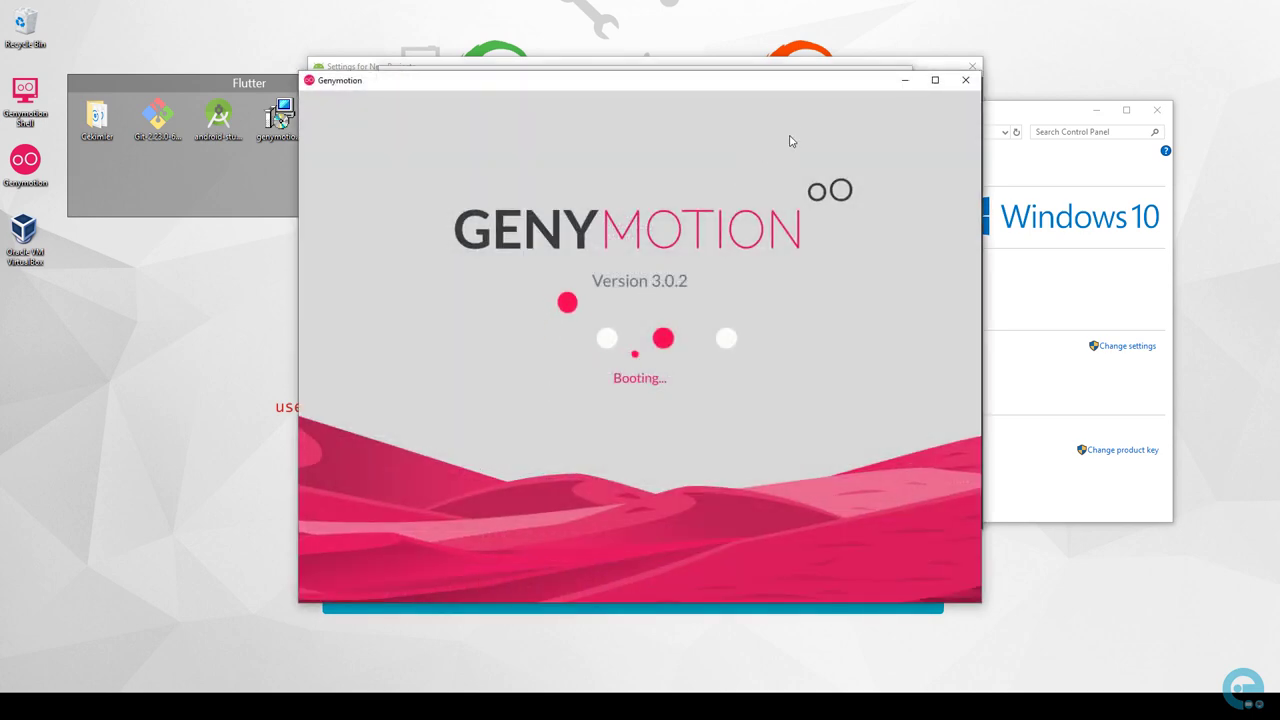
{"action": "left_click_drag", "start_coordinate": [766, 86], "coordinate": [849, 171]}
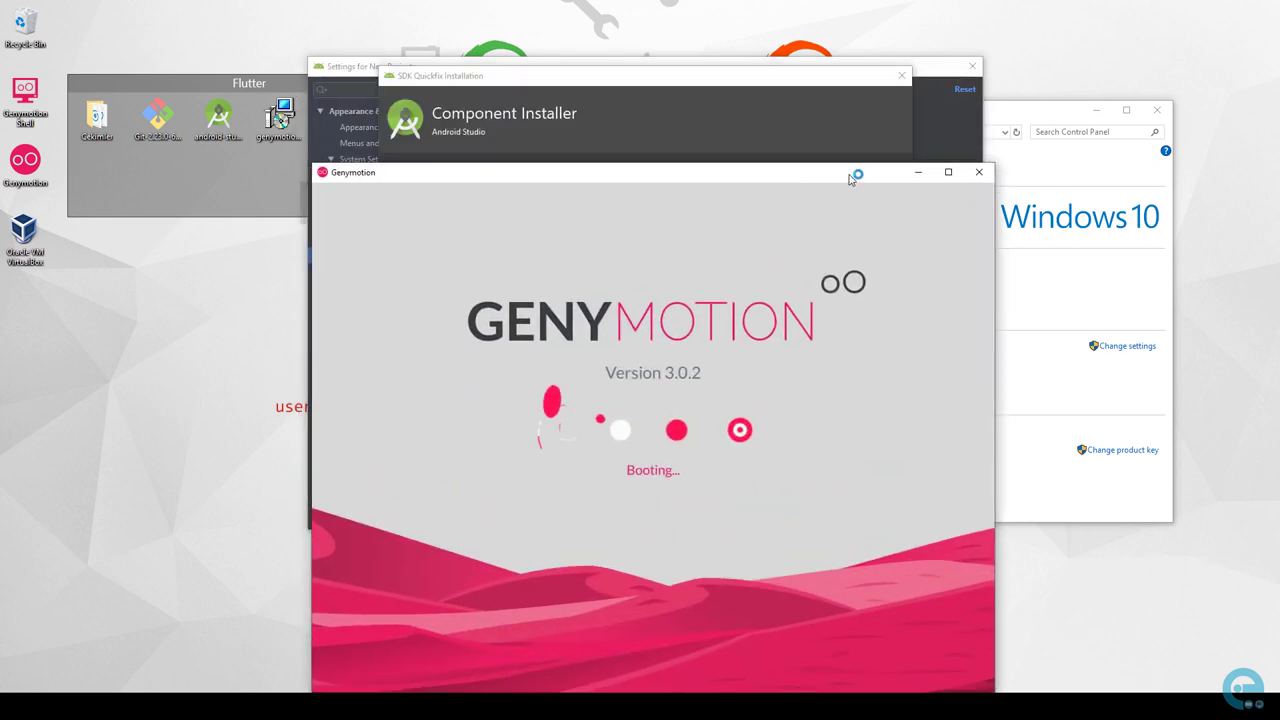
{"action": "left_click", "coordinate": [906, 174]}
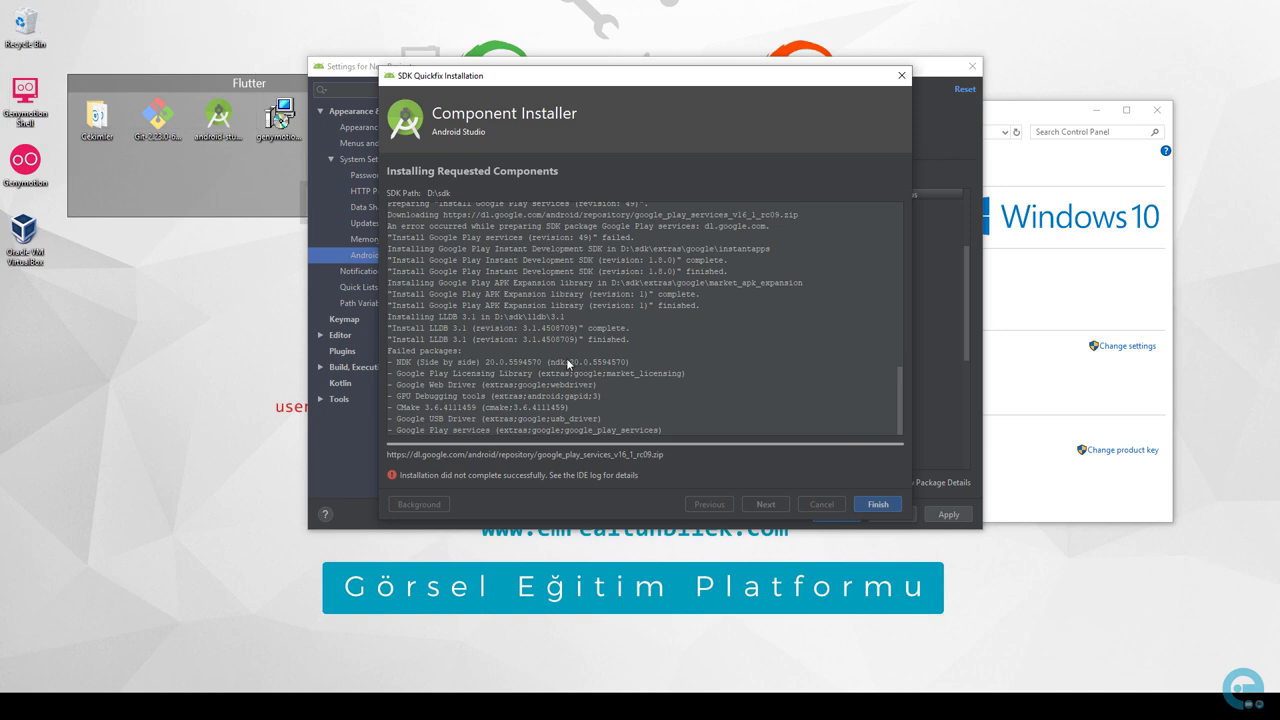
- Close the component installer and reselect Google Play Licensing Library, Google Play services, Google USB Driver, Google Web Driver and both Android Auto packages
{"action": "left_click", "coordinate": [873, 504]}
{"action": "scroll", "coordinate": [636, 371], "scroll_direction": "down", "scroll_amount": 5}
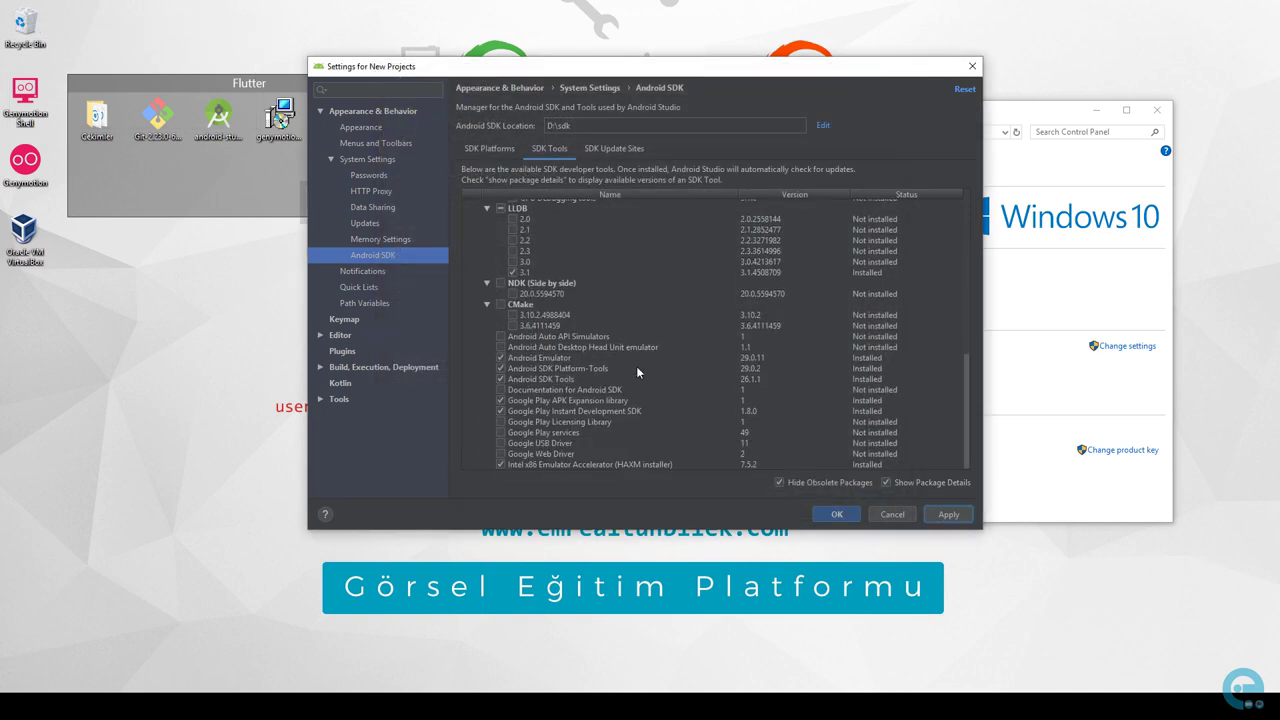
{"action": "left_click", "coordinate": [501, 421]}
{"action": "left_click", "coordinate": [501, 432]}
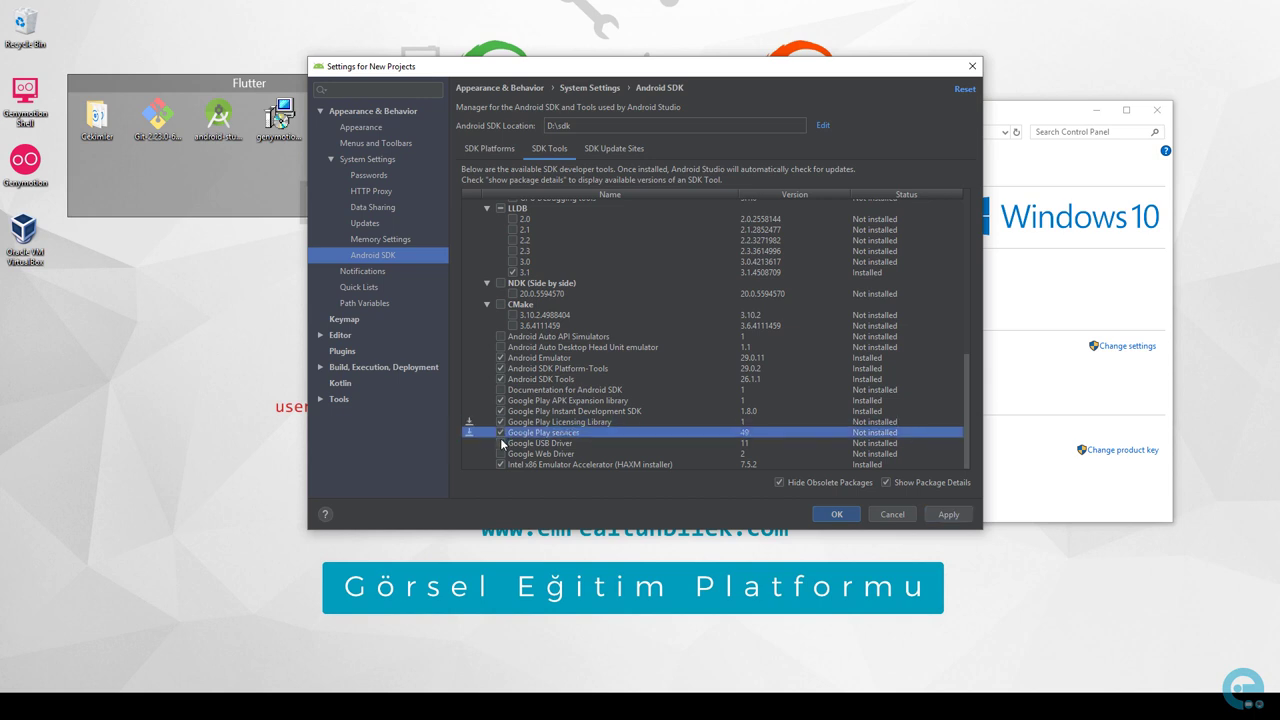
{"action": "left_click", "coordinate": [501, 443]}
{"action": "left_click", "coordinate": [501, 453]}
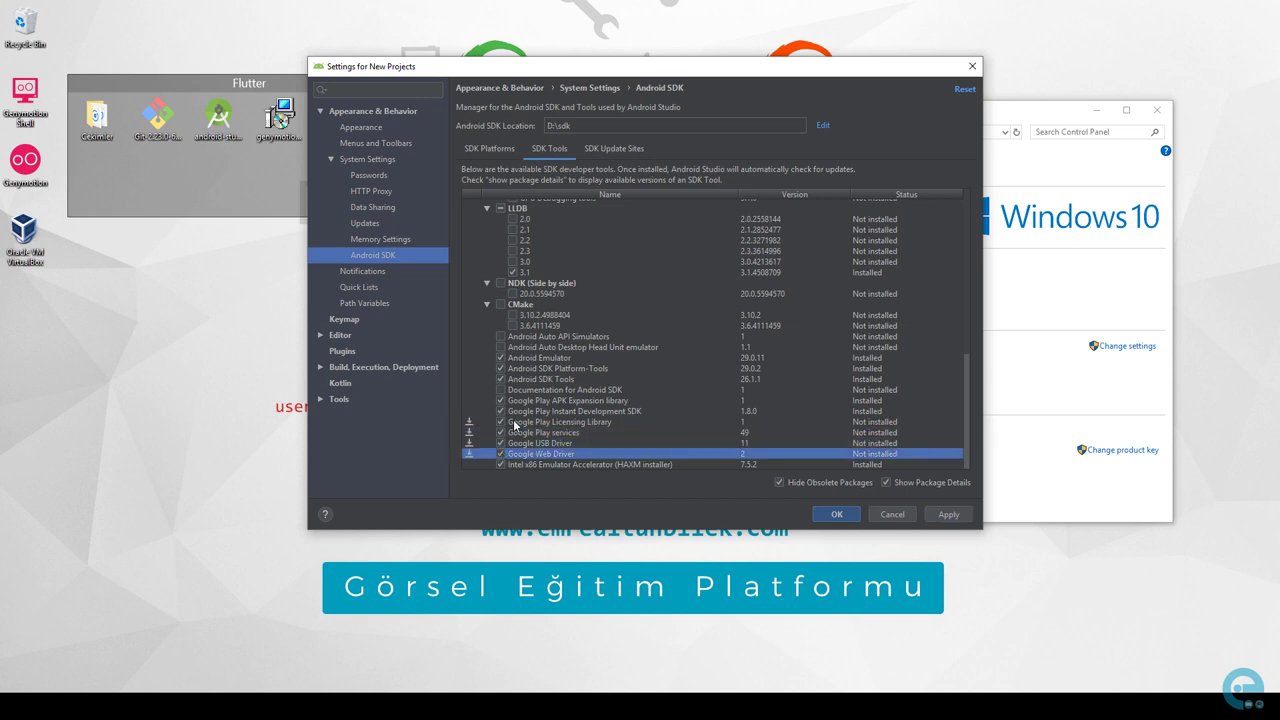
{"action": "left_click", "coordinate": [501, 337]}
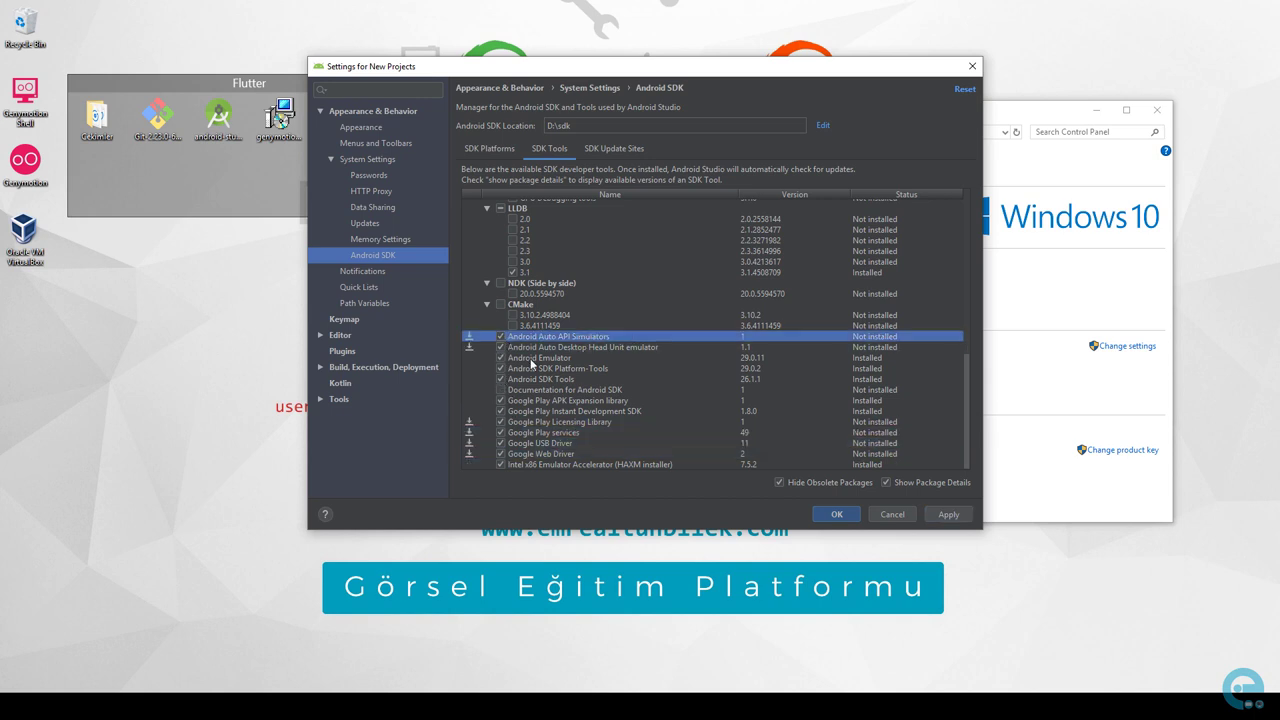
- Select CMake 3.6.4111459 and GPU Debugging tools 3.1.0 as well, and start installing the selected SDK tools
{"action": "scroll", "coordinate": [531, 366], "scroll_direction": "up", "scroll_amount": 4}
{"action": "left_click", "coordinate": [513, 451]}
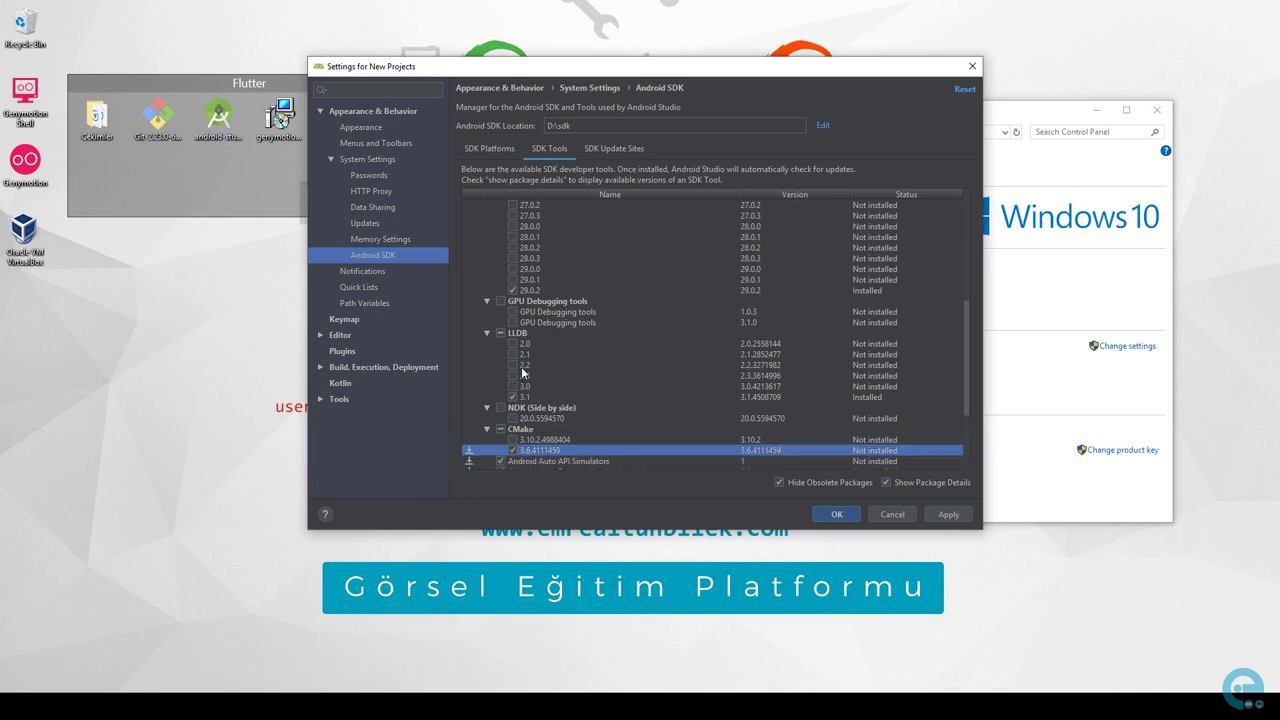
{"action": "left_click", "coordinate": [514, 323]}
{"action": "scroll", "coordinate": [525, 300], "scroll_direction": "up", "scroll_amount": 3}
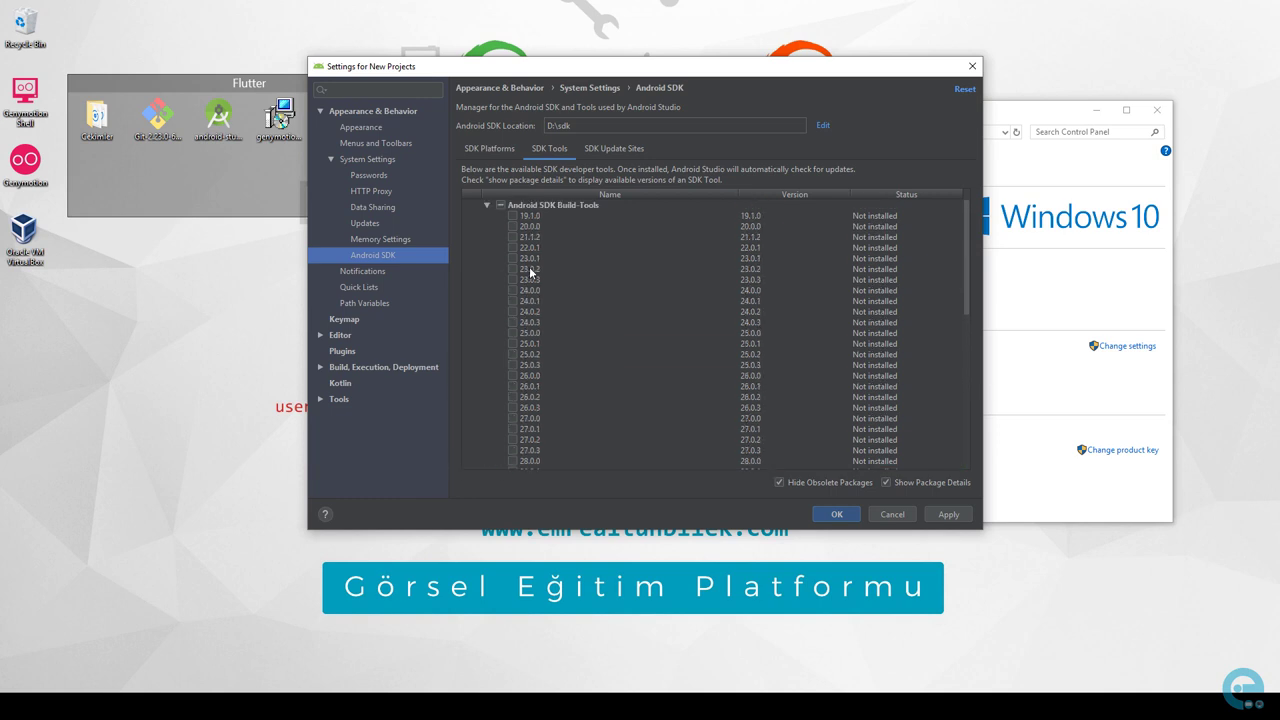
{"action": "left_click", "coordinate": [944, 515]}
{"action": "left_click", "coordinate": [617, 351]}
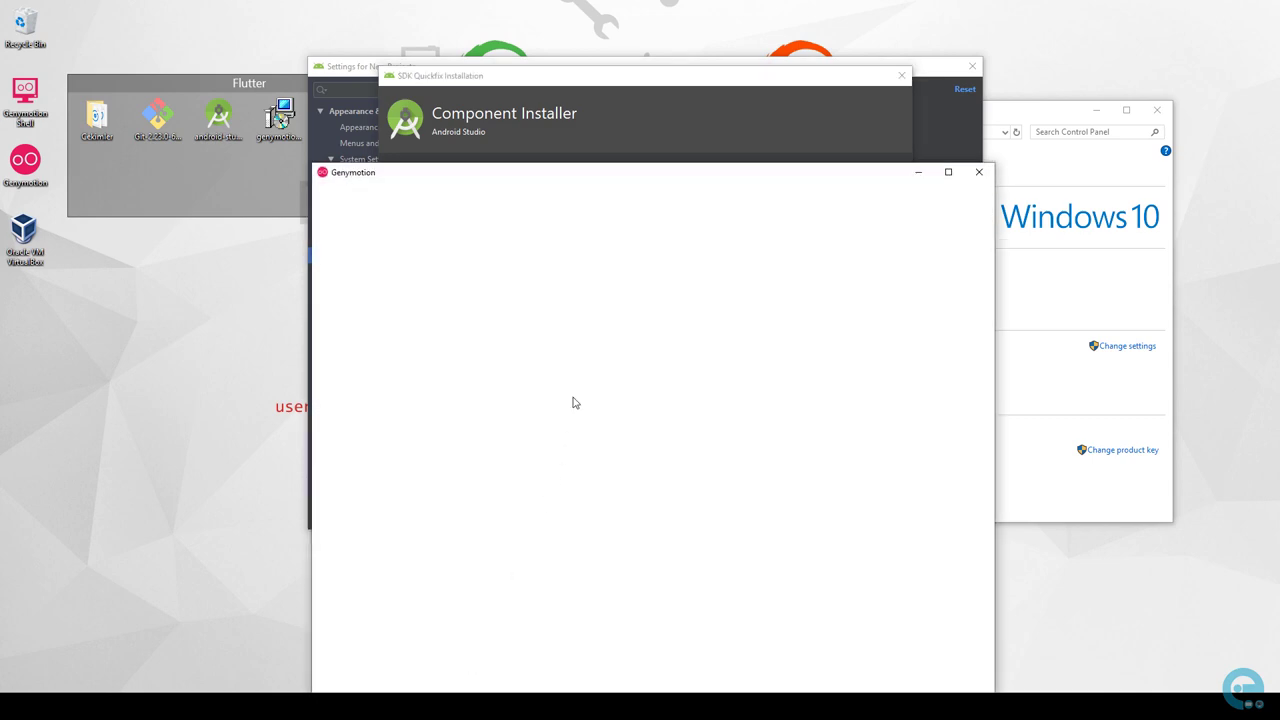
- Check in Genymotion's ADB settings that the custom Android SDK folder matches Android Studio's SDK location, and close the settings
{"action": "left_click_drag", "start_coordinate": [630, 184], "coordinate": [651, 80]}
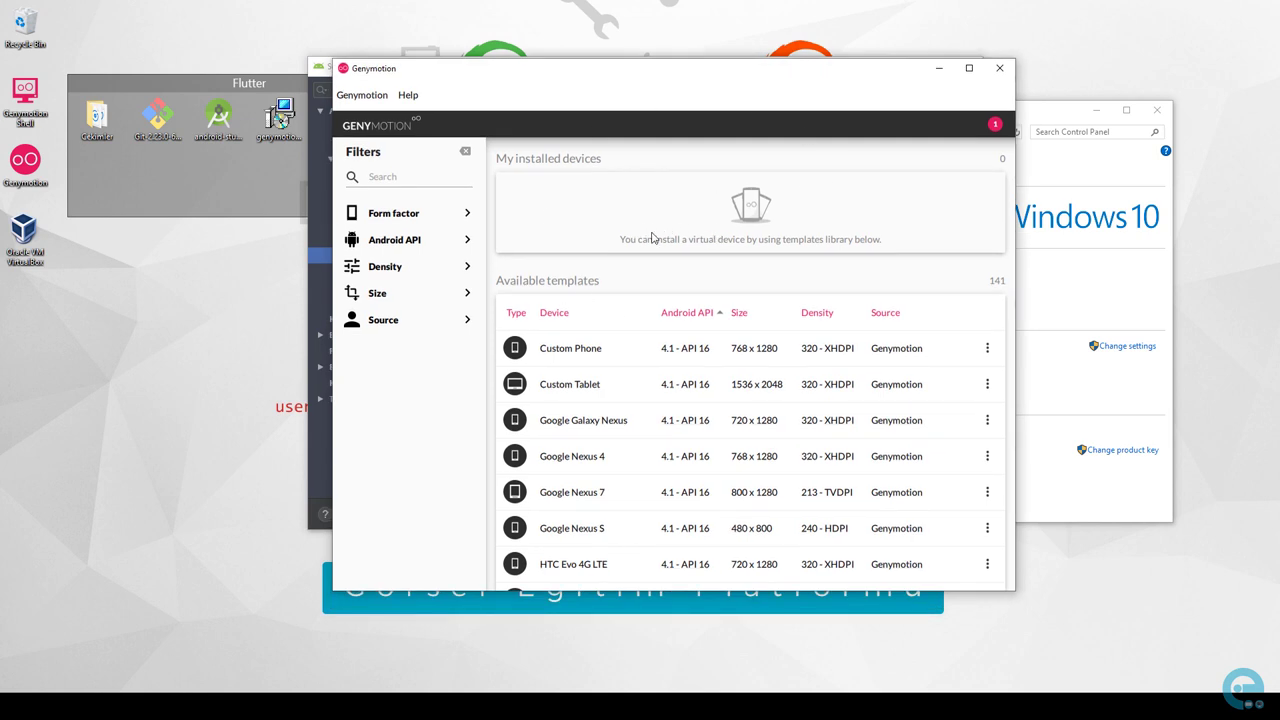
{"action": "left_click", "coordinate": [374, 96]}
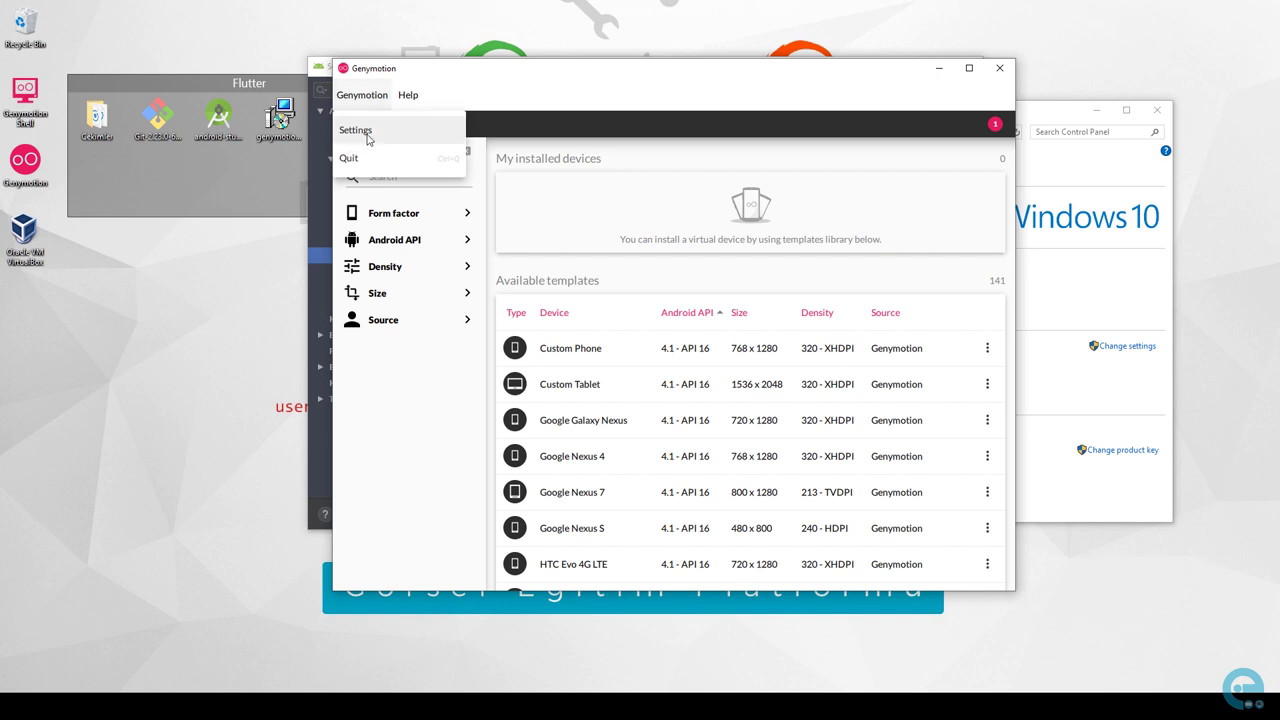
{"action": "left_click", "coordinate": [357, 133]}
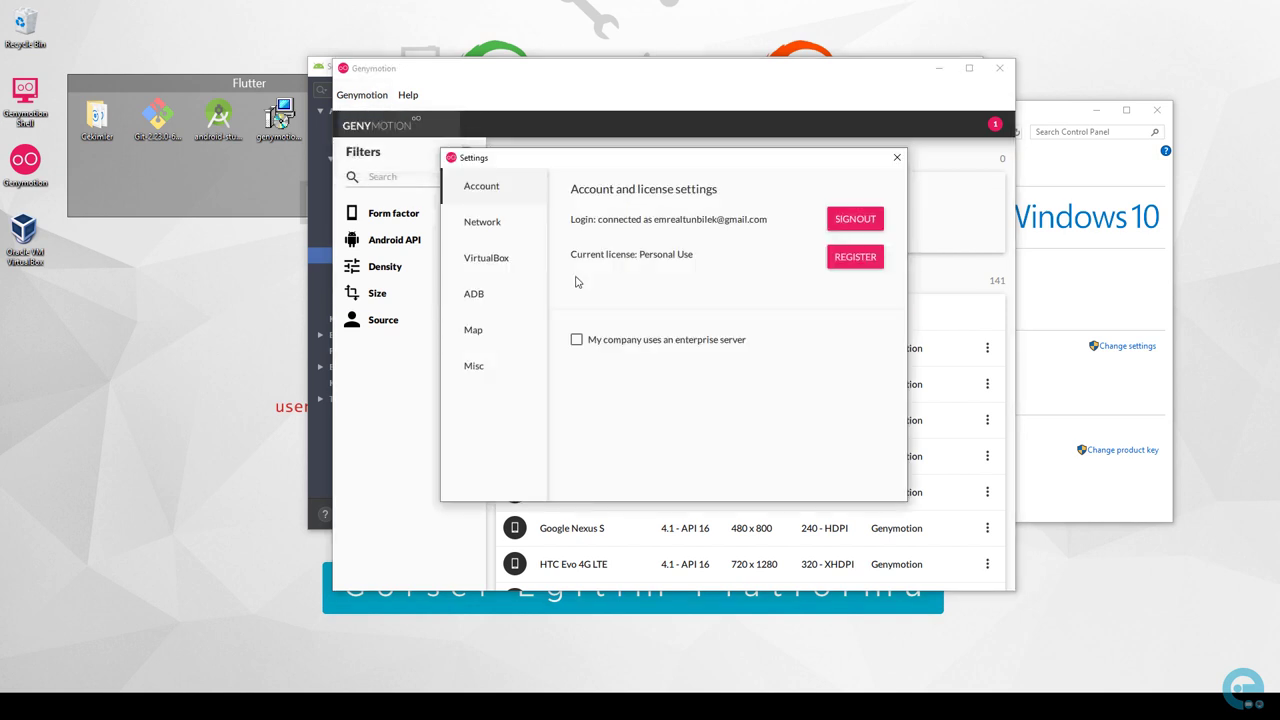
{"action": "left_click", "coordinate": [493, 300]}
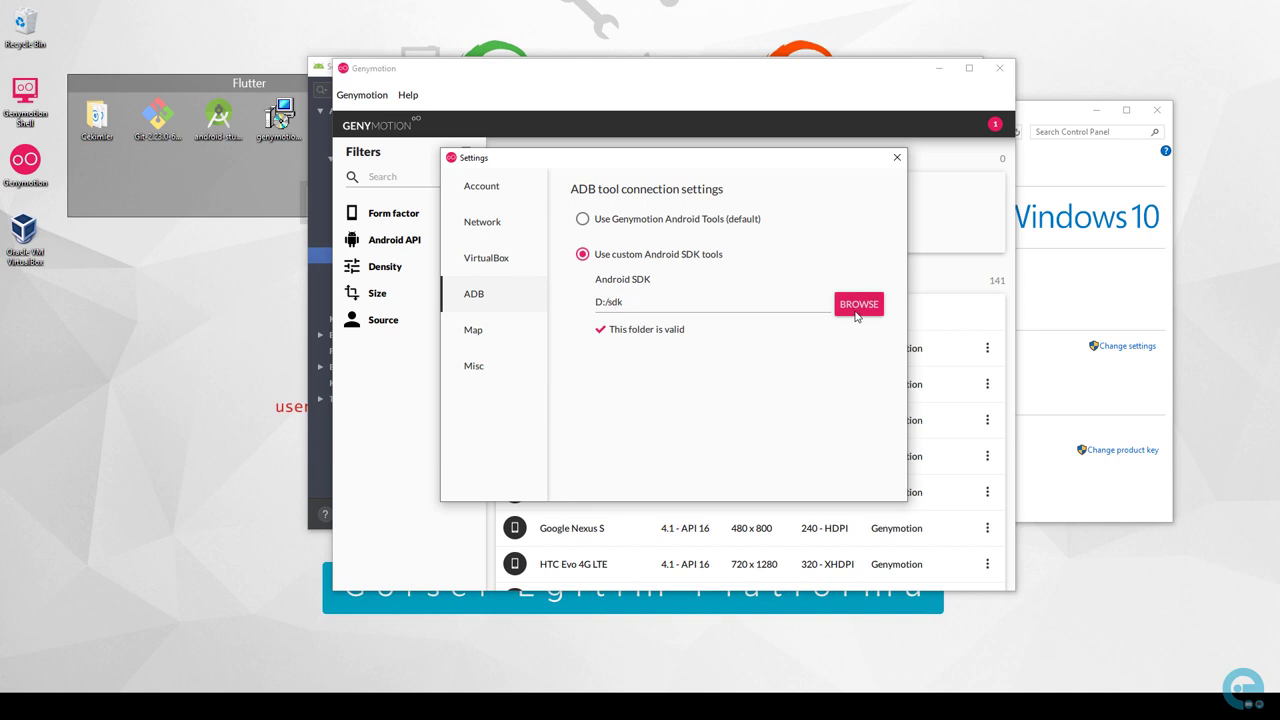
{"action": "triple_click", "coordinate": [624, 302]}
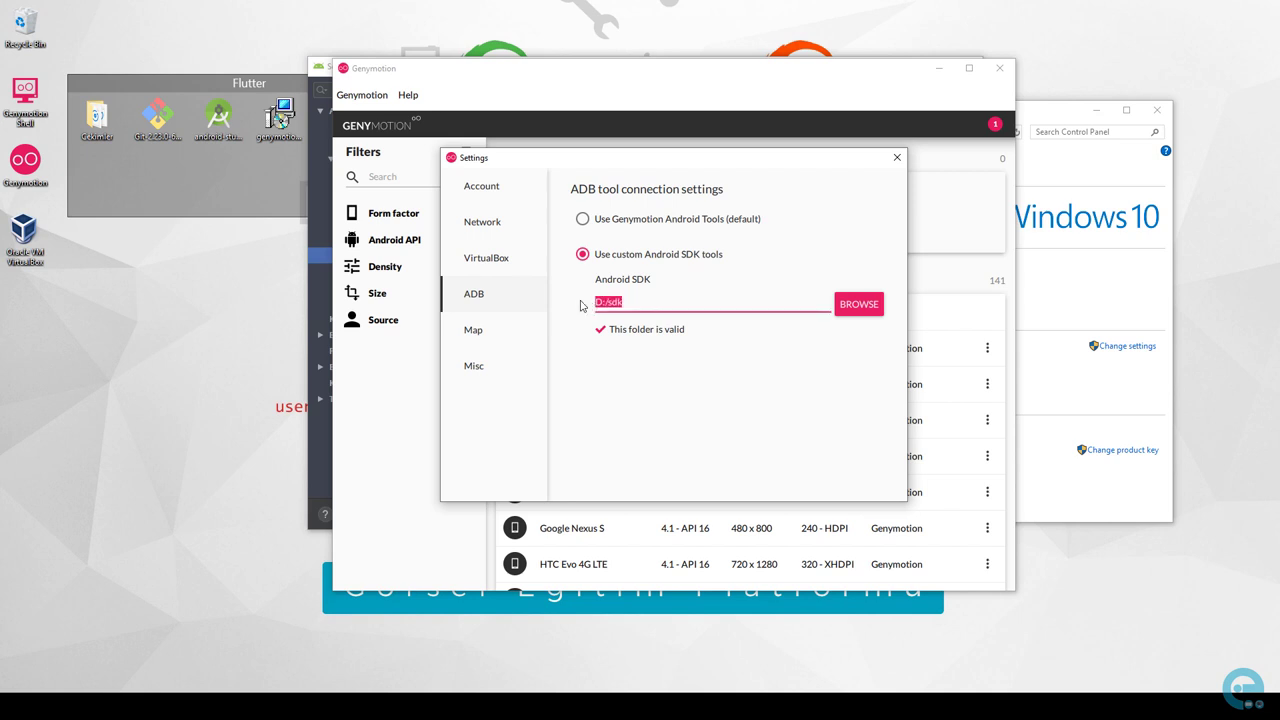
{"action": "left_click", "coordinate": [644, 301]}
{"action": "triple_click", "coordinate": [596, 304]}
{"action": "left_click", "coordinate": [897, 157]}
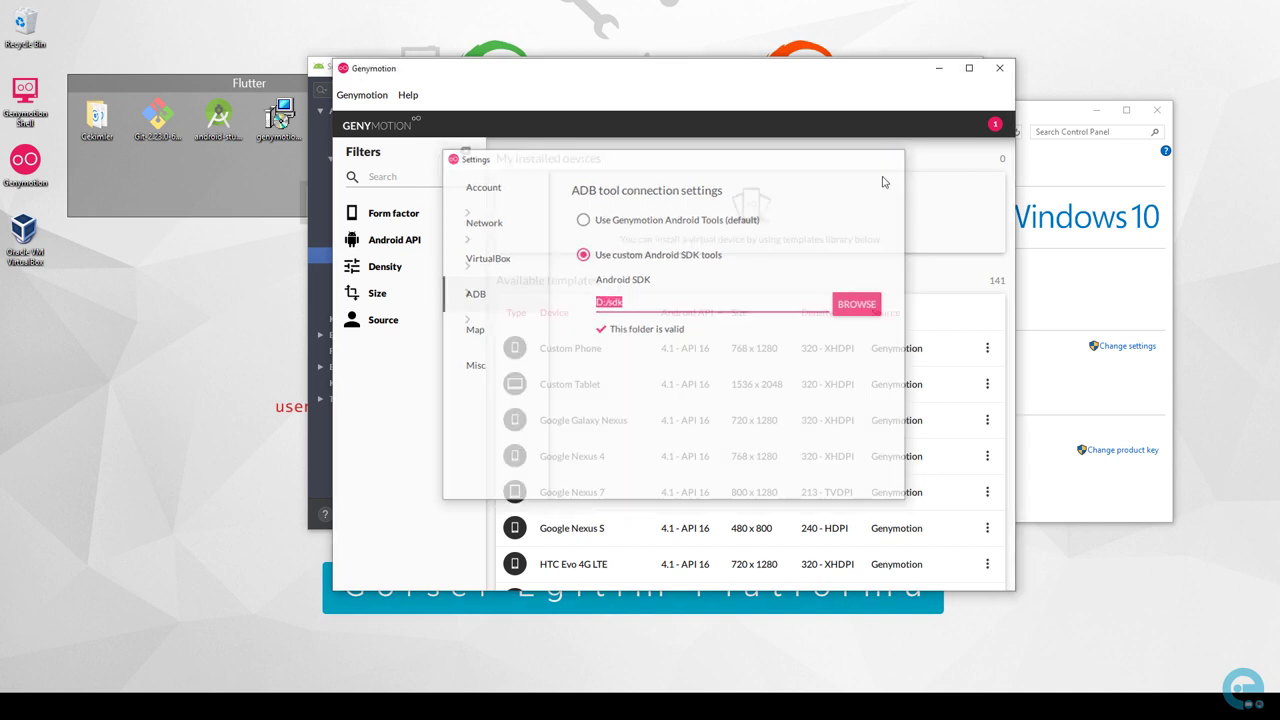
- Sort the Genymotion templates by Android API, newest first, and open the installation settings for the Google Pixel 2 with API 28
{"action": "left_click", "coordinate": [717, 327]}
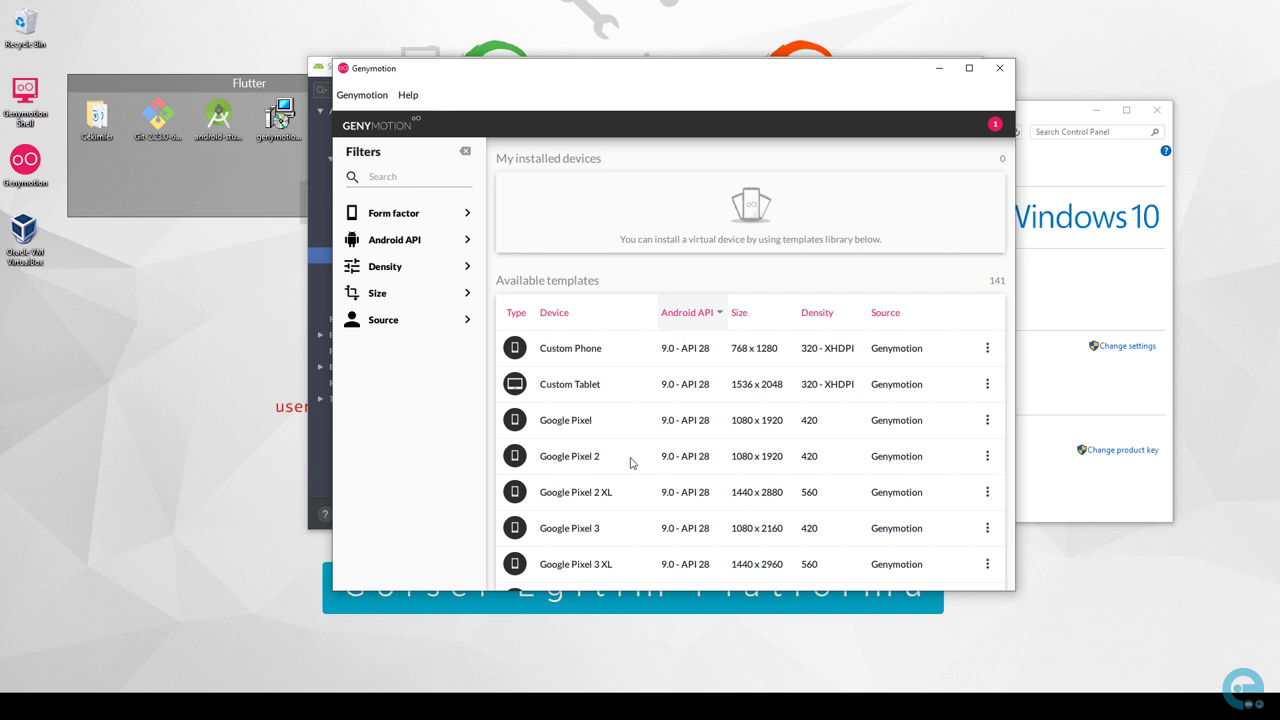
{"action": "left_click", "coordinate": [673, 465]}
{"action": "left_click", "coordinate": [987, 456]}
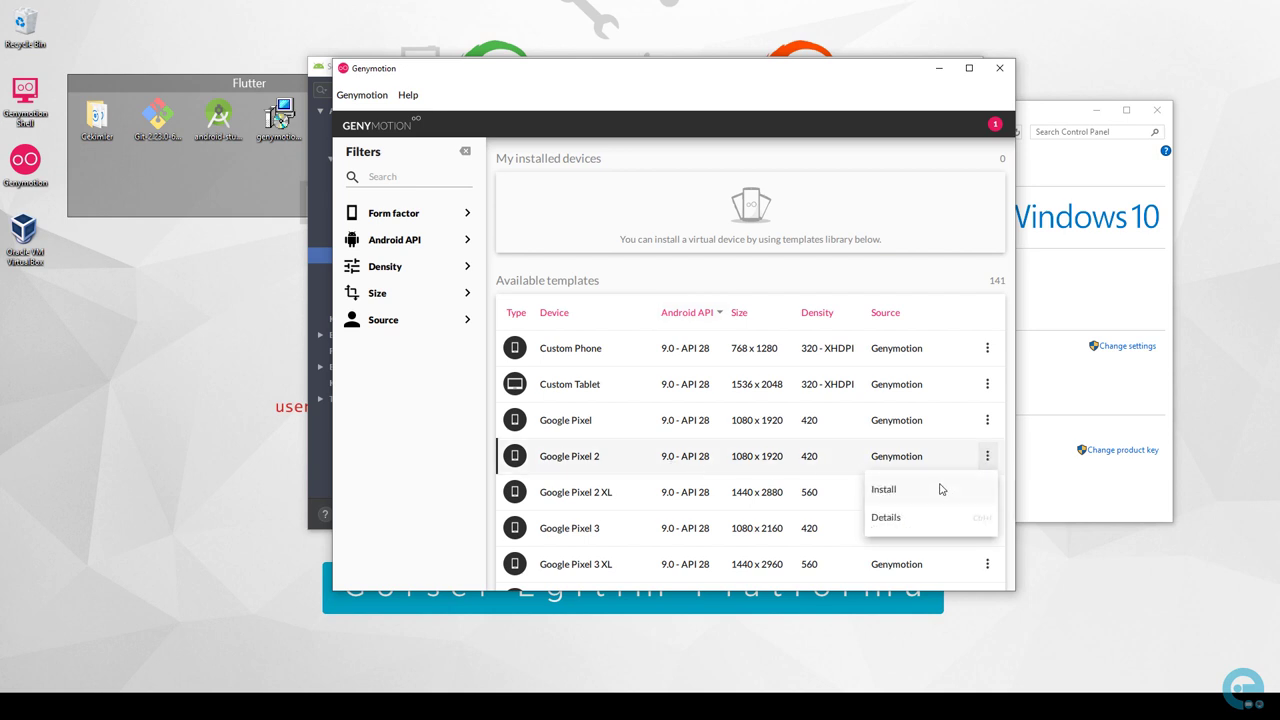
{"action": "left_click", "coordinate": [960, 490]}
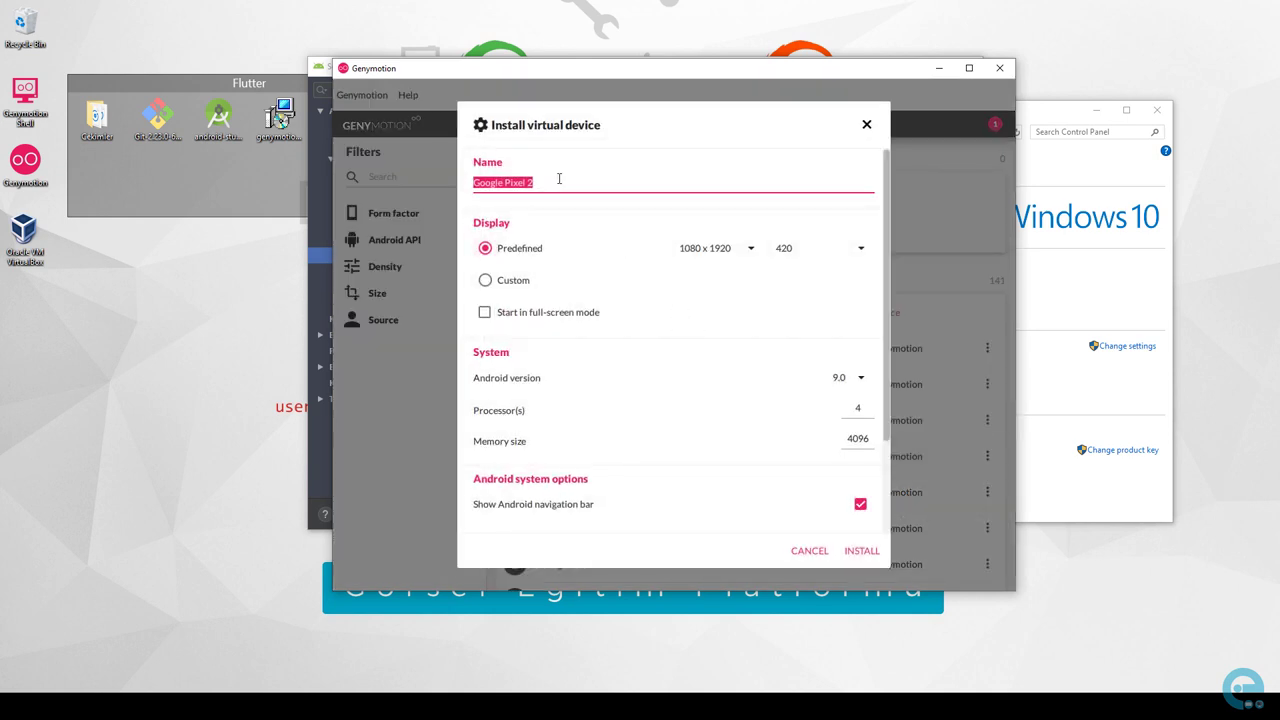
- Name the virtual device API28
{"action": "type", "text": "ap"}
{"action": "key", "text": "BackSpace"}
{"action": "key", "text": "BackSpace"}
{"action": "type", "text": "AP"}
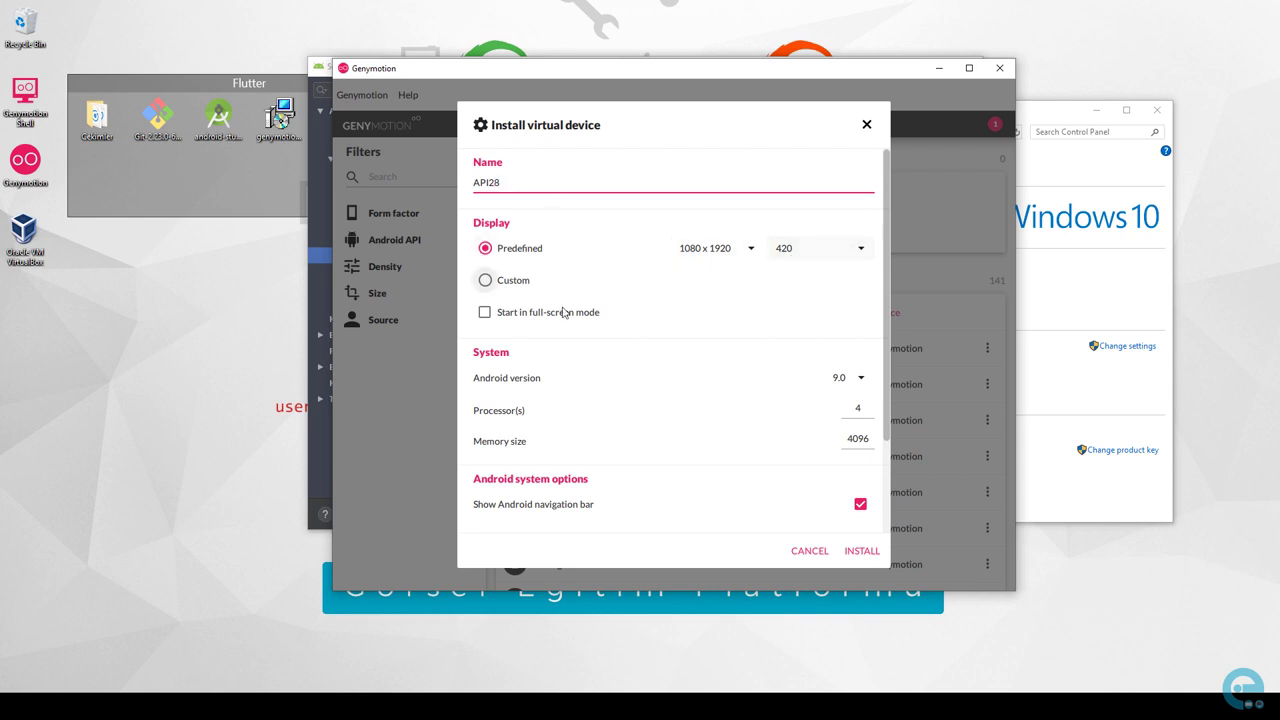
- Set the virtual device to 2 processors, keep the 4096 memory size and NAT network mode, and start its installation
{"action": "left_click", "coordinate": [861, 410]}
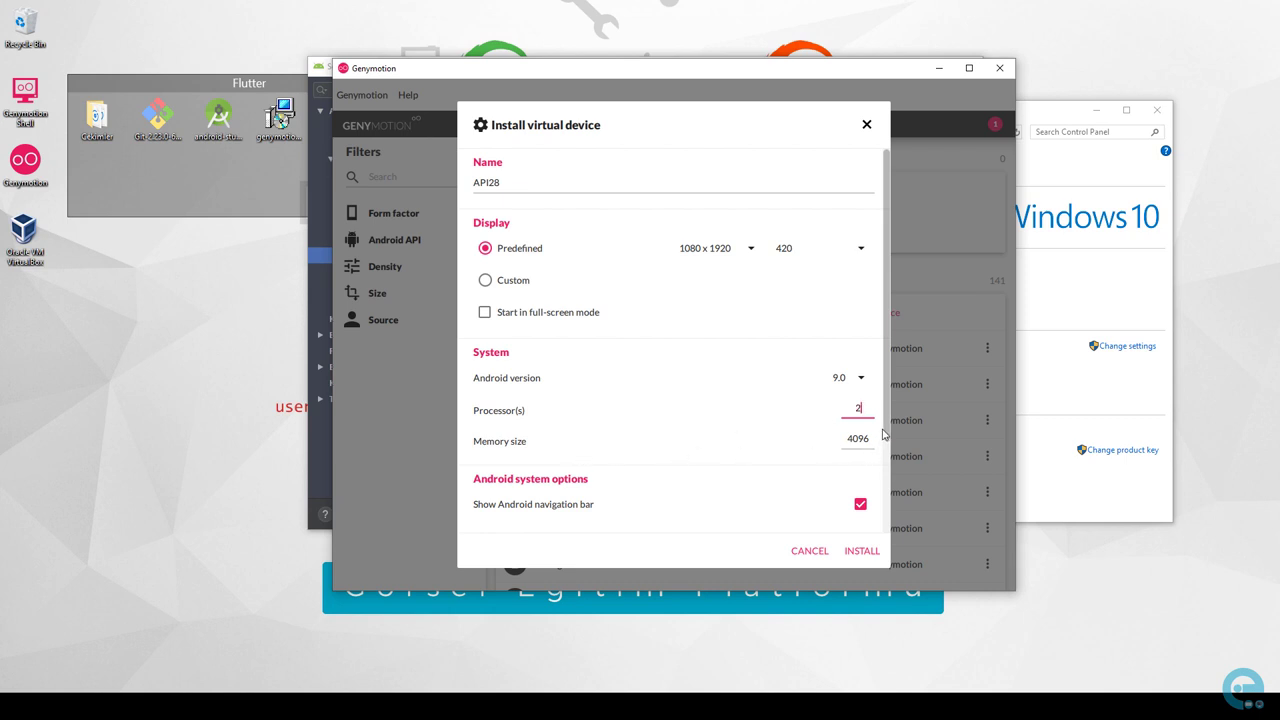
{"action": "left_click_drag", "start_coordinate": [883, 435], "coordinate": [886, 491]}
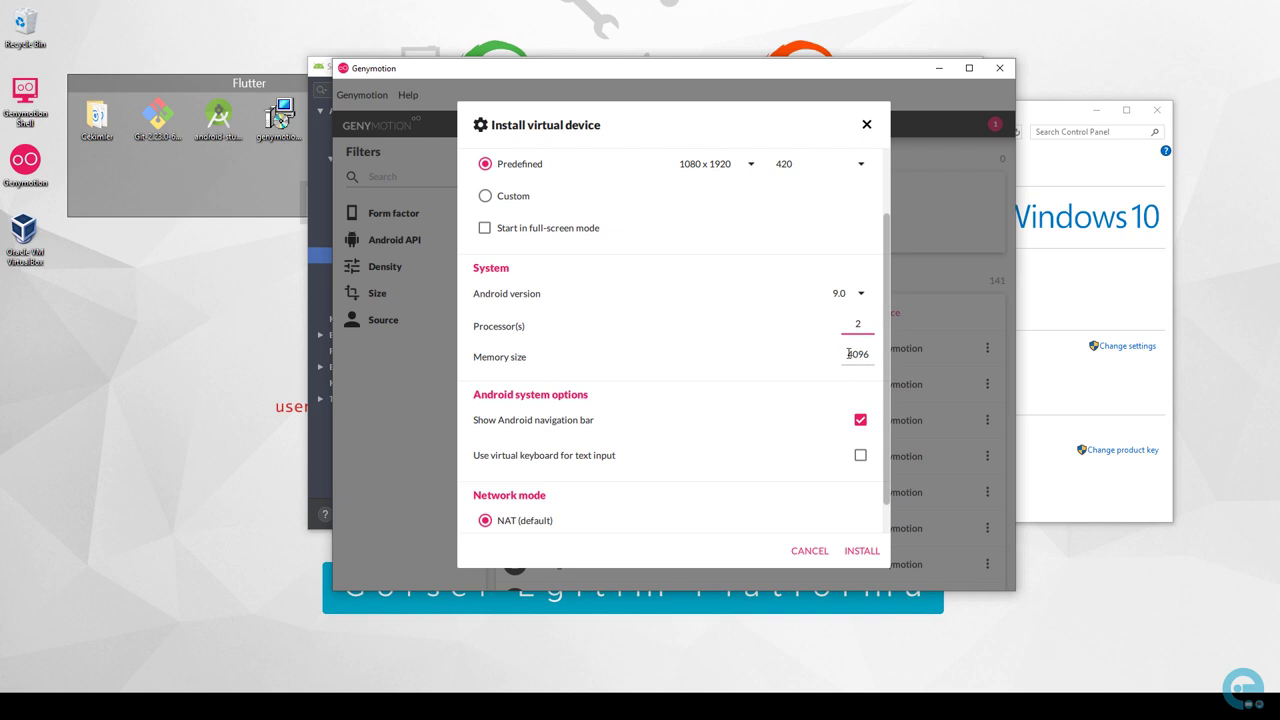
{"action": "left_click_drag", "start_coordinate": [848, 353], "coordinate": [877, 358]}
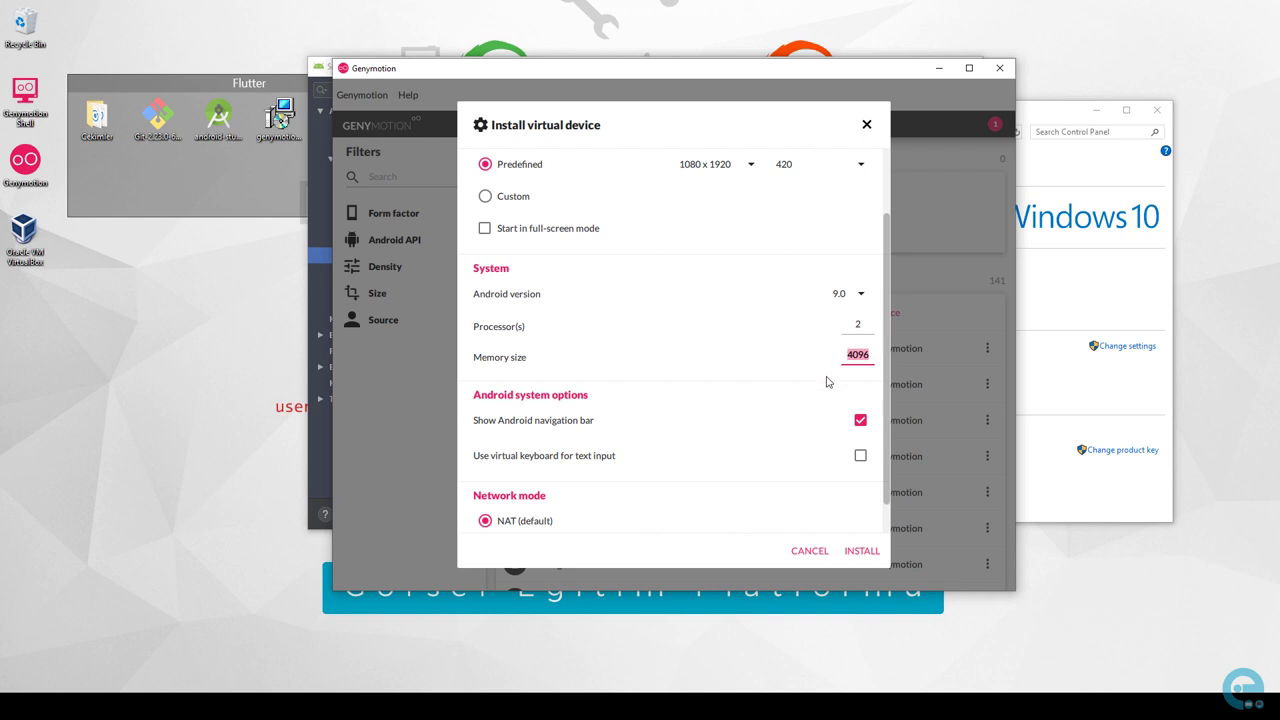
{"action": "scroll", "coordinate": [811, 444], "scroll_direction": "down", "scroll_amount": 1}
{"action": "scroll", "coordinate": [811, 444], "scroll_direction": "up", "scroll_amount": 1}
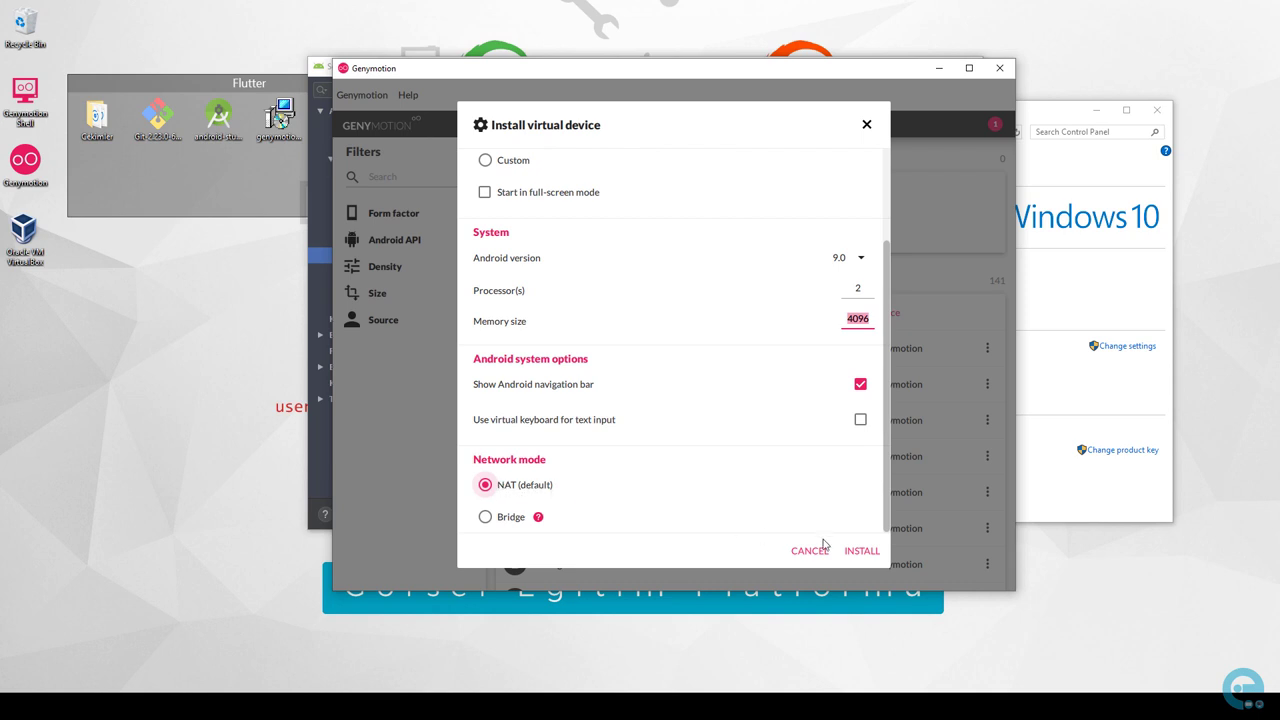
{"action": "left_click", "coordinate": [860, 552]}
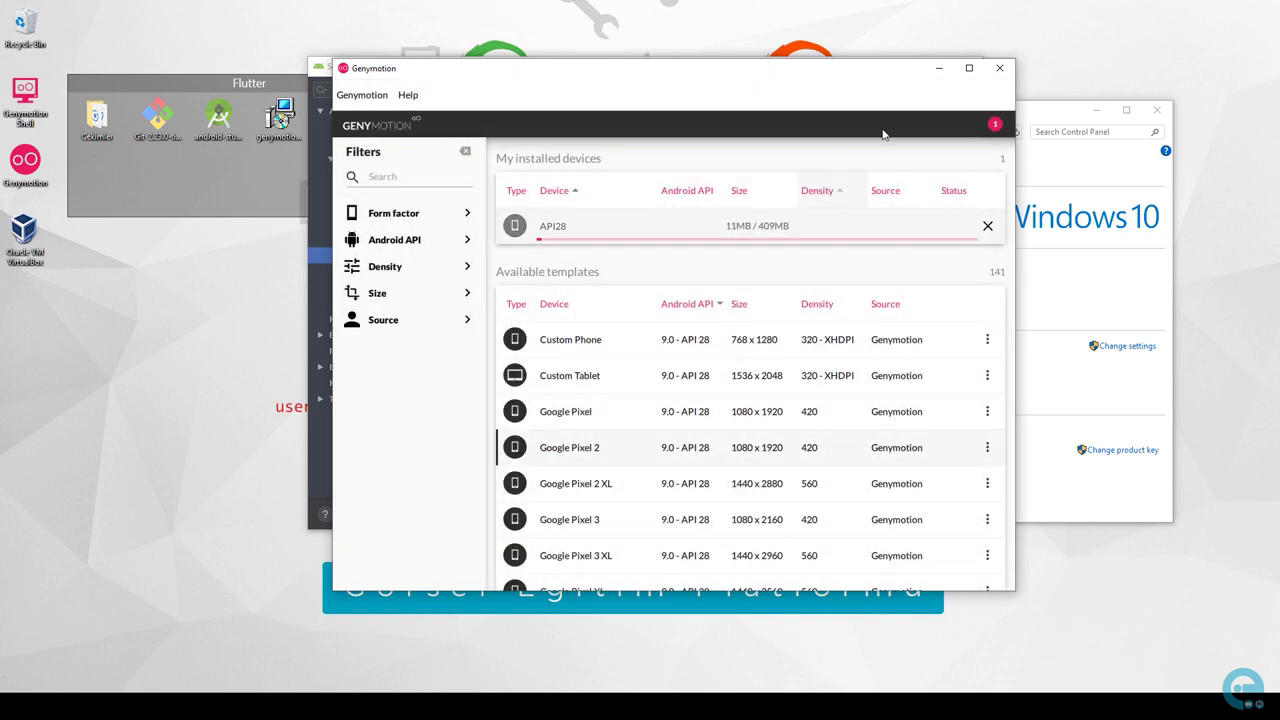
- Minimize Genymotion, finish the SDK component installation, and apply and close Android Studio's SDK settings
{"action": "left_click", "coordinate": [938, 67]}
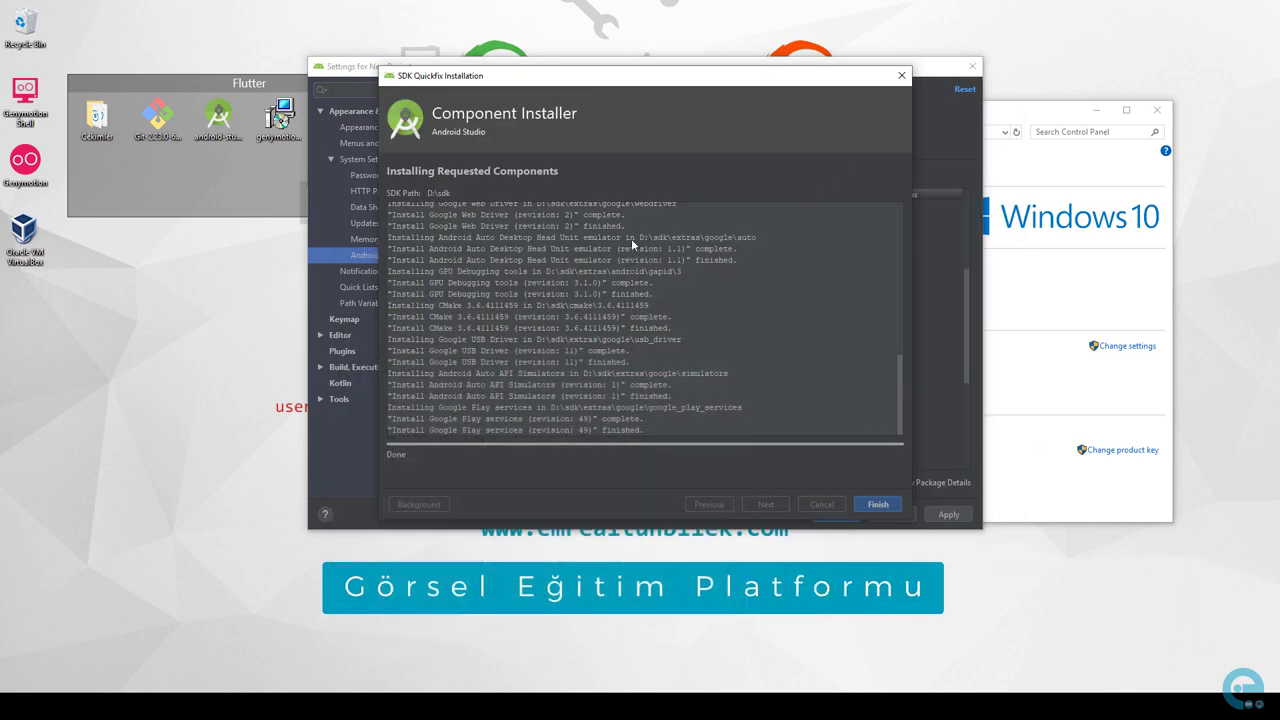
{"action": "left_click", "coordinate": [867, 503]}
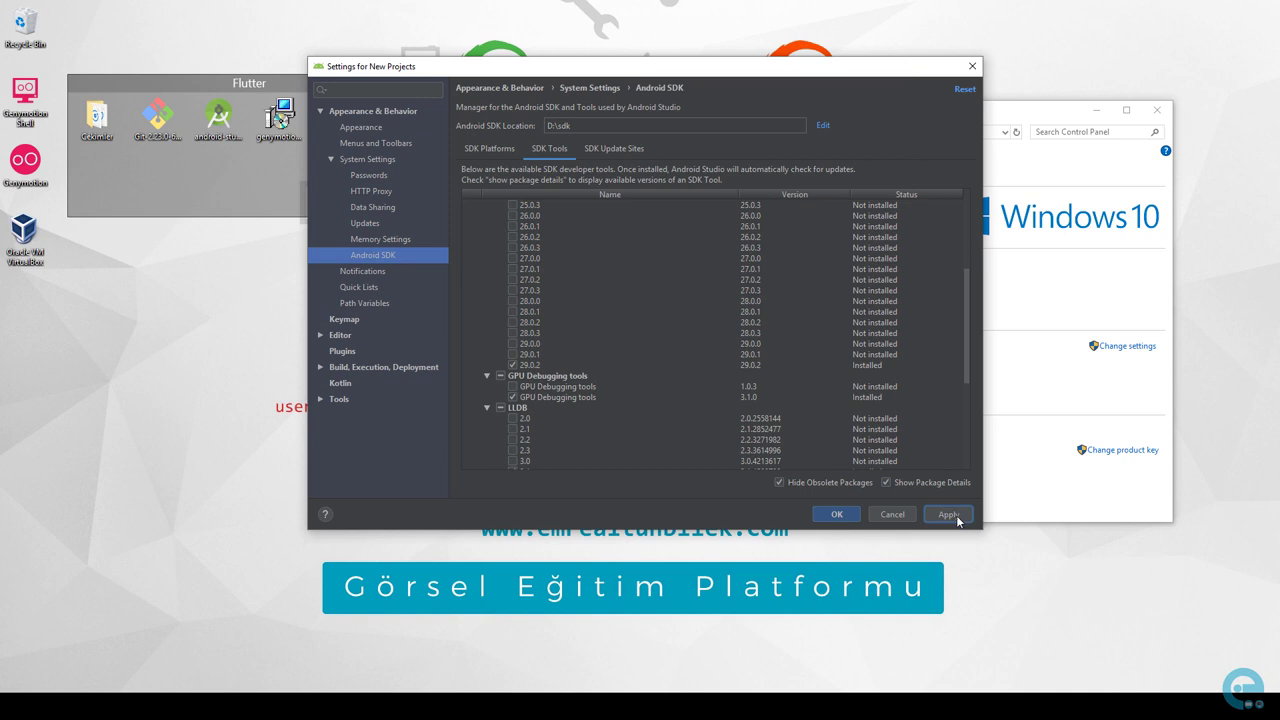
{"action": "left_click", "coordinate": [953, 518]}
{"action": "left_click", "coordinate": [837, 514]}
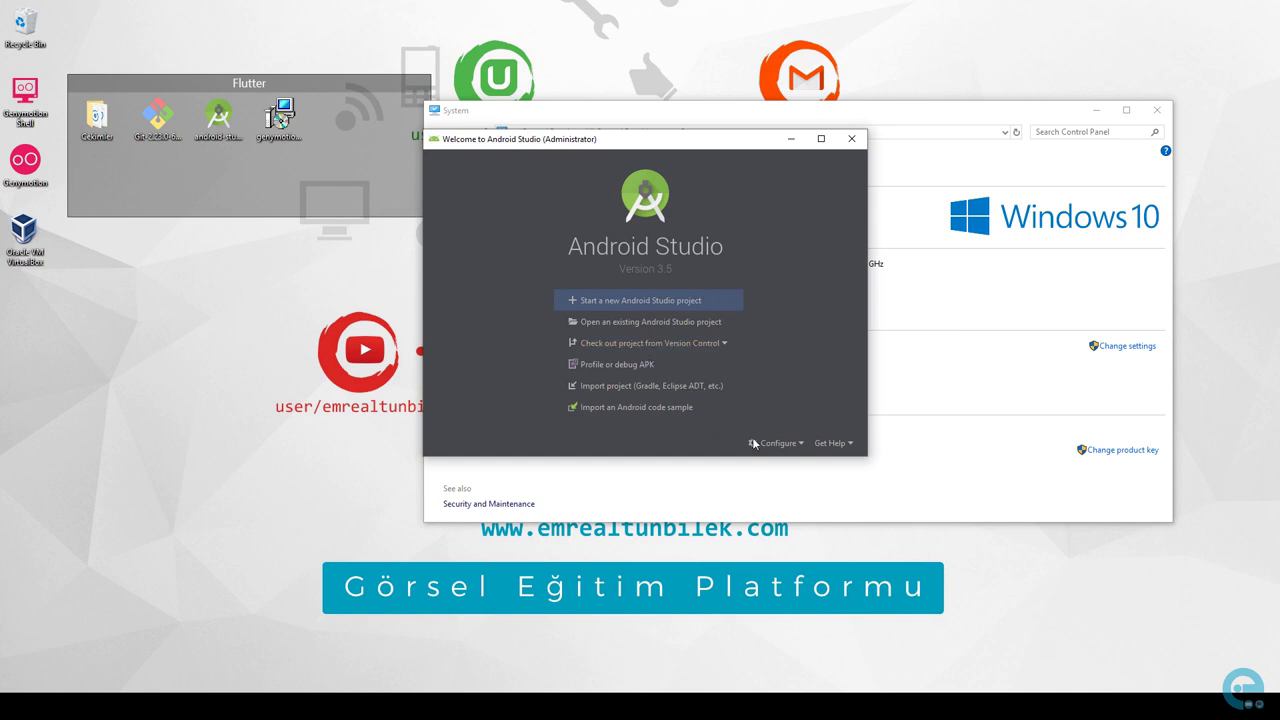
- Open Android Studio's plugin marketplace and search for flutter
{"action": "left_click", "coordinate": [795, 444]}
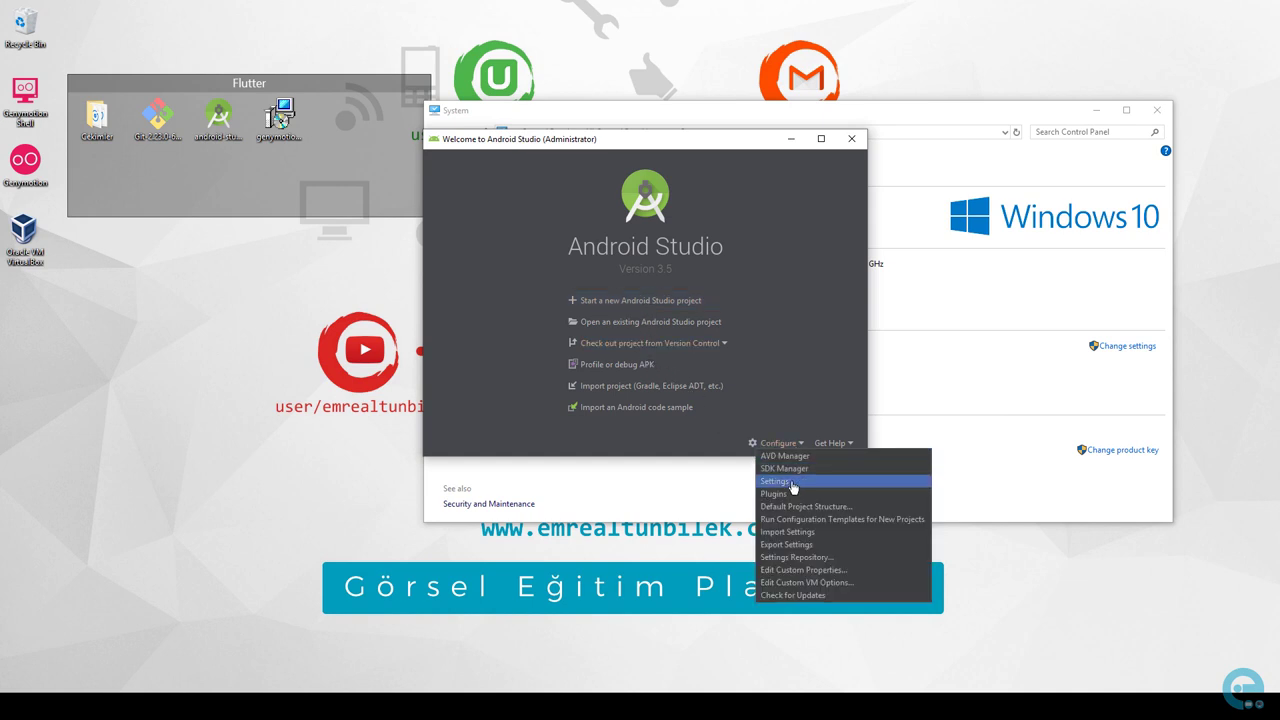
{"action": "left_click", "coordinate": [790, 494]}
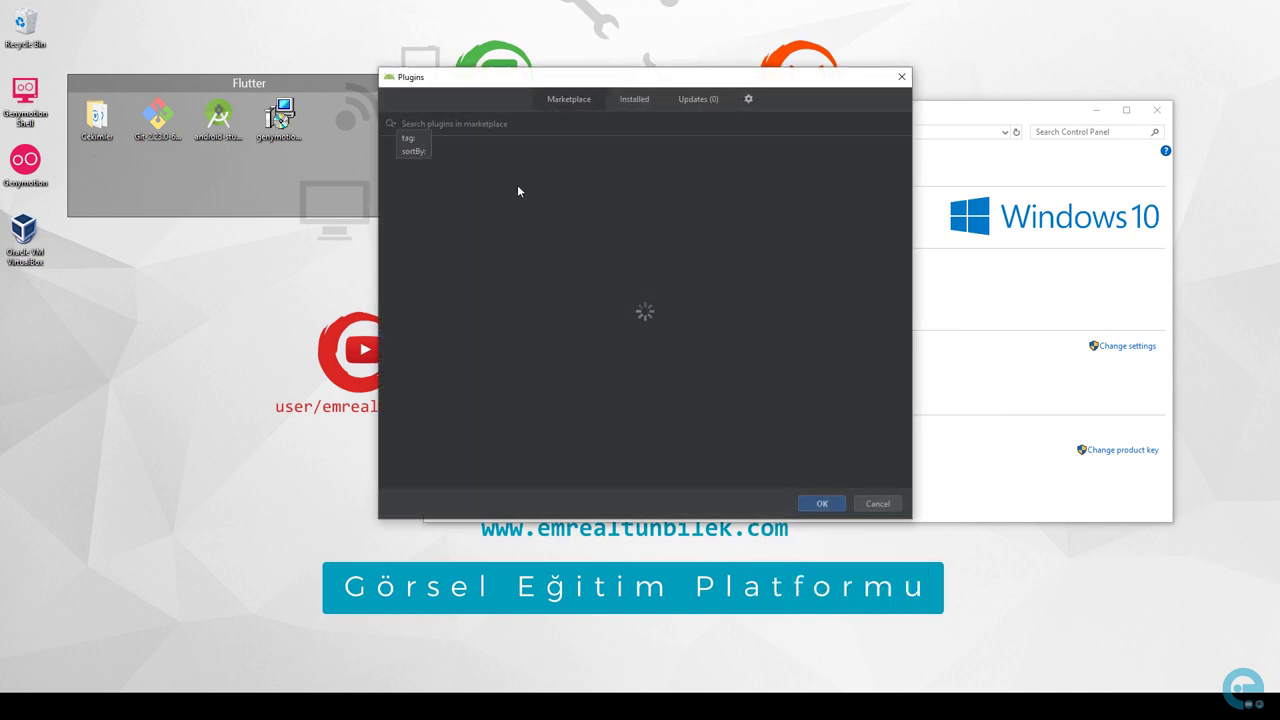
{"action": "type", "text": "FLUT"}
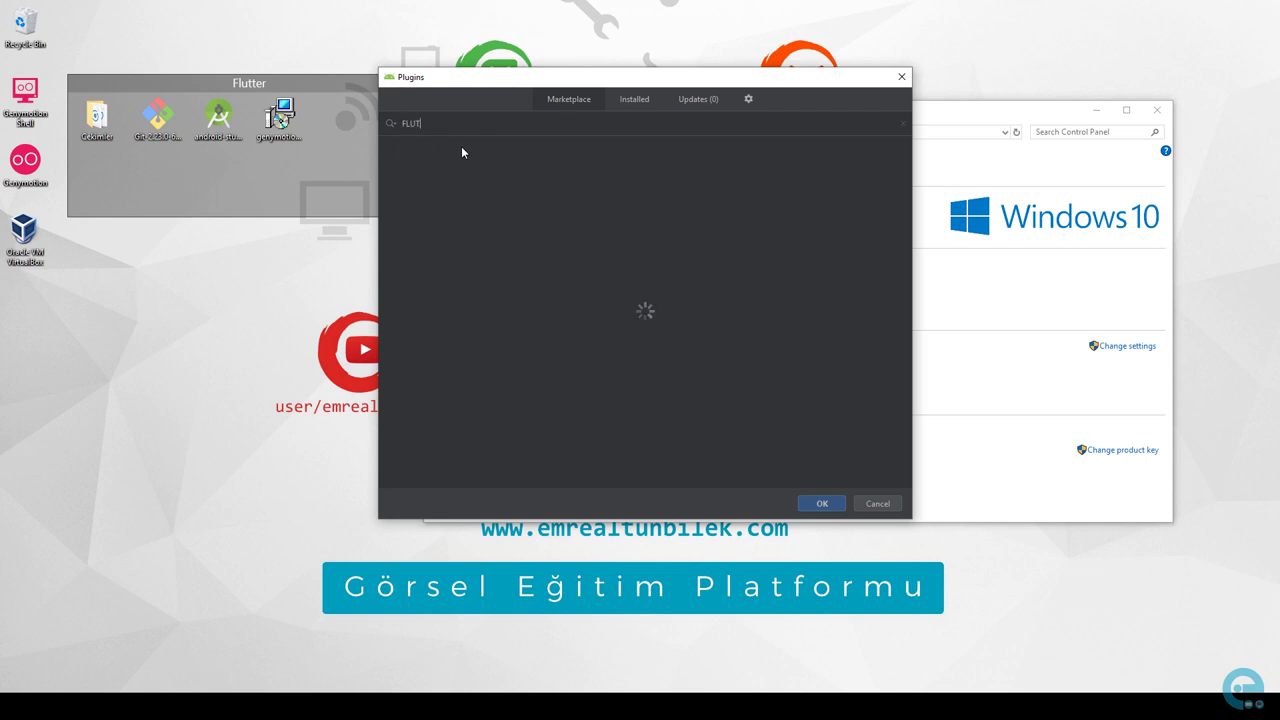
{"action": "type", "text": "TE"}
{"action": "key", "text": "BackSpace"}
{"action": "key", "text": "BackSpace"}
{"action": "key", "text": "BackSpace"}
{"action": "key", "text": "BackSpace"}
{"action": "key", "text": "BackSpace"}
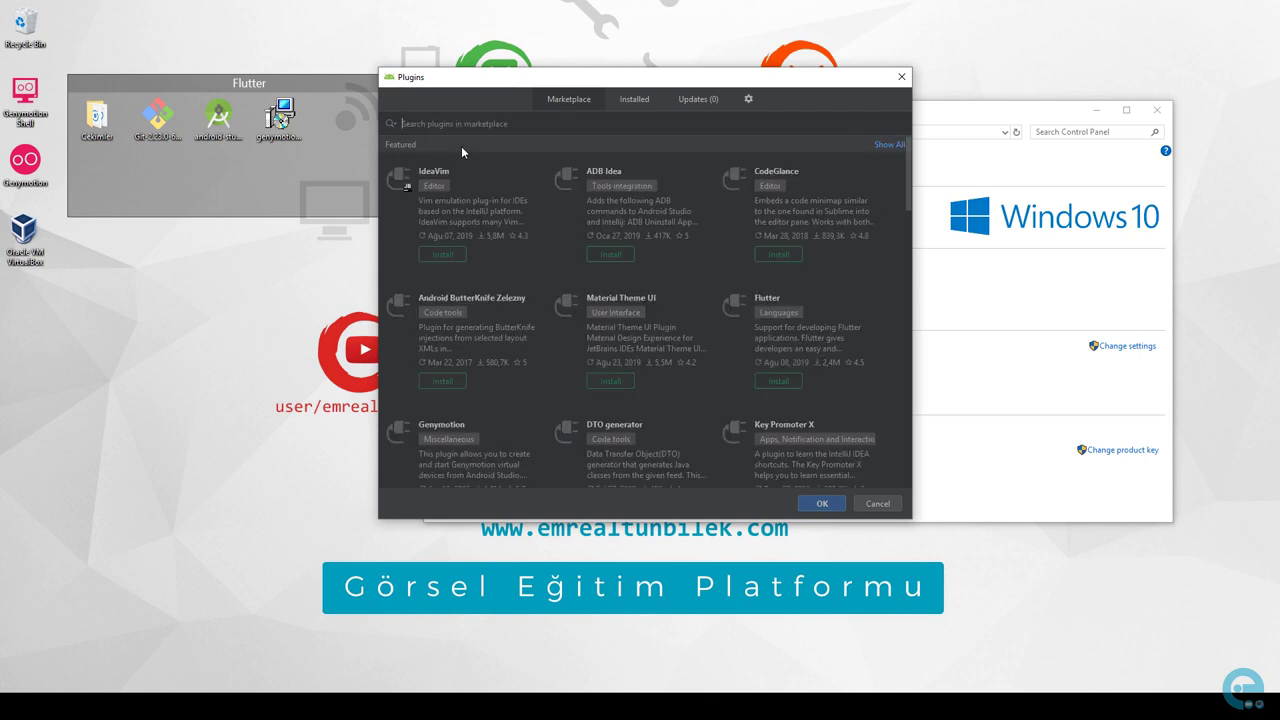
{"action": "type", "text": "flutter"}
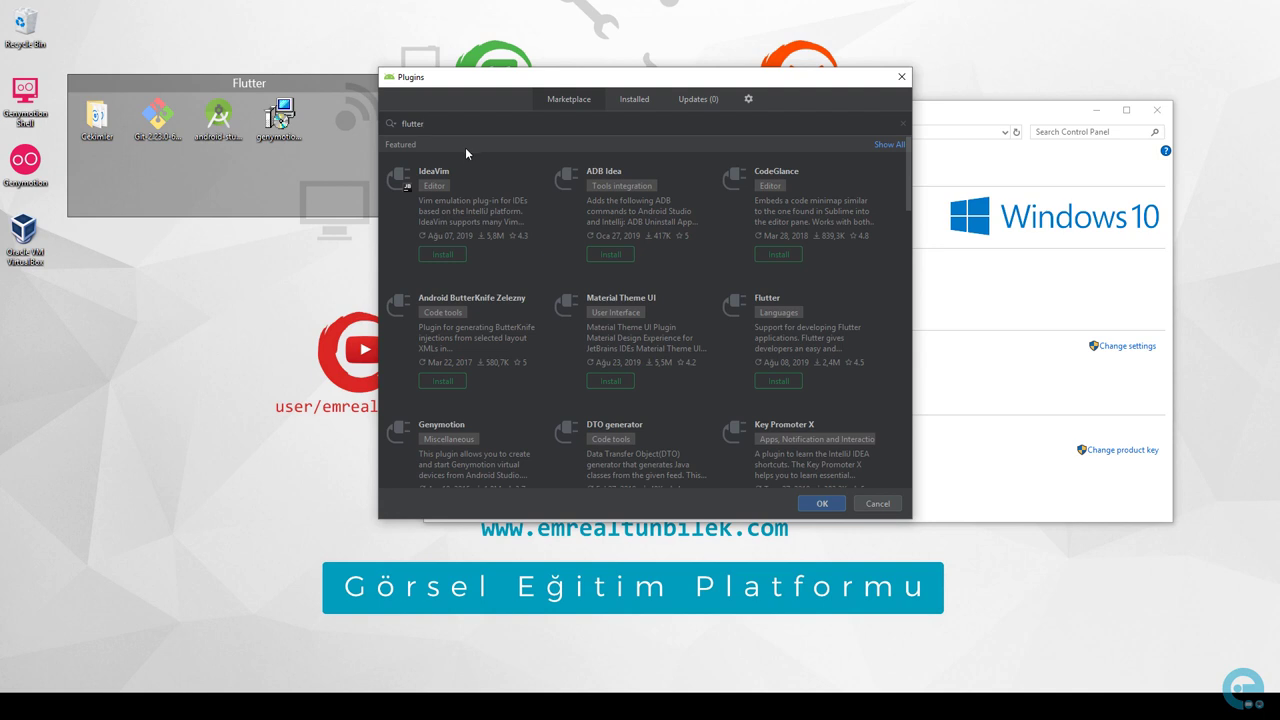